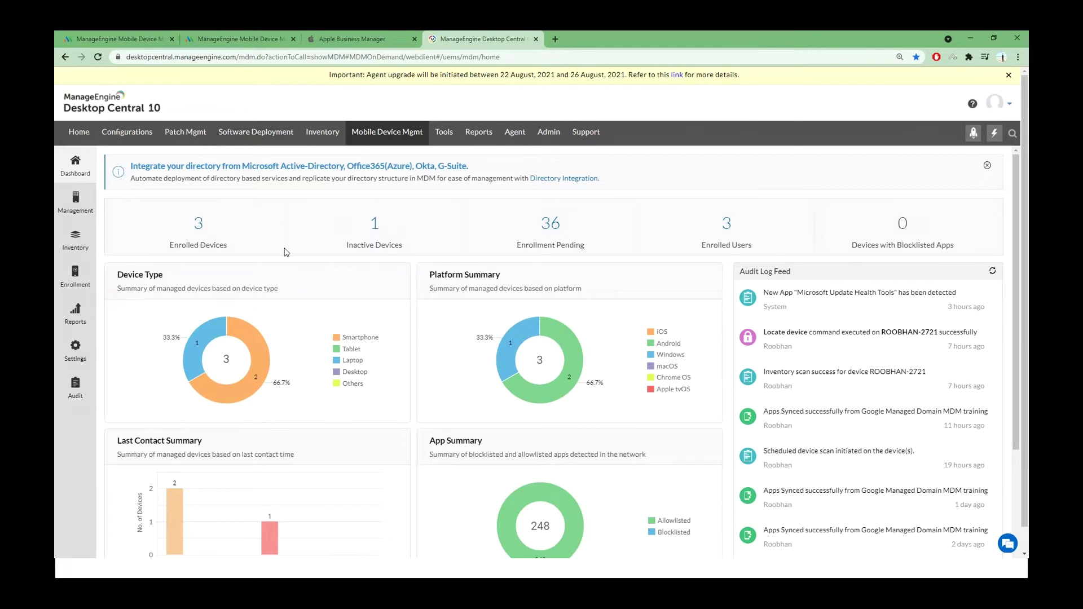
Switch to the Mobile Device Manager Plus dashboard and view the devices filtered to the Android platform
{"action": "left_click", "coordinate": [135, 35]}
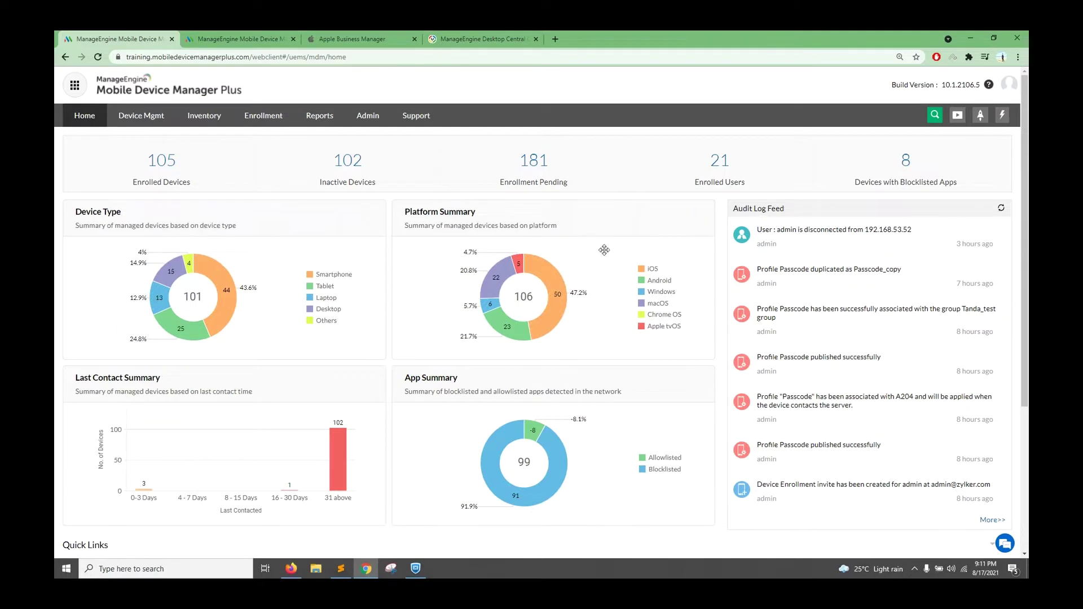
{"action": "left_click", "coordinate": [514, 337]}
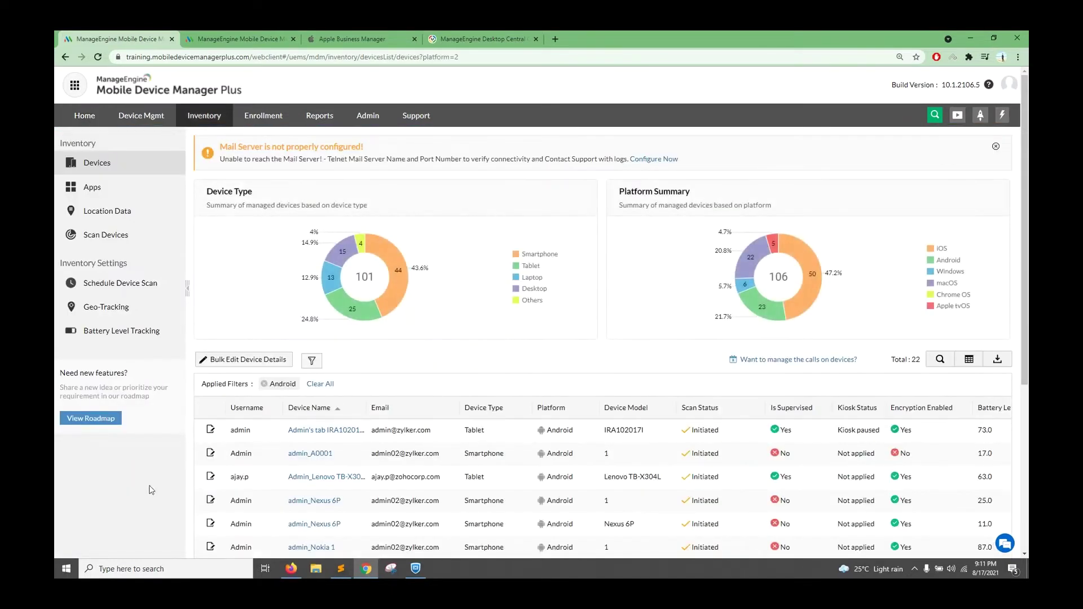
{"action": "scroll", "coordinate": [520, 308], "scroll_direction": "down", "scroll_amount": 3}
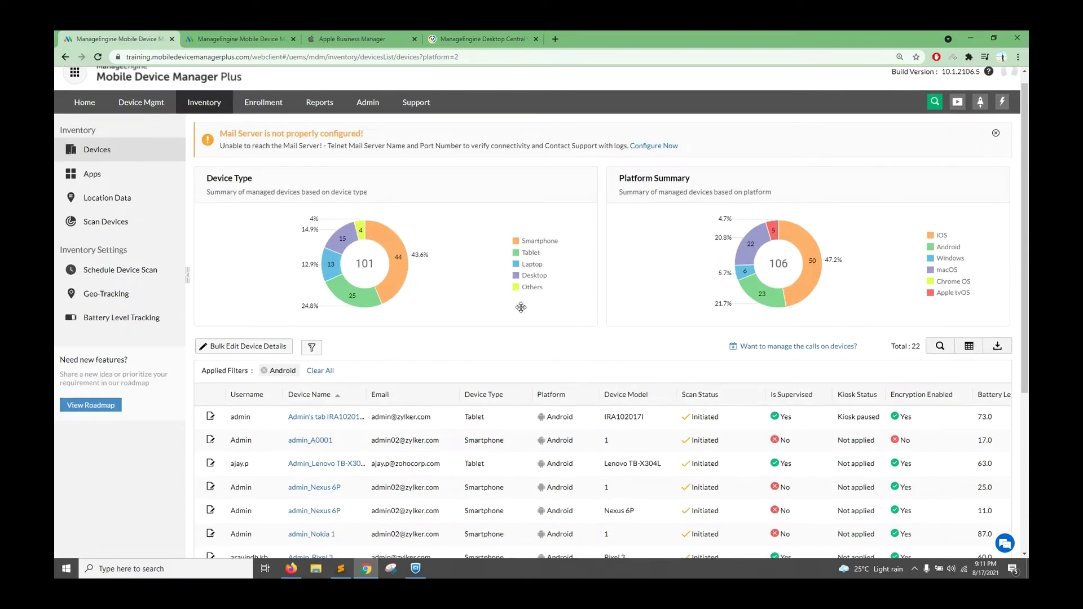
{"action": "left_click_drag", "start_coordinate": [336, 259], "coordinate": [276, 263]}
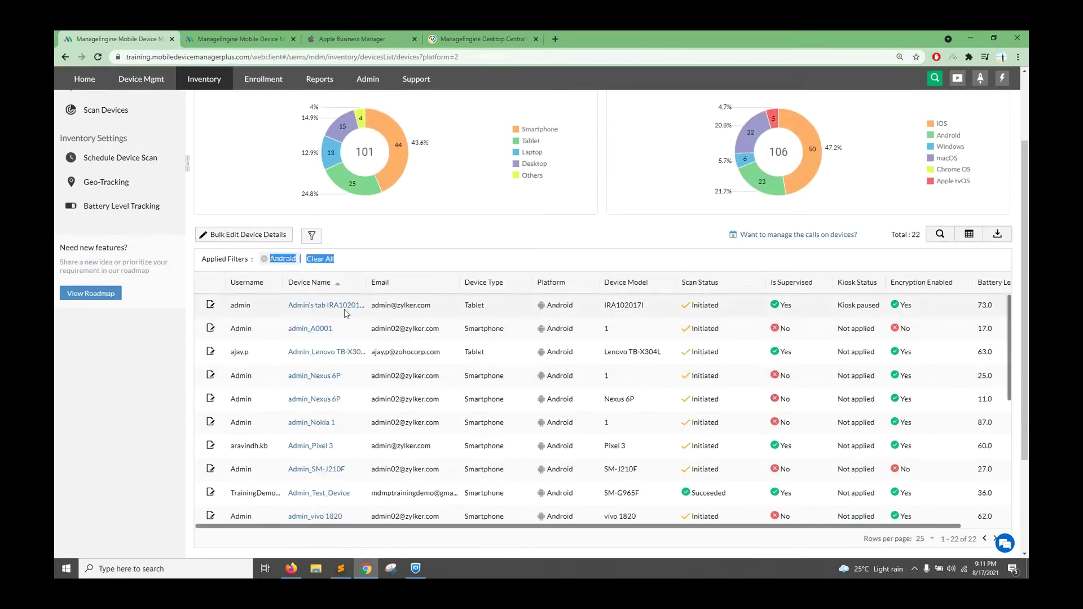
{"action": "scroll", "coordinate": [419, 483], "scroll_direction": "up", "scroll_amount": 1}
{"action": "scroll", "coordinate": [419, 484], "scroll_direction": "up", "scroll_amount": 2}
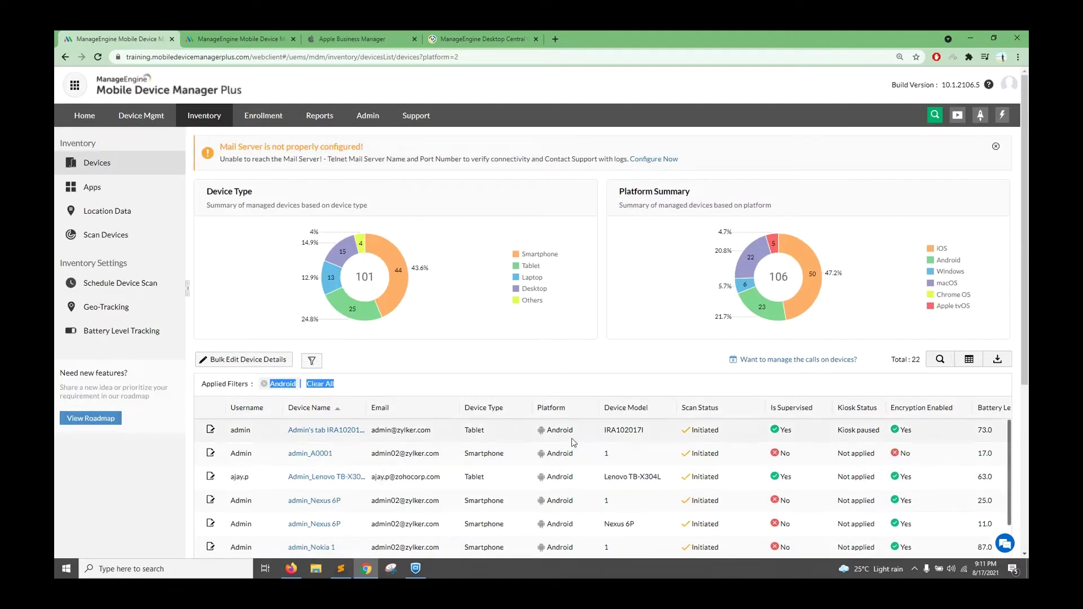
Return to the home dashboard and look over the Audit Log Feed
{"action": "left_click", "coordinate": [100, 122]}
{"action": "left_click_drag", "start_coordinate": [815, 253], "coordinate": [732, 253]}
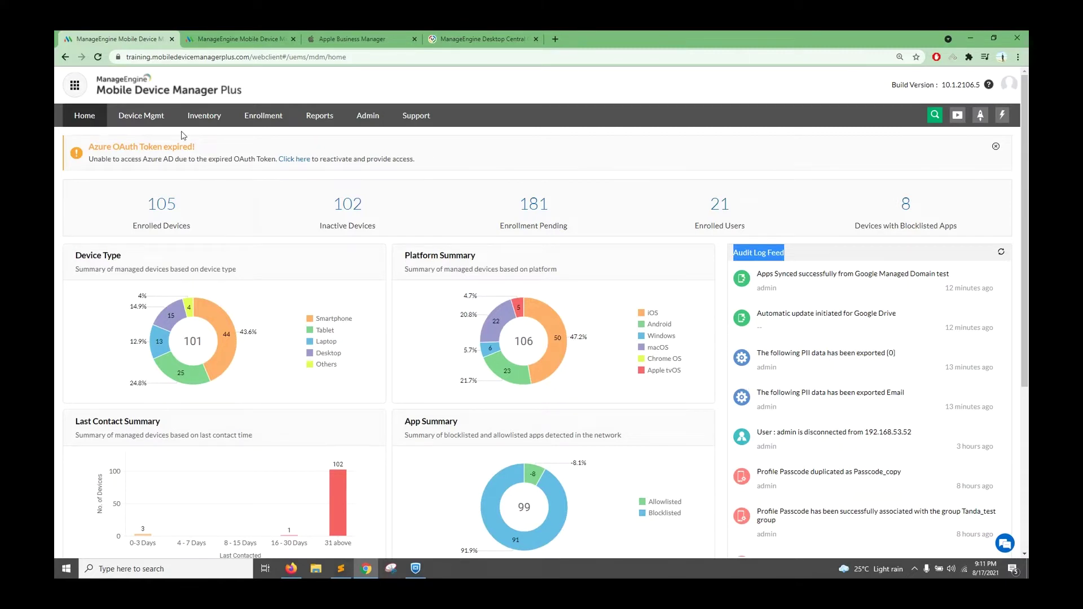
Browse the device management pages for groups, profiles and the app repository
{"action": "left_click", "coordinate": [156, 123]}
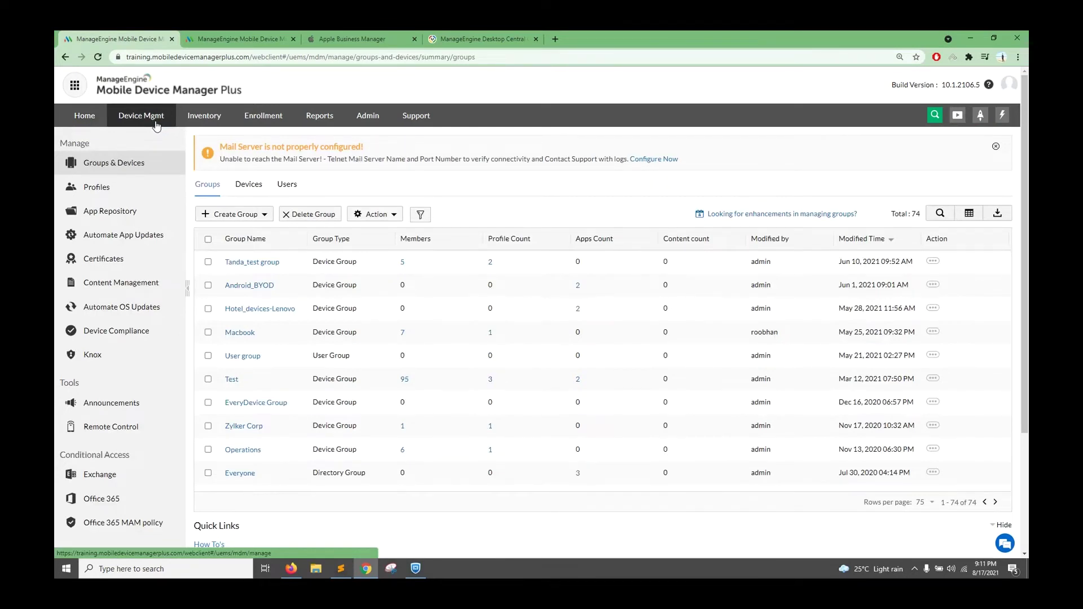
{"action": "left_click", "coordinate": [145, 195]}
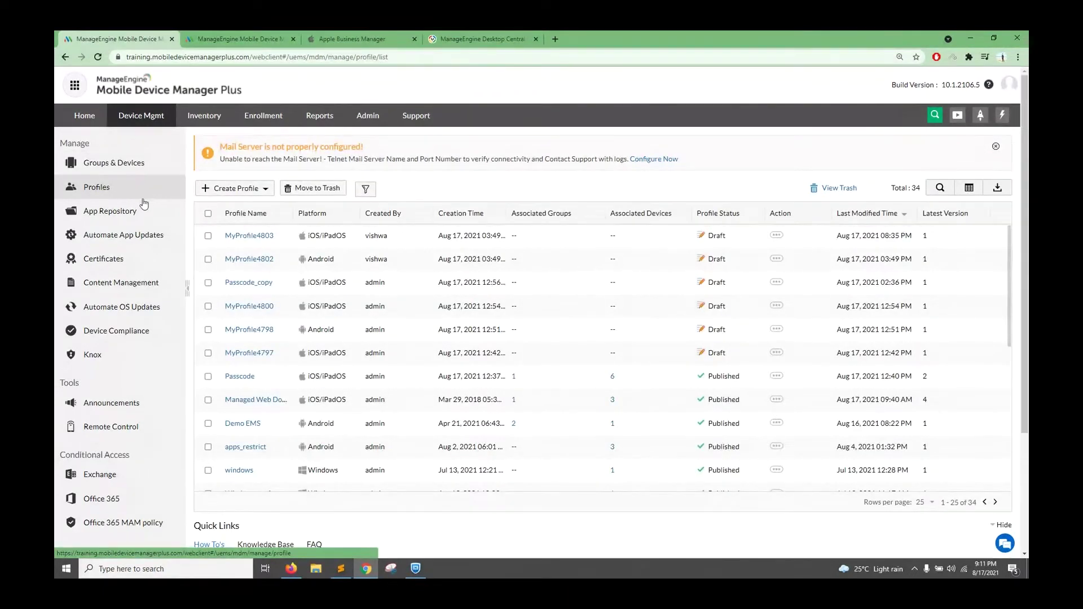
{"action": "left_click", "coordinate": [138, 212]}
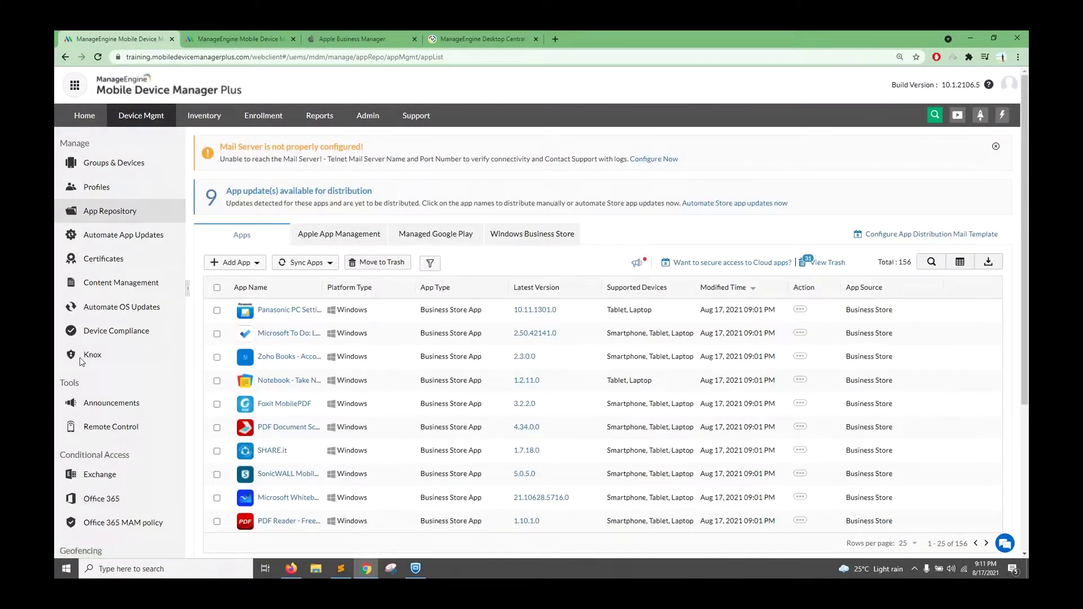
View the full device inventory and check its column selection and export options without applying changes
{"action": "left_click", "coordinate": [212, 124]}
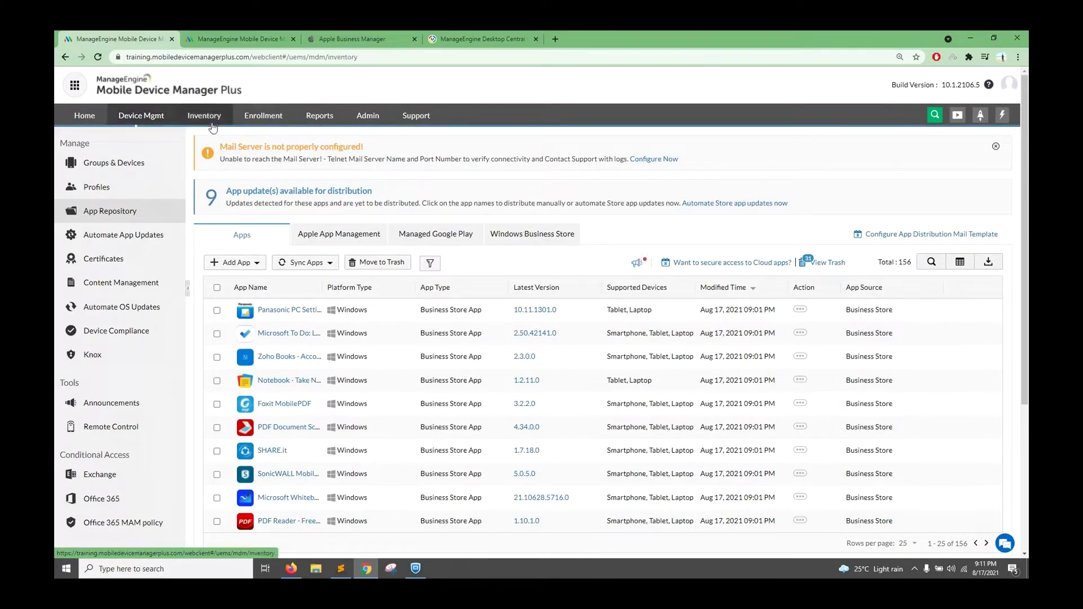
{"action": "scroll", "coordinate": [563, 452], "scroll_direction": "down", "scroll_amount": 2}
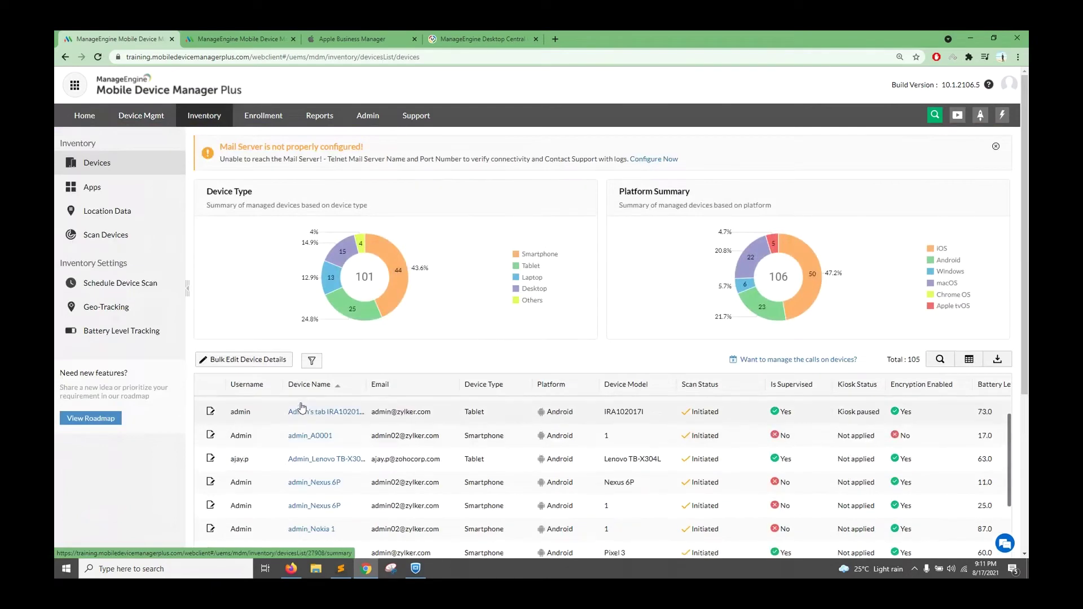
{"action": "scroll", "coordinate": [969, 338], "scroll_direction": "down", "scroll_amount": 2}
{"action": "left_click", "coordinate": [968, 270]}
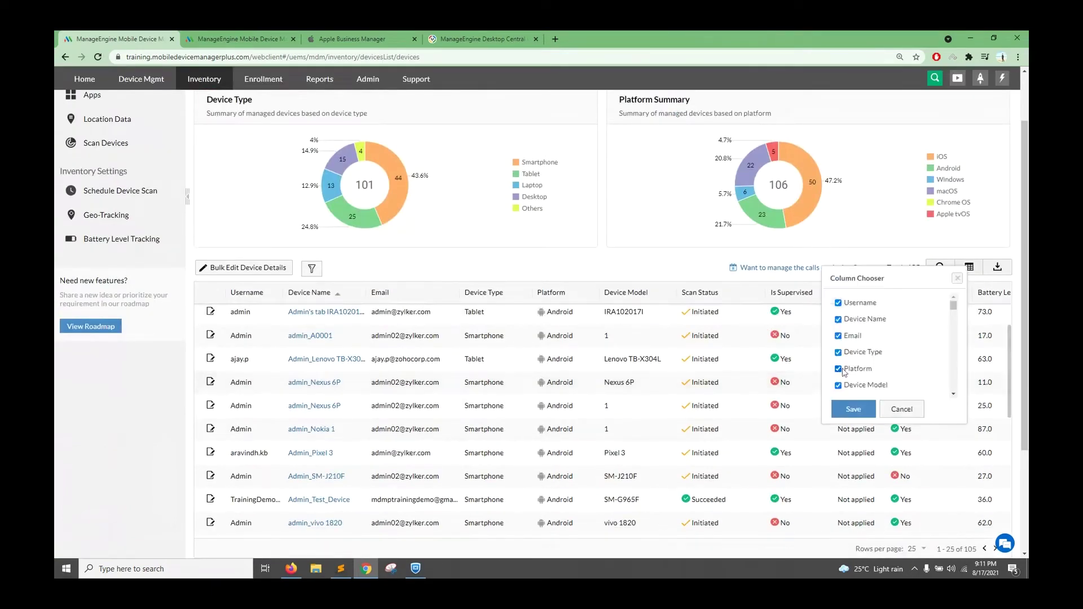
{"action": "left_click", "coordinate": [902, 408]}
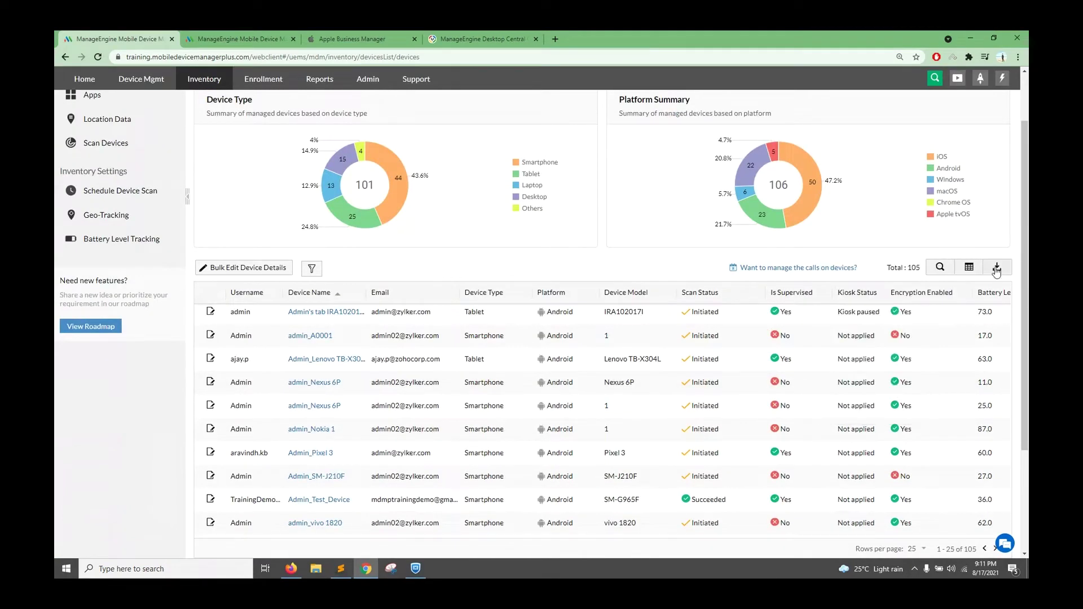
{"action": "left_click", "coordinate": [995, 269]}
{"action": "left_click", "coordinate": [563, 339]}
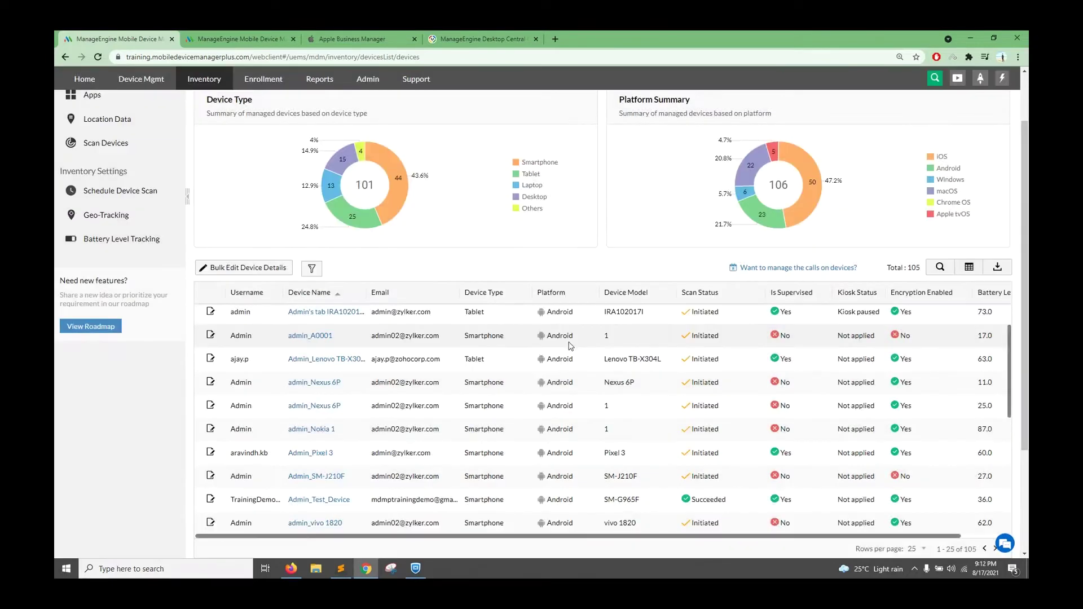
{"action": "scroll", "coordinate": [395, 423], "scroll_direction": "up", "scroll_amount": 2}
{"action": "scroll", "coordinate": [113, 451], "scroll_direction": "up", "scroll_amount": 2}
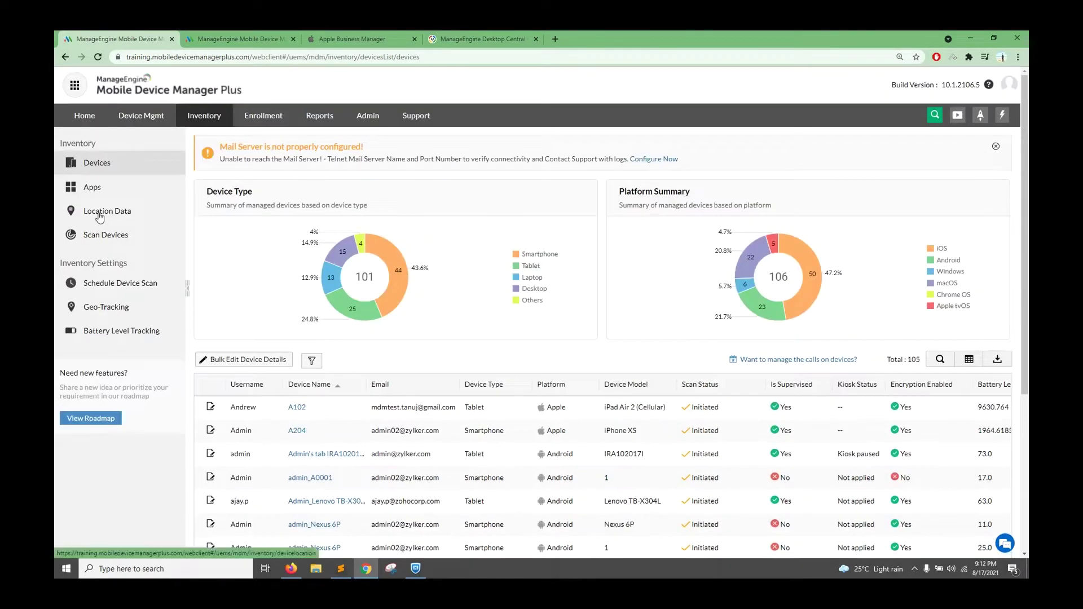
View the inventory's device location data and its discovered apps list
{"action": "left_click", "coordinate": [135, 211]}
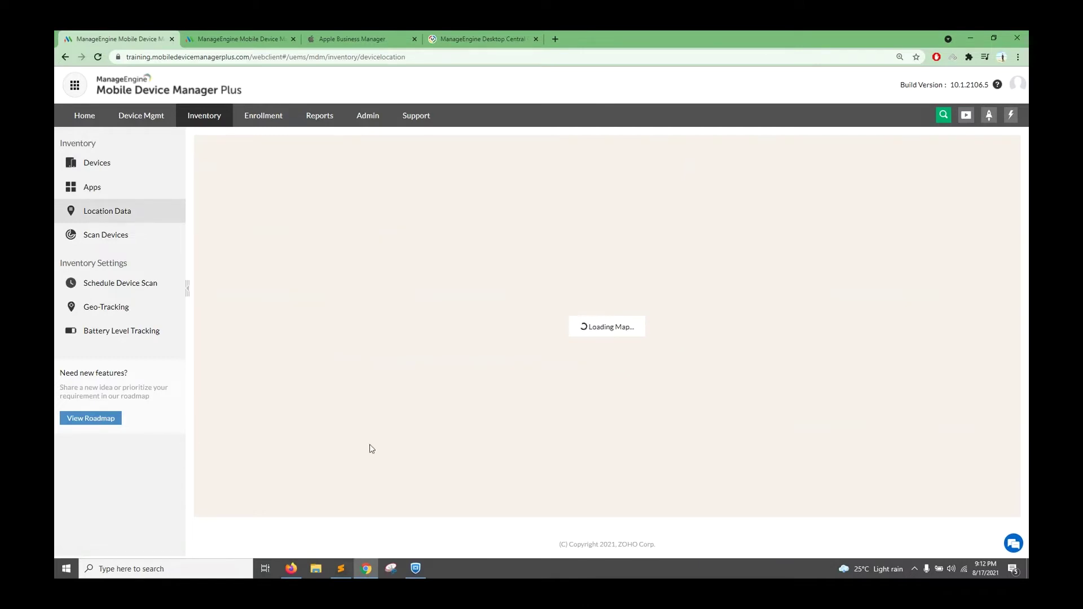
{"action": "left_click", "coordinate": [102, 195]}
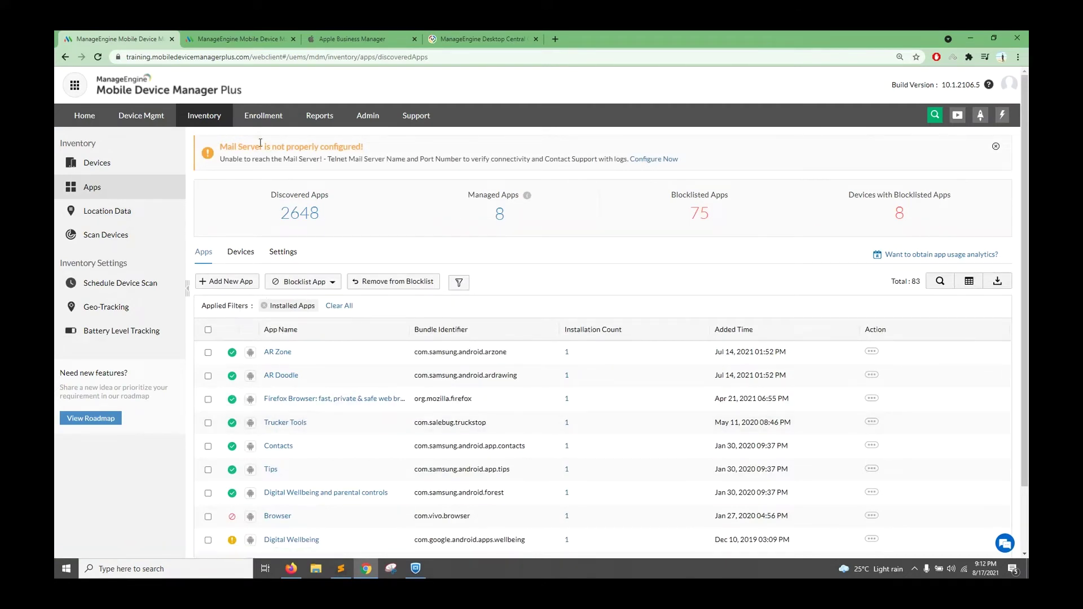
View the list of managed devices under enrollment and the predefined reports
{"action": "left_click", "coordinate": [263, 116]}
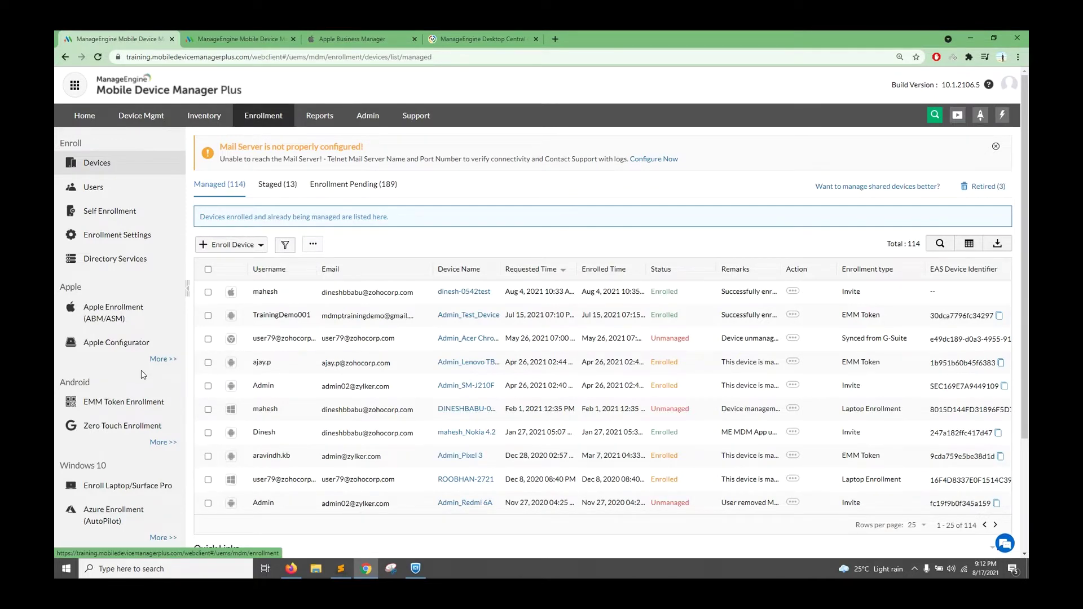
{"action": "left_click", "coordinate": [315, 115]}
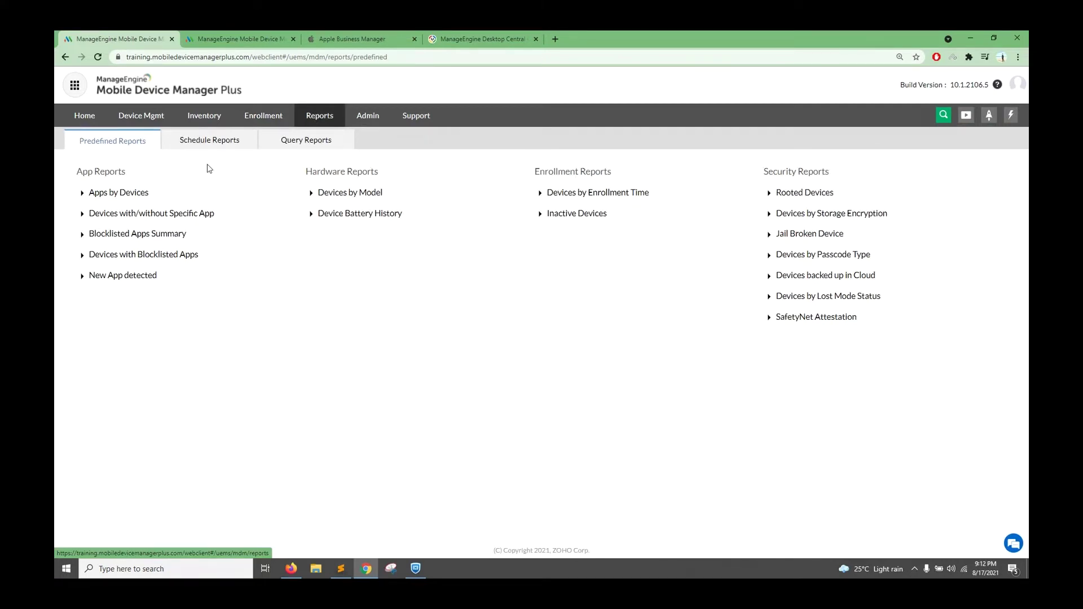
Start a new scheduled report and select the Apps by Devices report for it
{"action": "left_click", "coordinate": [221, 140]}
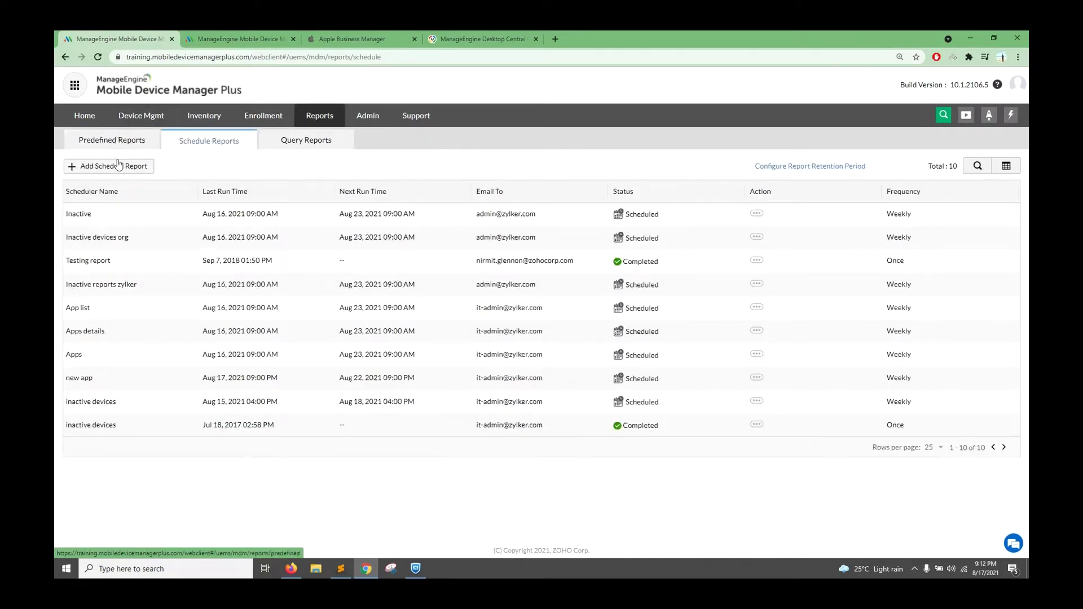
{"action": "left_click", "coordinate": [119, 164]}
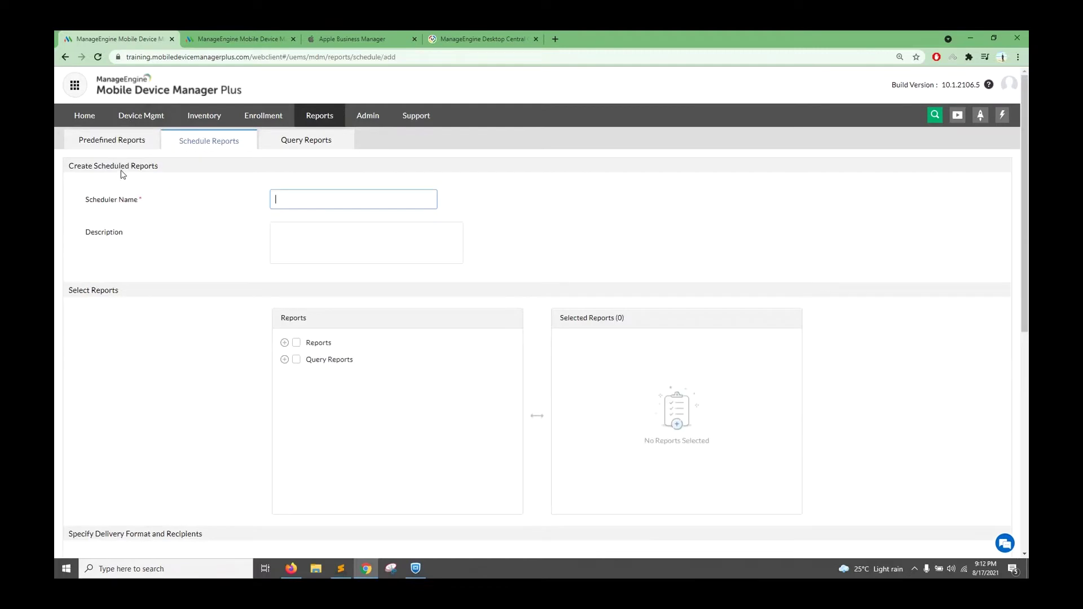
{"action": "left_click", "coordinate": [313, 345]}
{"action": "left_click", "coordinate": [325, 345]}
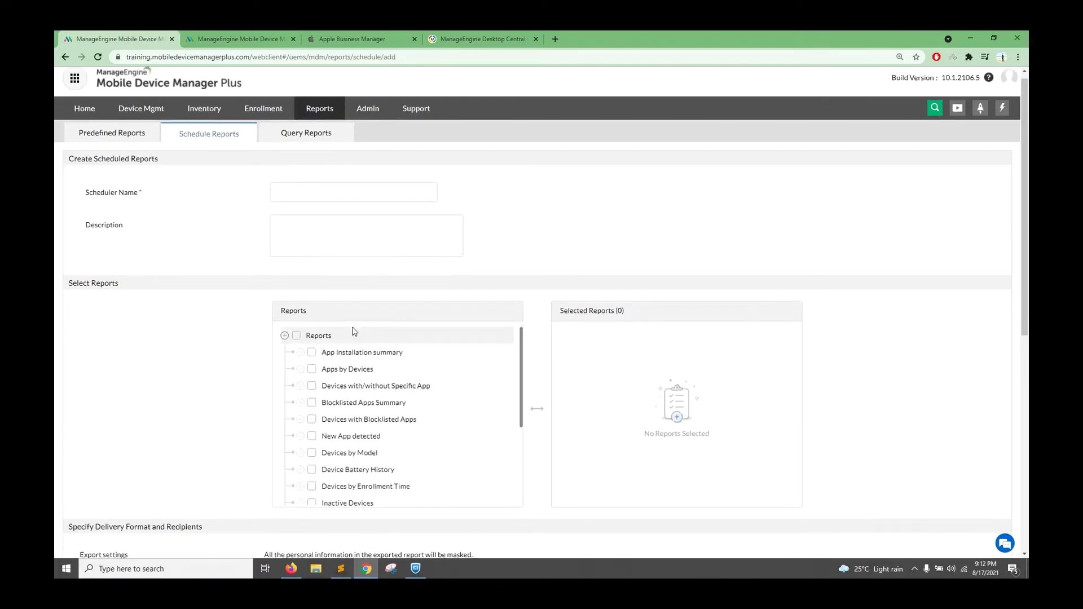
{"action": "scroll", "coordinate": [356, 334], "scroll_direction": "down", "scroll_amount": 2}
{"action": "left_click", "coordinate": [313, 252]}
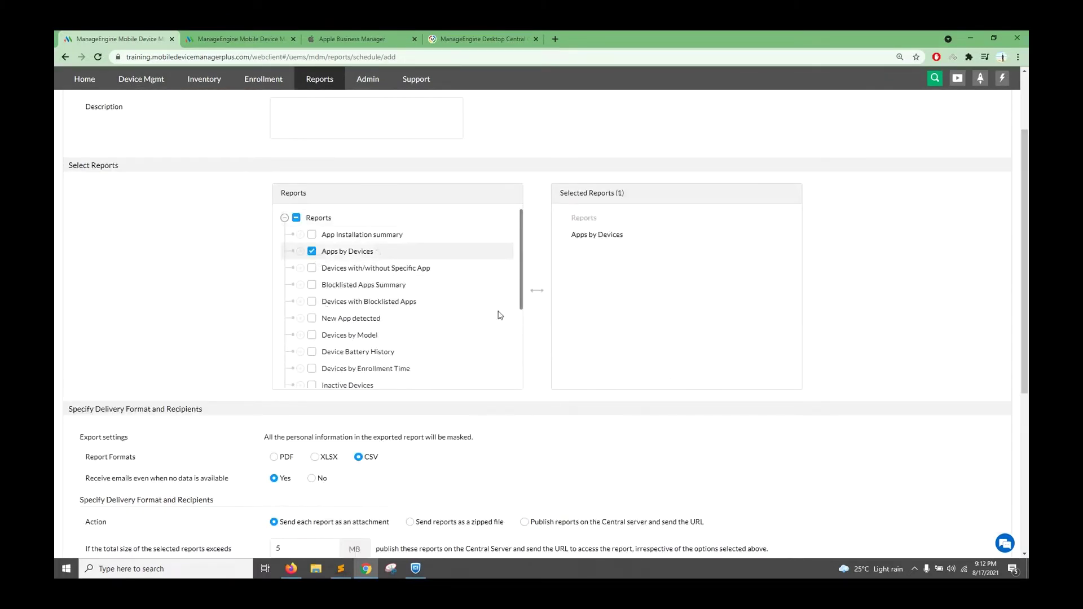
Examine the scheduled report's delivery format, recipient and frequency settings, leaving the scheduler unconfigured
{"action": "scroll", "coordinate": [429, 308], "scroll_direction": "down", "scroll_amount": 2}
{"action": "scroll", "coordinate": [395, 302], "scroll_direction": "up", "scroll_amount": 2}
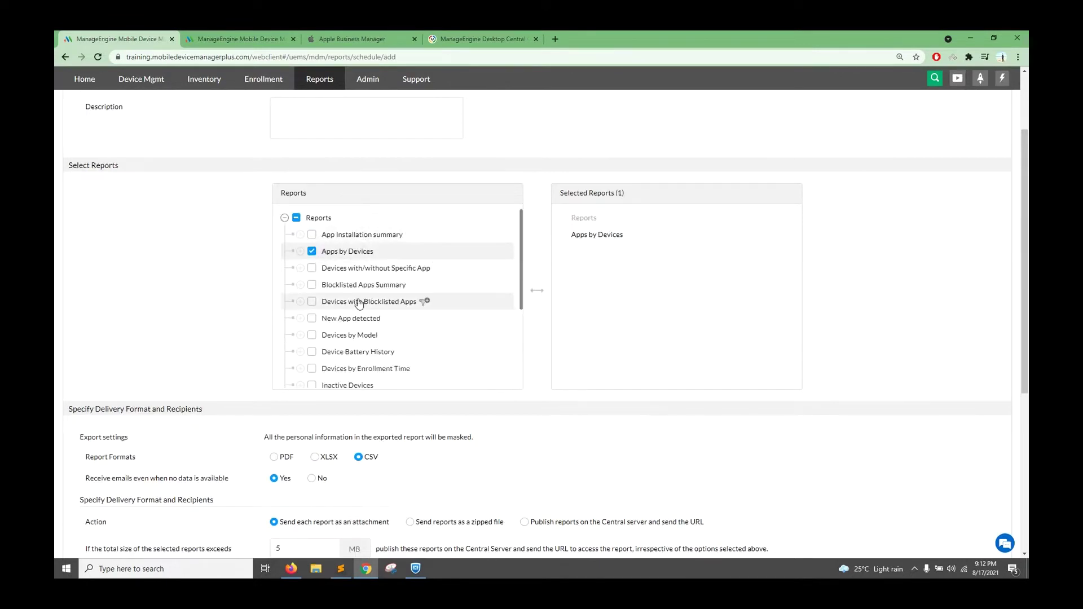
{"action": "scroll", "coordinate": [321, 318], "scroll_direction": "down", "scroll_amount": 4}
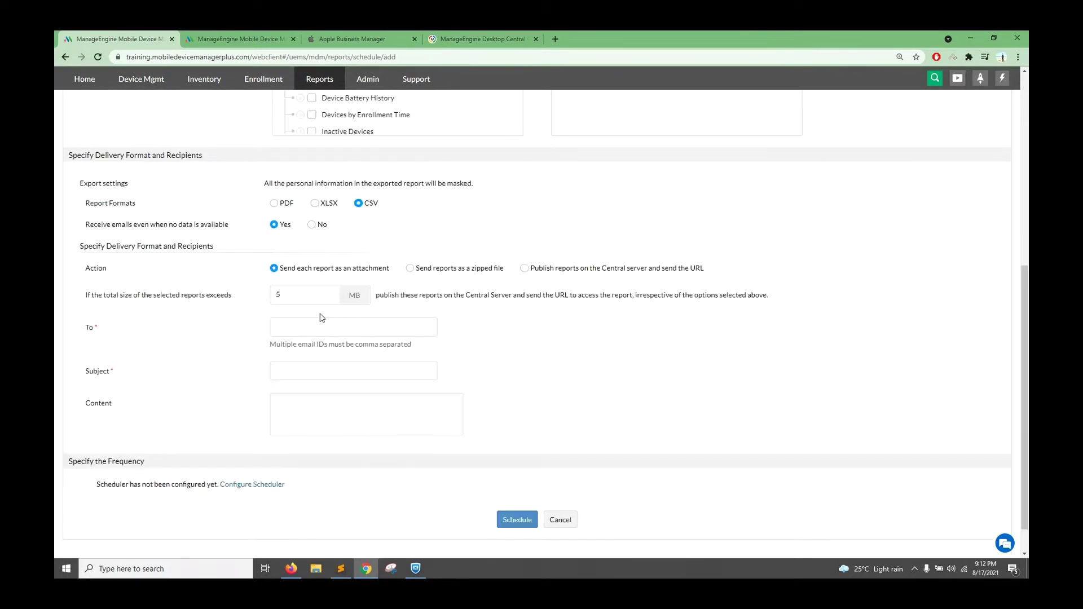
{"action": "left_click", "coordinate": [253, 486]}
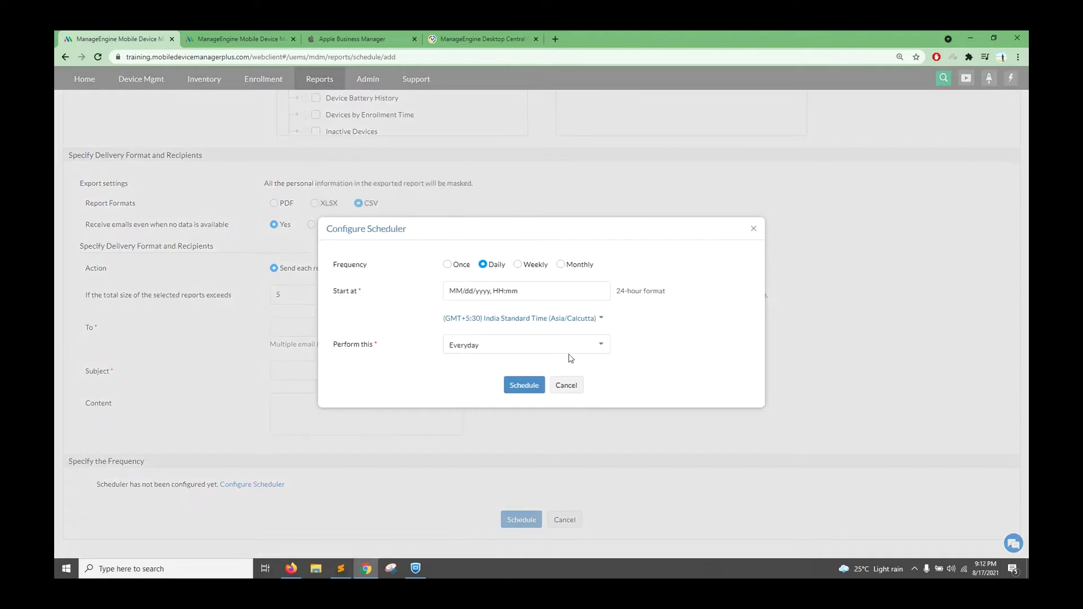
{"action": "left_click", "coordinate": [565, 385]}
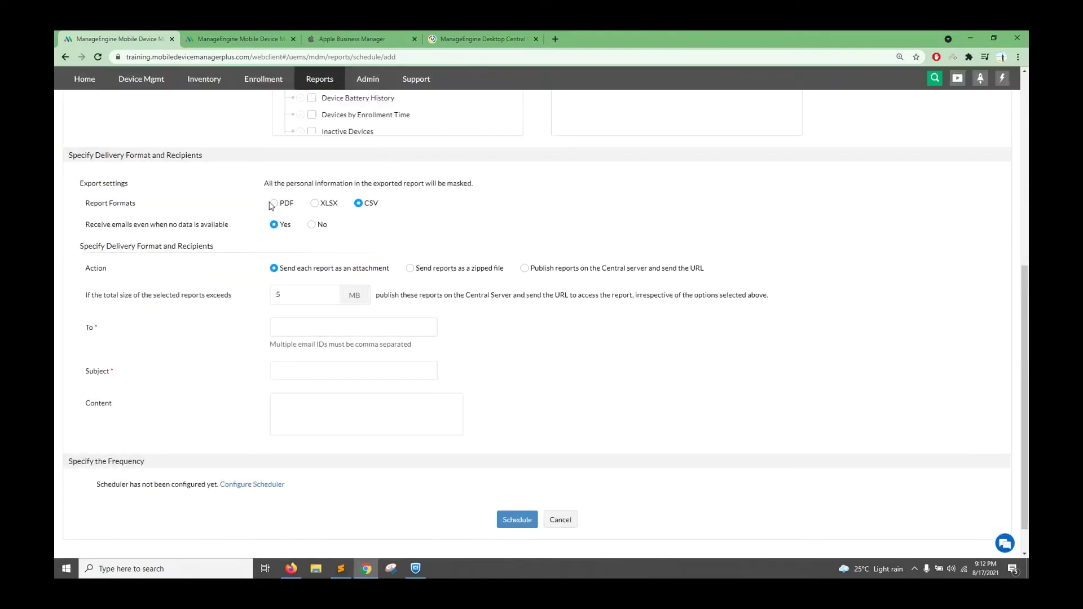
{"action": "left_click_drag", "start_coordinate": [89, 329], "coordinate": [110, 330]}
{"action": "left_click", "coordinate": [331, 328]}
{"action": "left_click", "coordinate": [488, 340]}
{"action": "scroll", "coordinate": [366, 356], "scroll_direction": "up", "scroll_amount": 7}
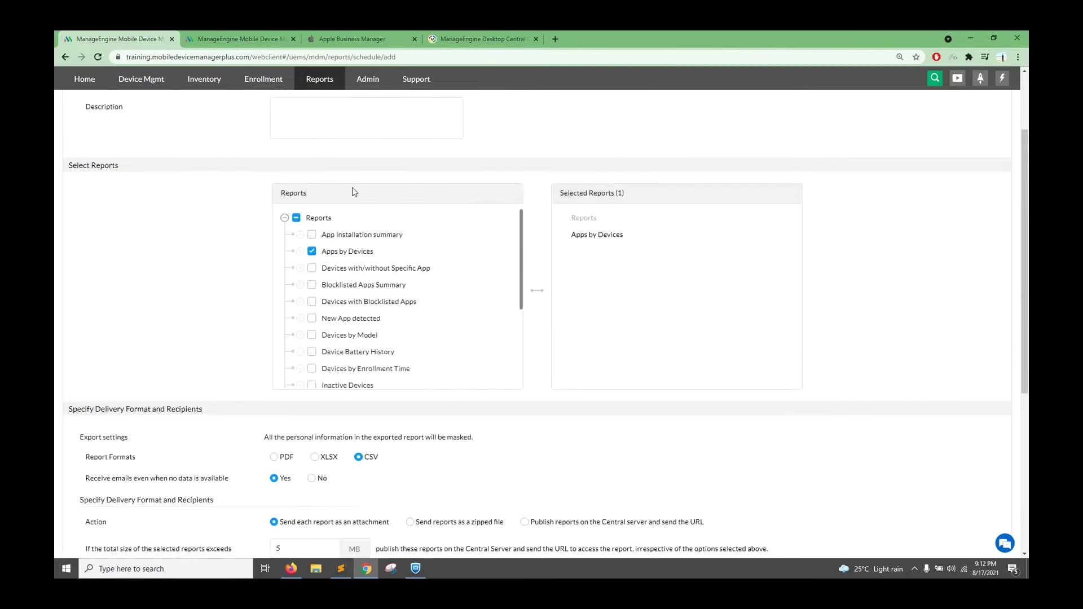
Examine user administration in the admin settings, including the form for adding a user and the list of roles
{"action": "left_click", "coordinate": [365, 116]}
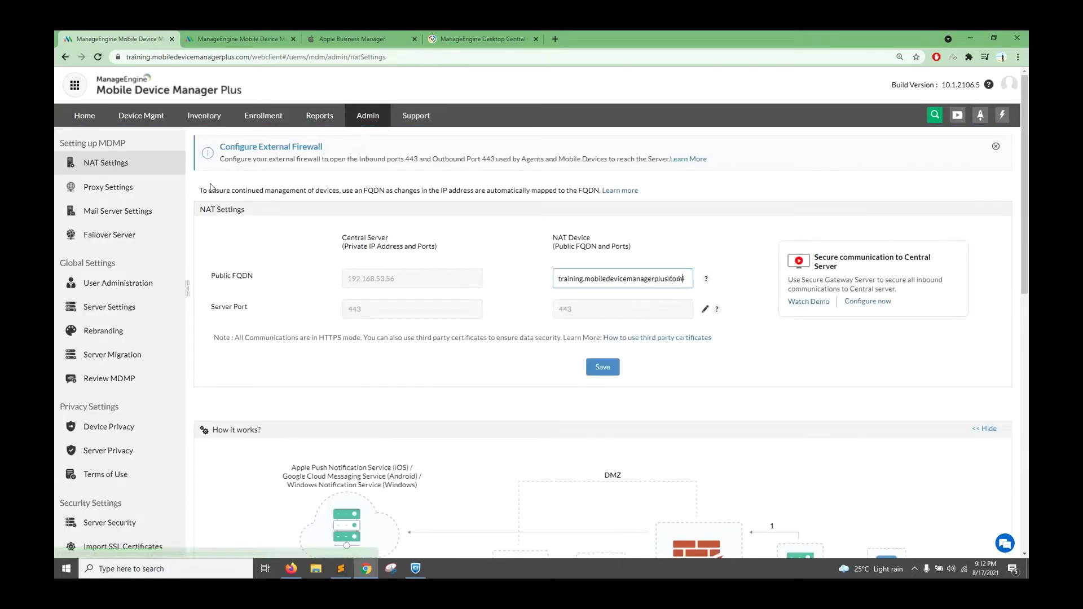
{"action": "left_click", "coordinate": [109, 283]}
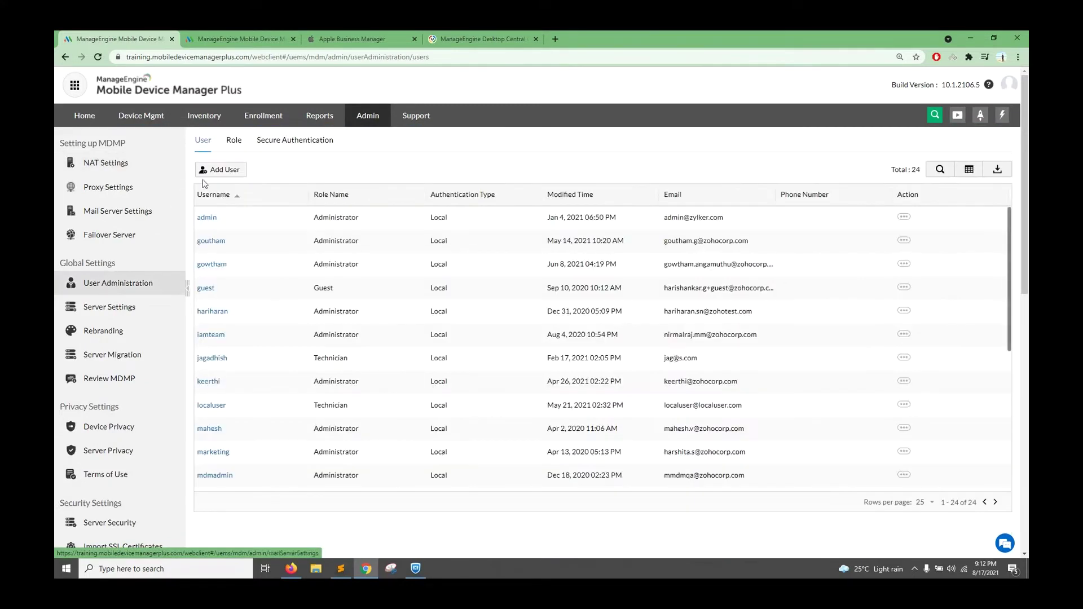
{"action": "left_click", "coordinate": [213, 168]}
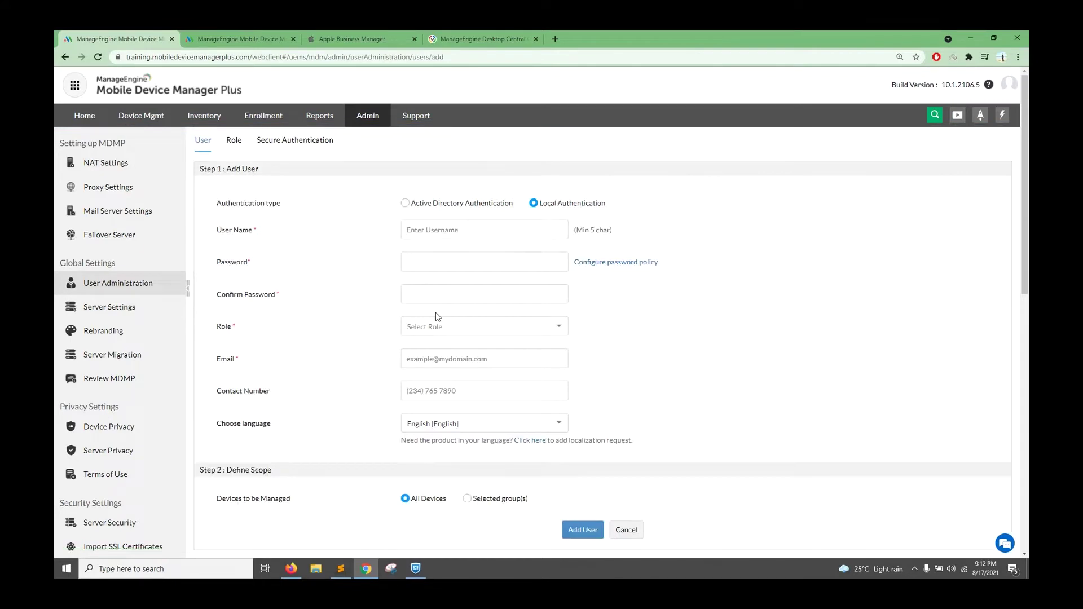
{"action": "left_click", "coordinate": [237, 143]}
{"action": "left_click", "coordinate": [204, 141]}
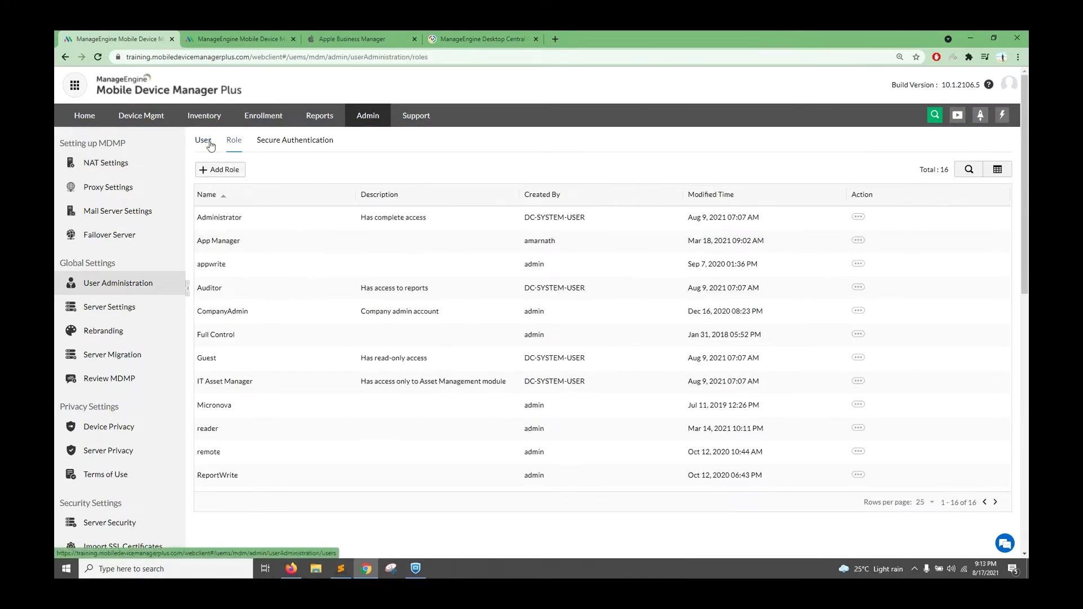
View the rebranding settings for company details and logo, and the support page's resources and contact options
{"action": "left_click", "coordinate": [118, 333]}
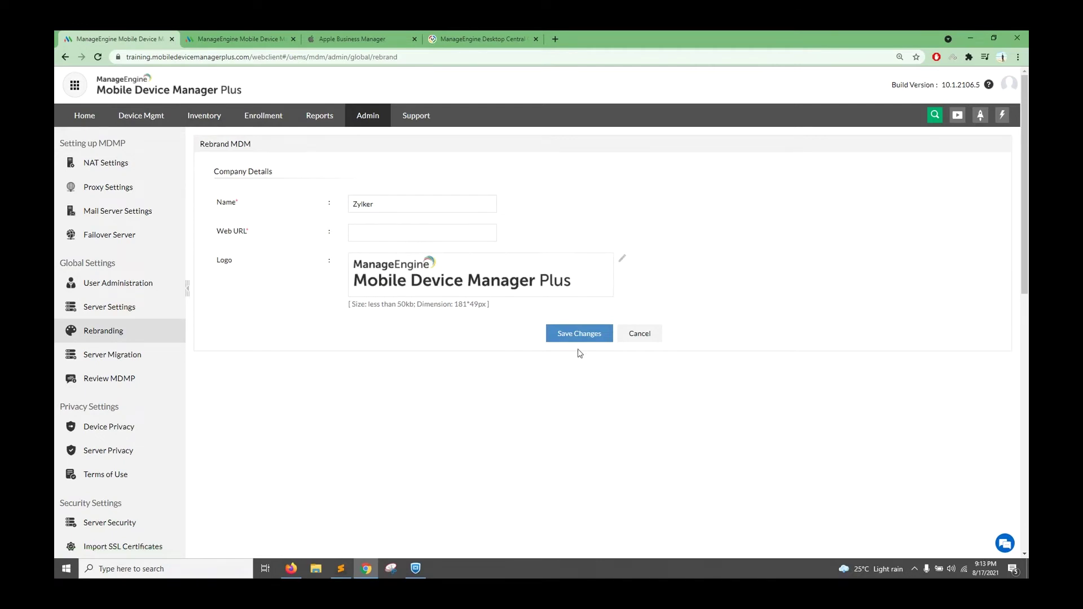
{"action": "left_click", "coordinate": [368, 118]}
{"action": "left_click", "coordinate": [416, 122]}
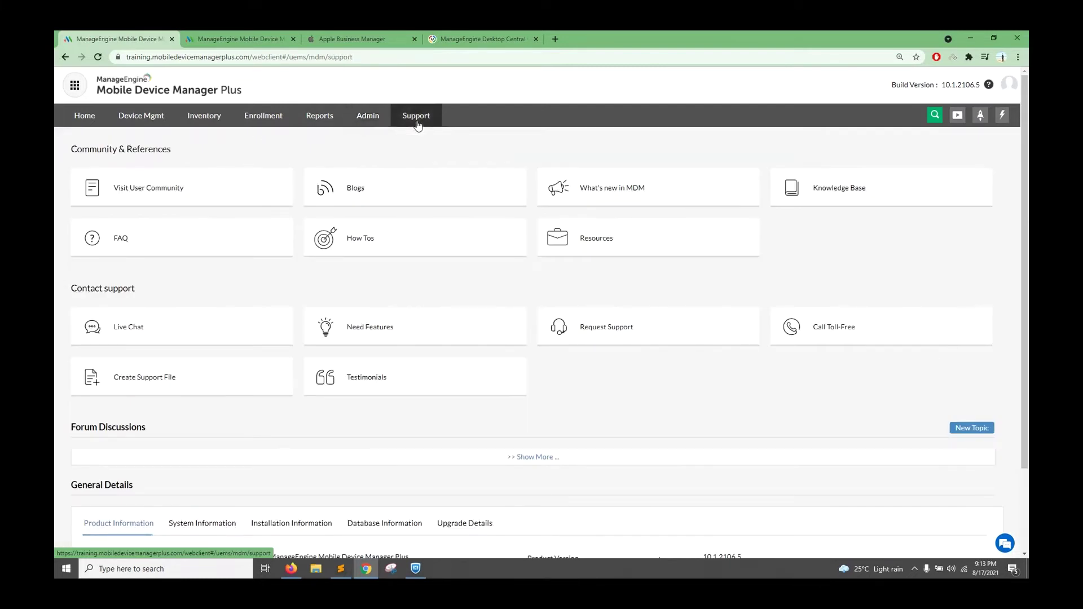
{"action": "mouse_move", "coordinate": [790, 313]}
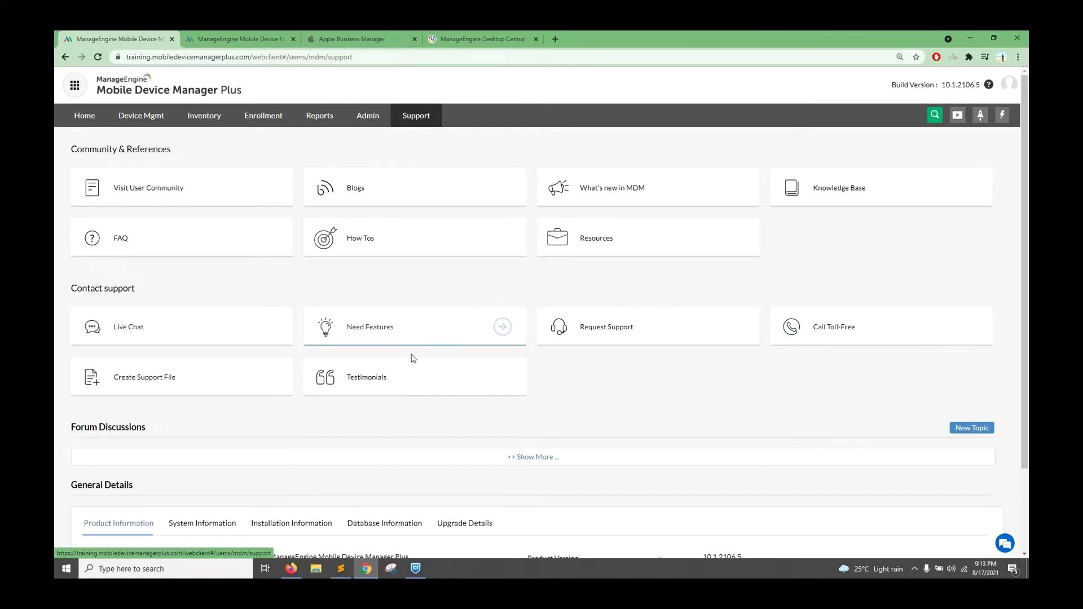
View the live chat, request support and toll-free calling options on the support page, and return to the home page
{"action": "left_click", "coordinate": [182, 344]}
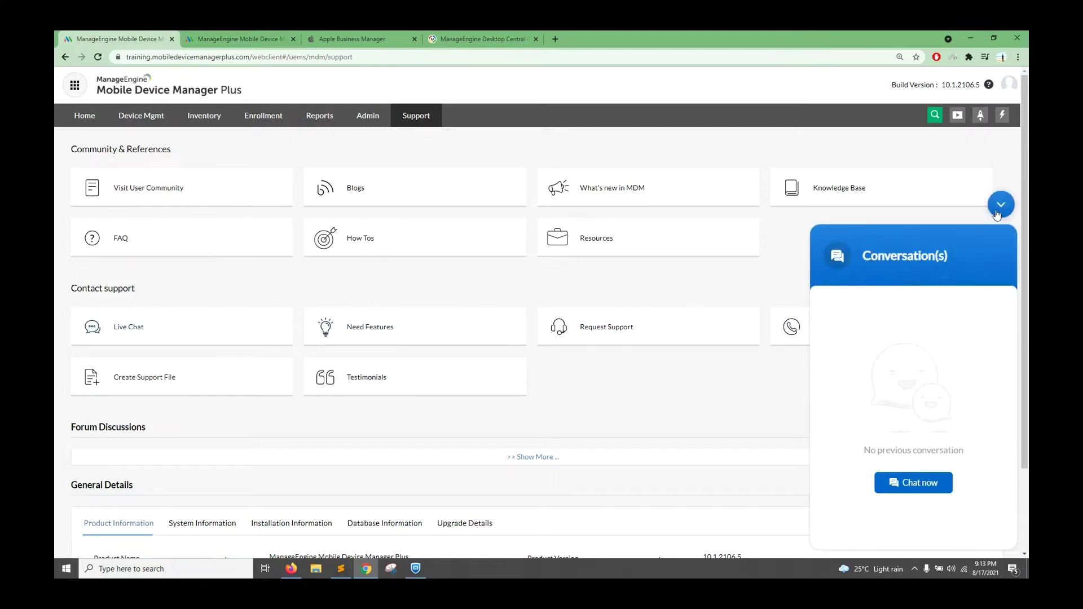
{"action": "left_click", "coordinate": [1000, 205]}
{"action": "mouse_move", "coordinate": [869, 337]}
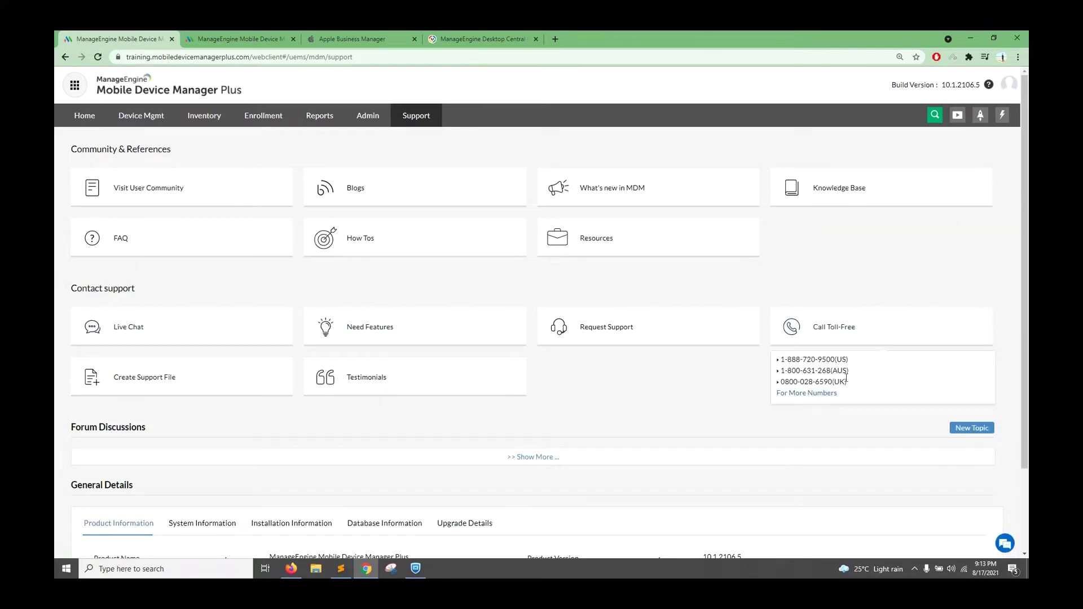
{"action": "left_click", "coordinate": [648, 336]}
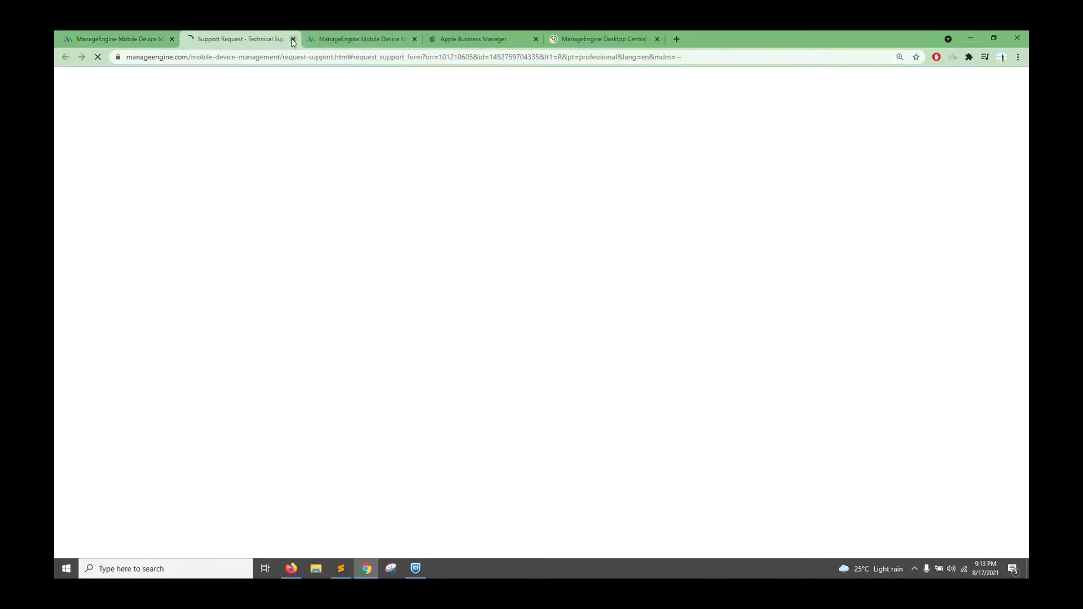
{"action": "left_click", "coordinate": [291, 39]}
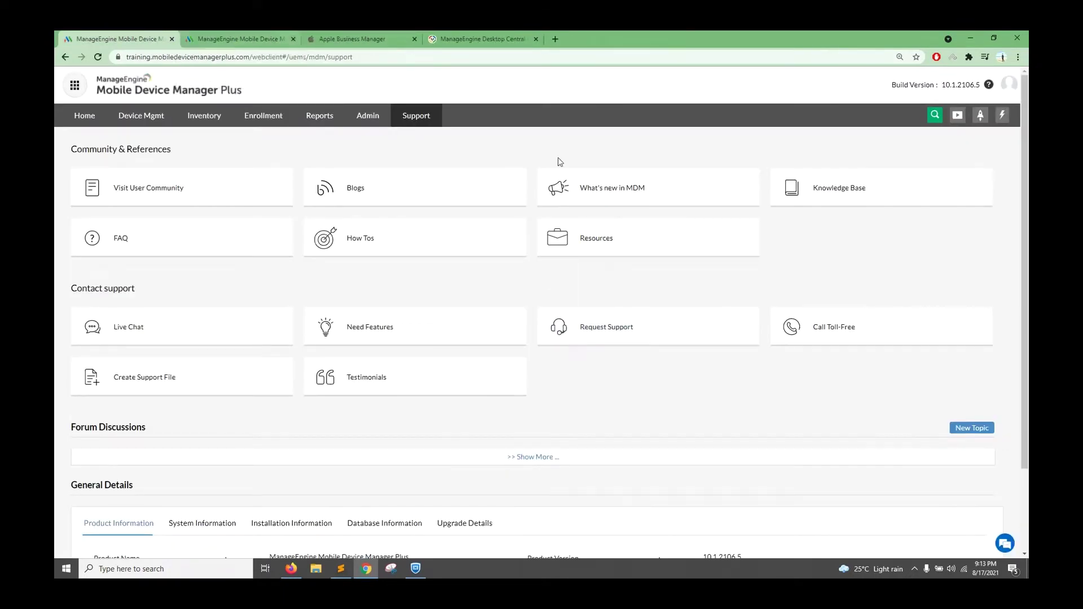
{"action": "mouse_move", "coordinate": [839, 340]}
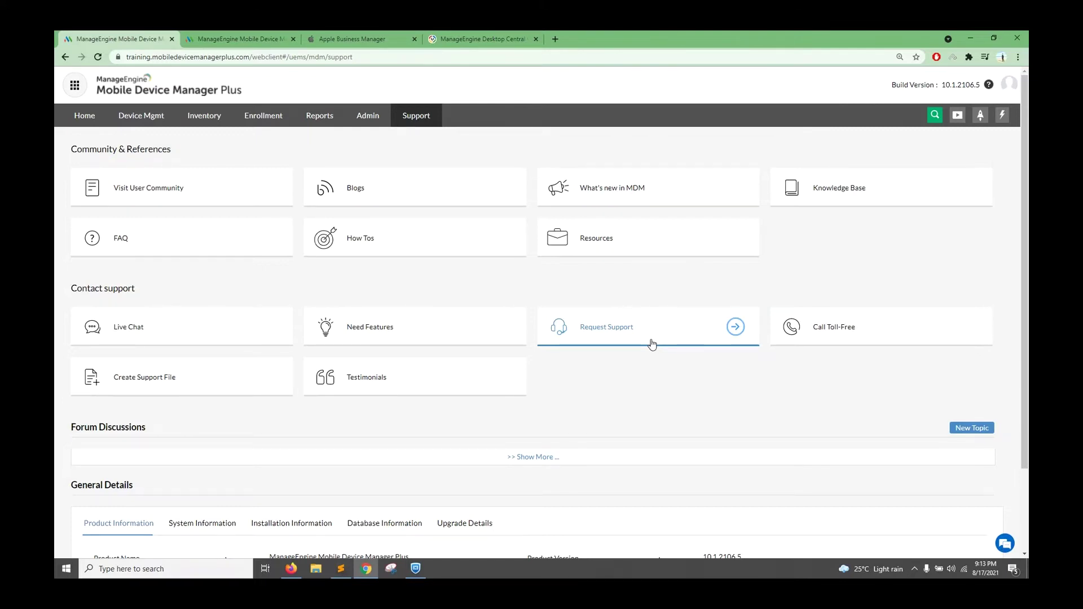
{"action": "left_click", "coordinate": [88, 119]}
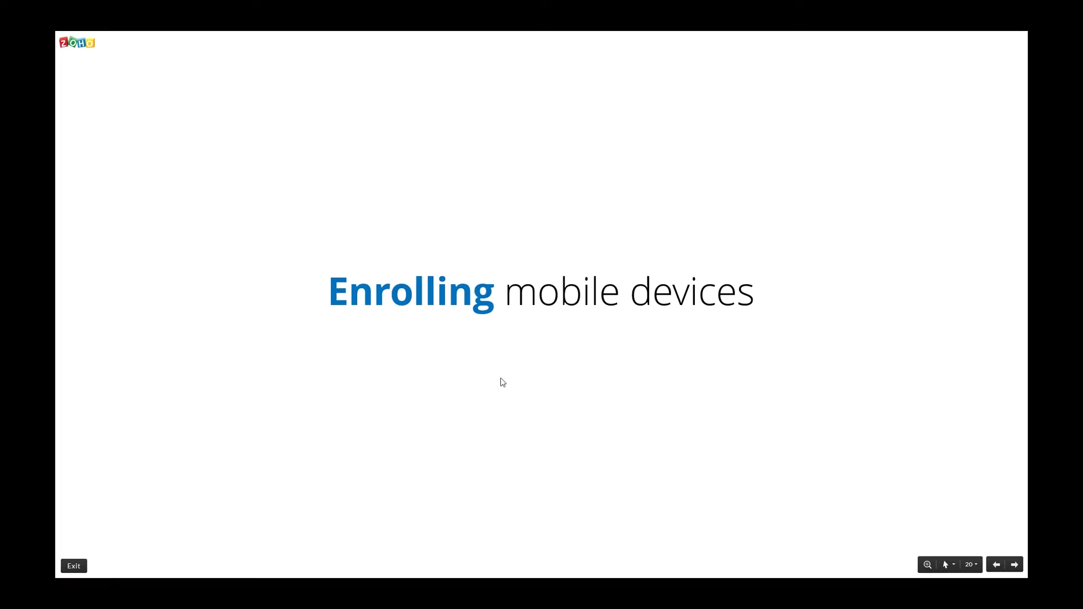
{"action": "key", "text": "Right"}
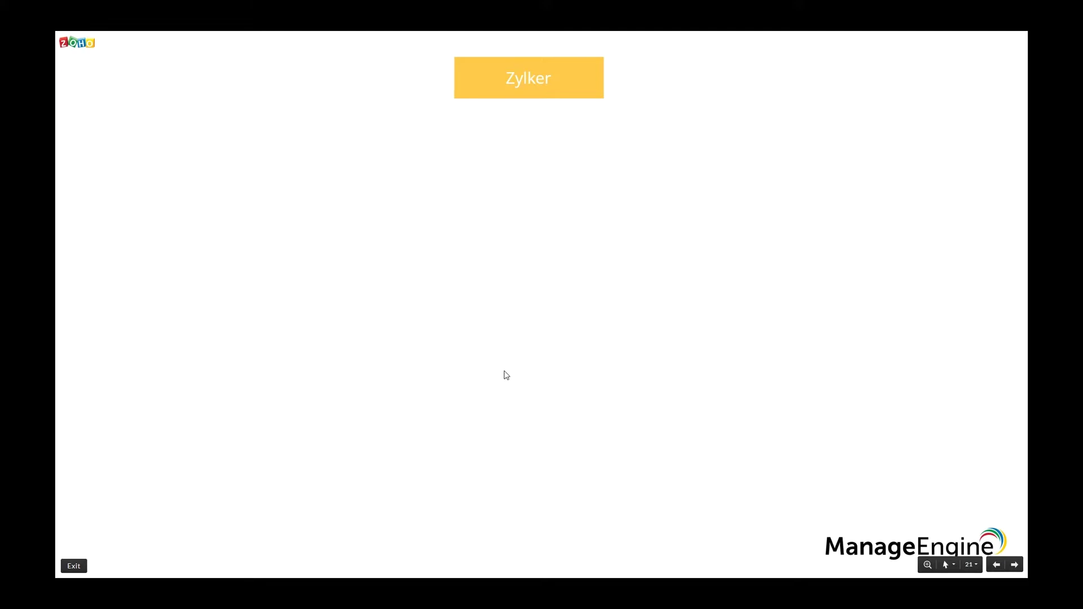
{"action": "left_click", "coordinate": [546, 290]}
{"action": "left_click", "coordinate": [548, 293]}
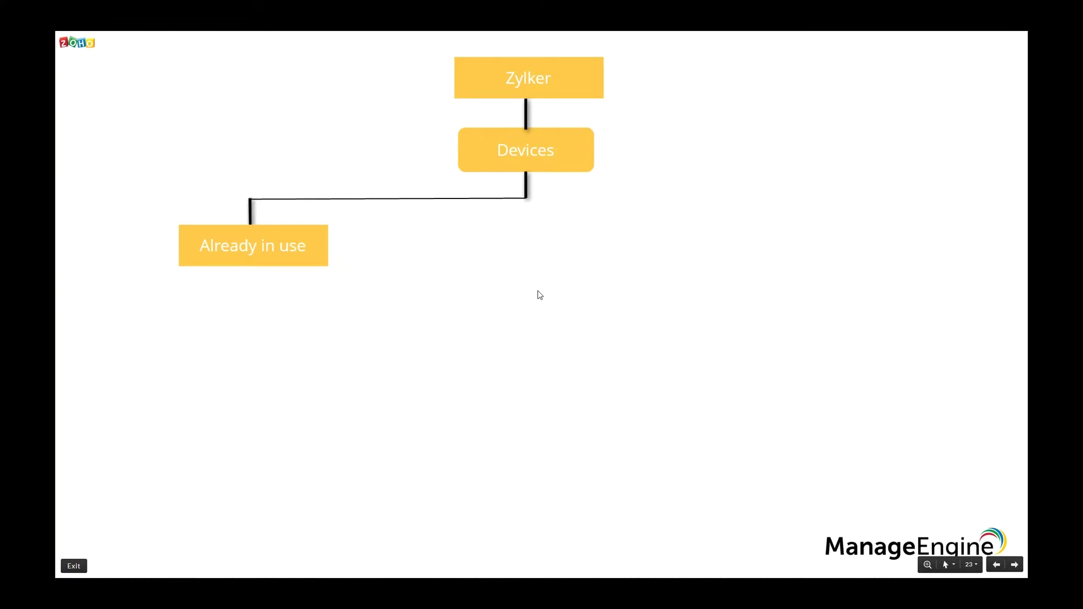
{"action": "left_click", "coordinate": [578, 282]}
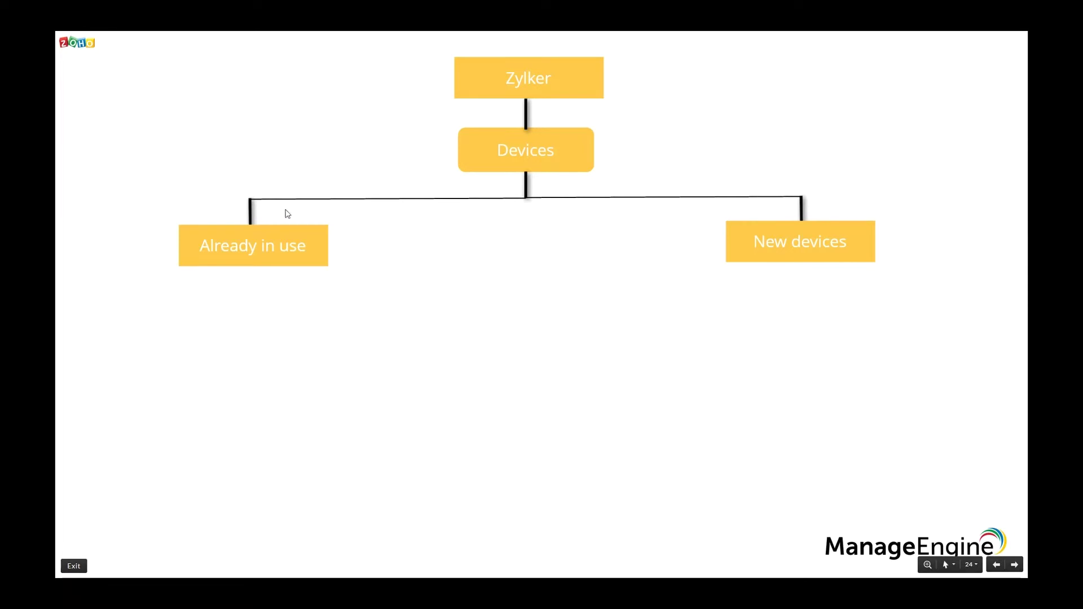
{"action": "key", "text": "Right"}
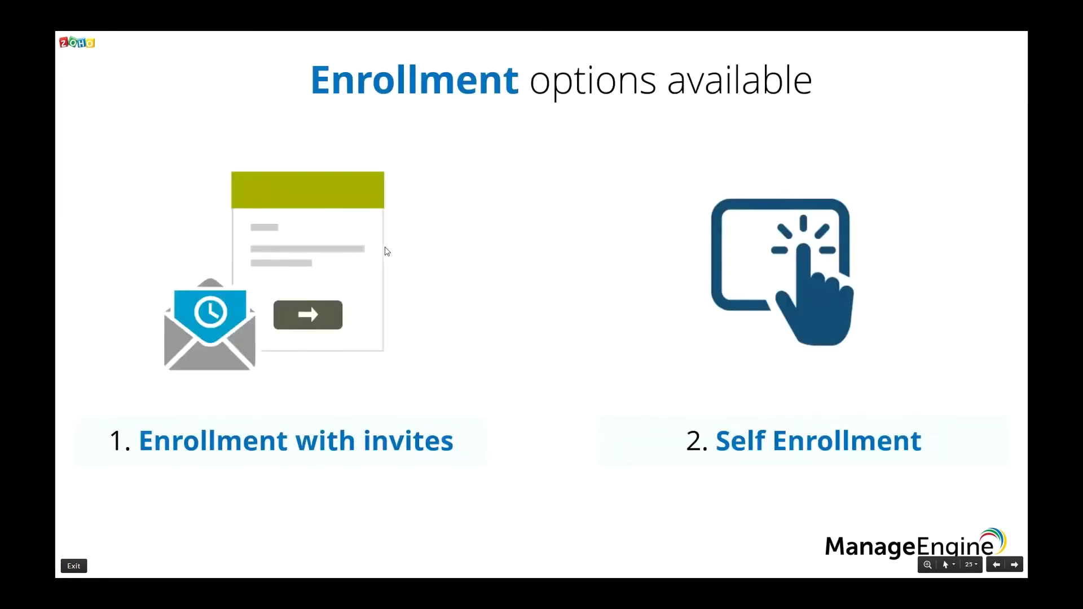
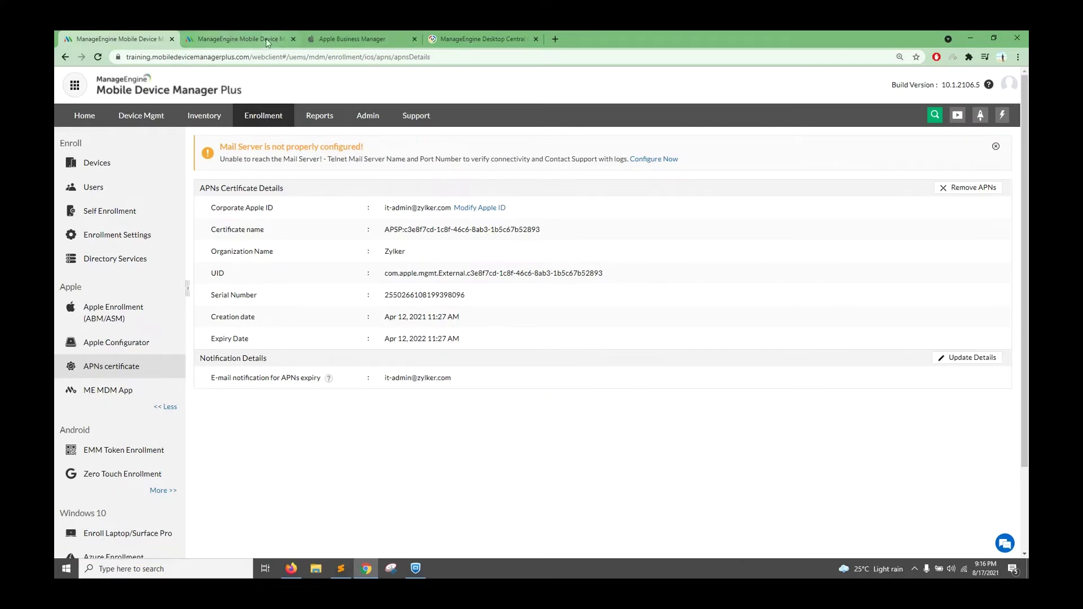
Switch to Desktop Central and open the APNs certificate details in its mobile device enrollment section
{"action": "left_click", "coordinate": [518, 32]}
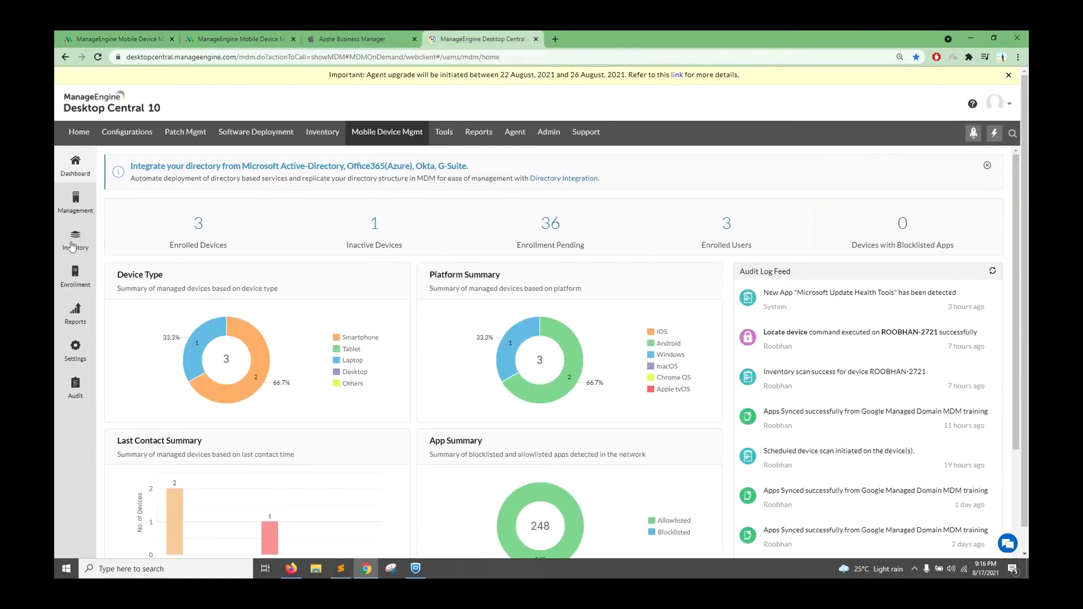
{"action": "left_click", "coordinate": [77, 278]}
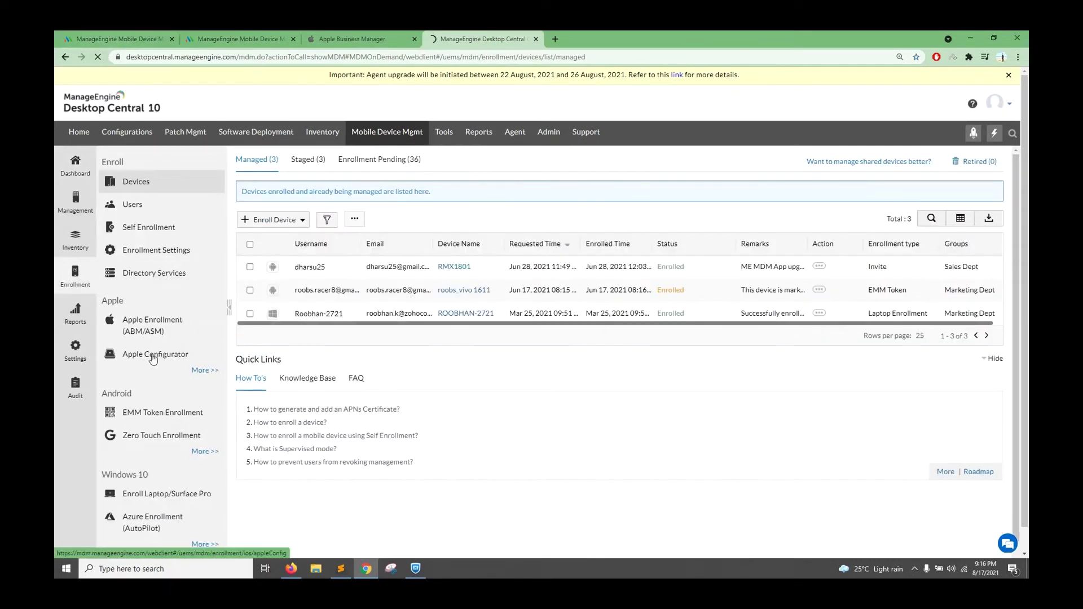
{"action": "left_click", "coordinate": [205, 370]}
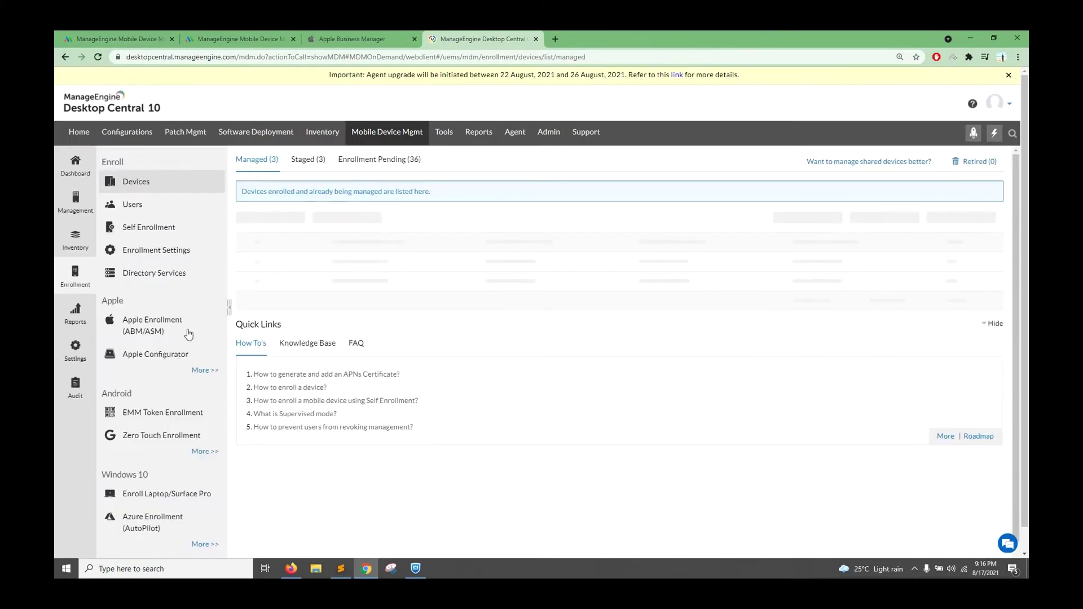
{"action": "left_click", "coordinate": [204, 369]}
{"action": "left_click", "coordinate": [155, 377]}
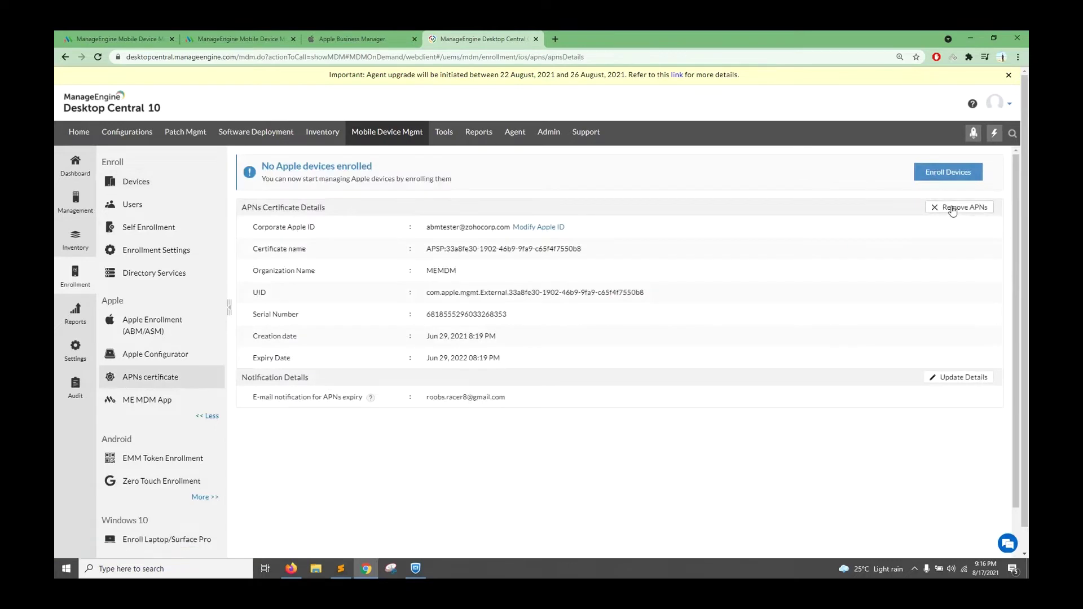
Try to remove the APNs certificate from Desktop Central, confirming the removal on both attempts
{"action": "left_click", "coordinate": [952, 210]}
{"action": "left_click", "coordinate": [513, 375]}
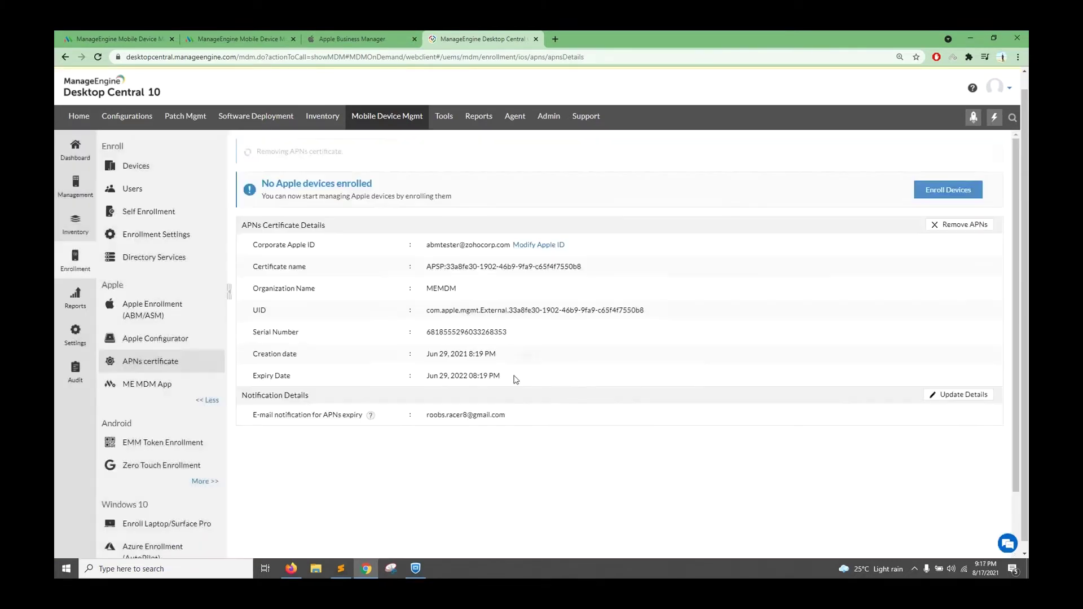
{"action": "left_click", "coordinate": [959, 224]}
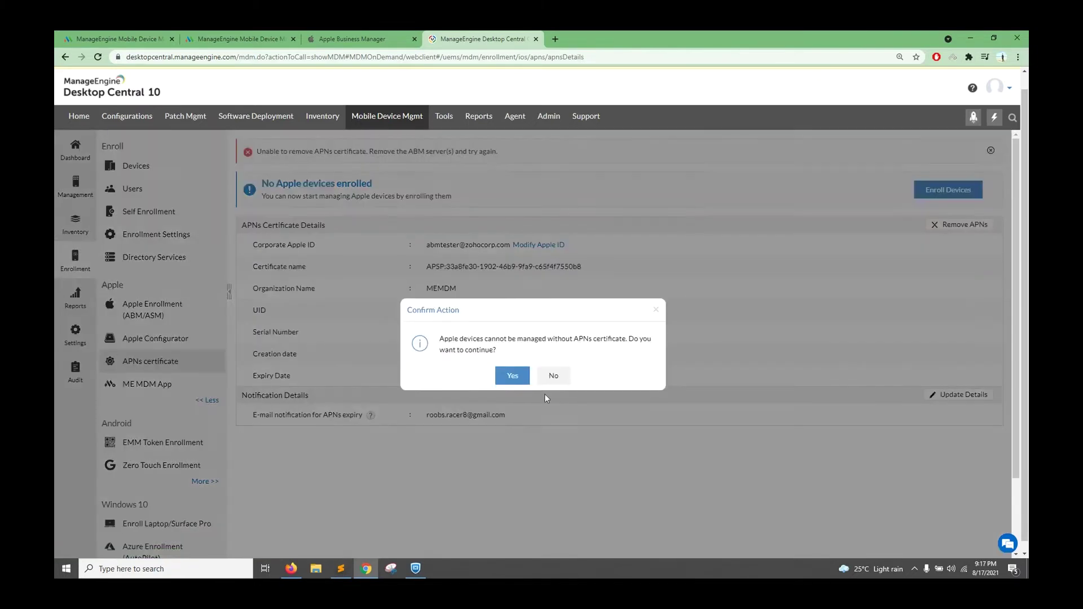
{"action": "left_click", "coordinate": [520, 376]}
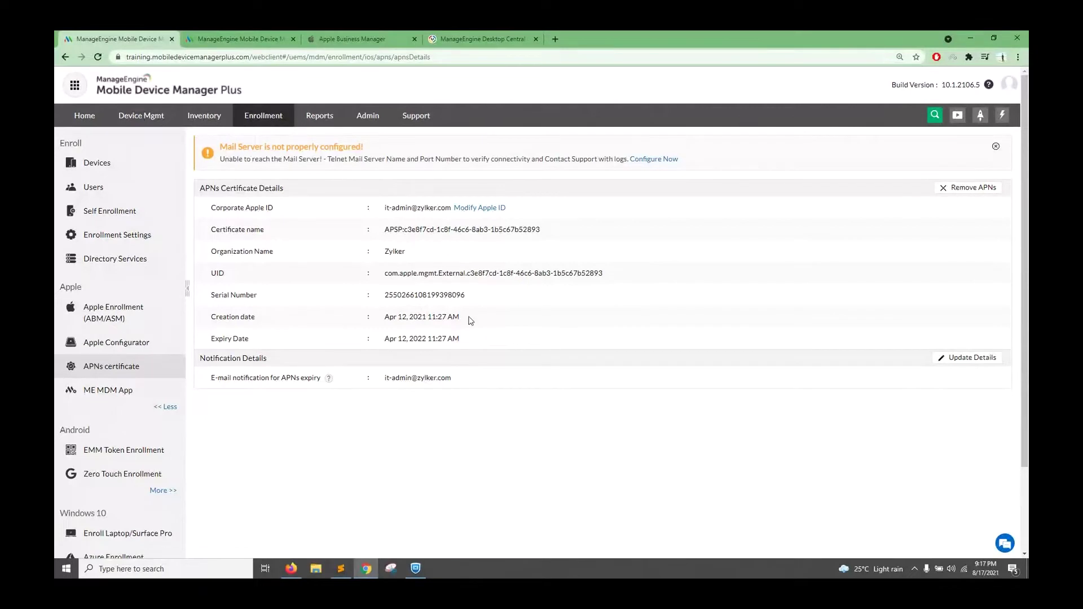
Review the APNs certificate's expiry date in Mobile Device Manager Plus and start an iOS/iPadOS enrollment through user invites, searching for the user by name
{"action": "left_click_drag", "start_coordinate": [461, 341], "coordinate": [398, 333]}
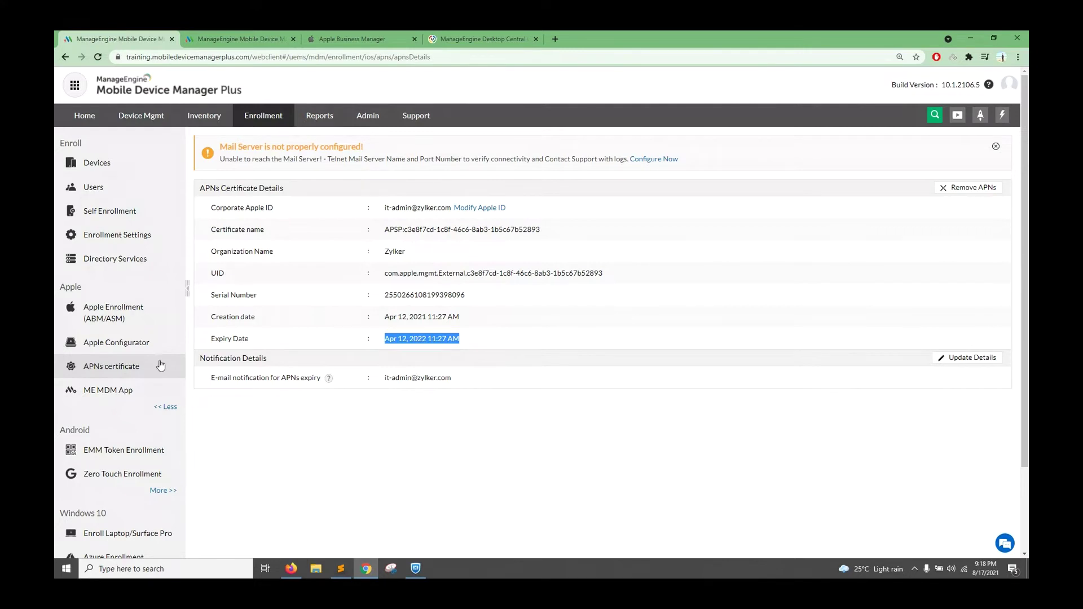
{"action": "left_click", "coordinate": [122, 172]}
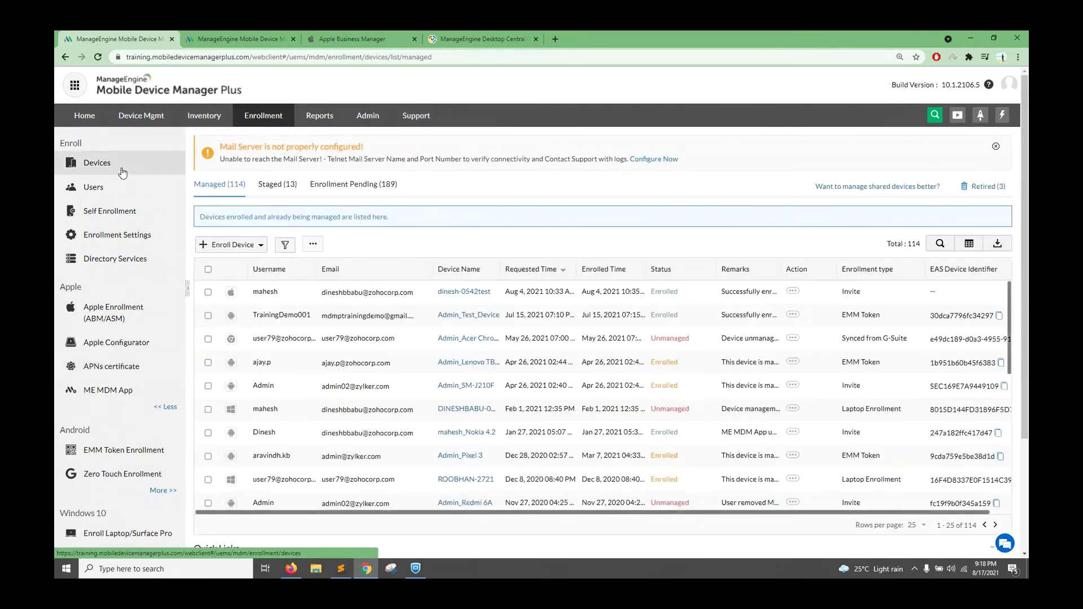
{"action": "left_click", "coordinate": [234, 247]}
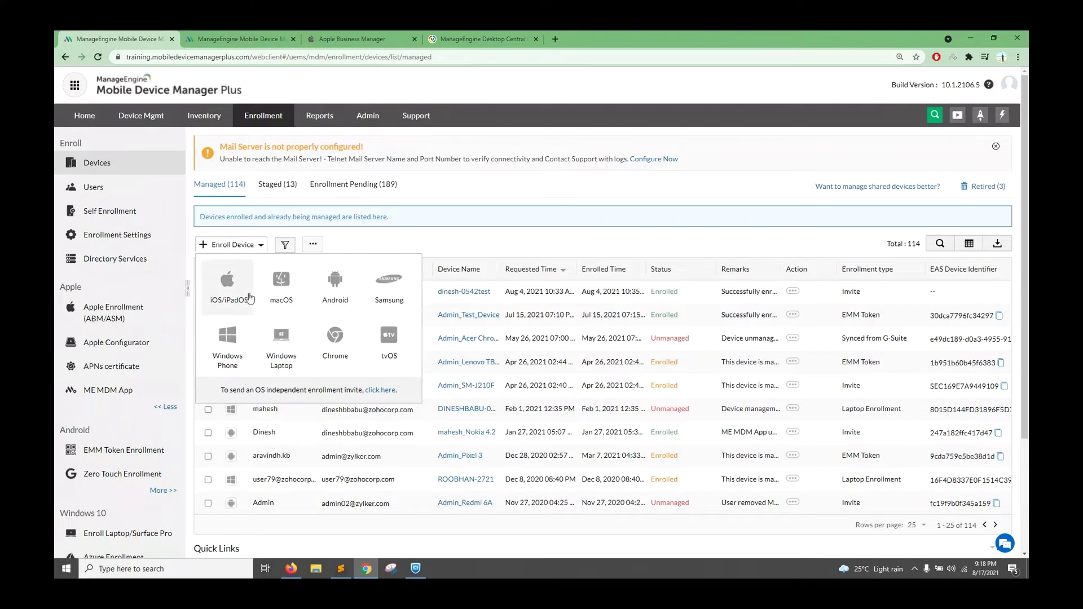
{"action": "left_click", "coordinate": [230, 293]}
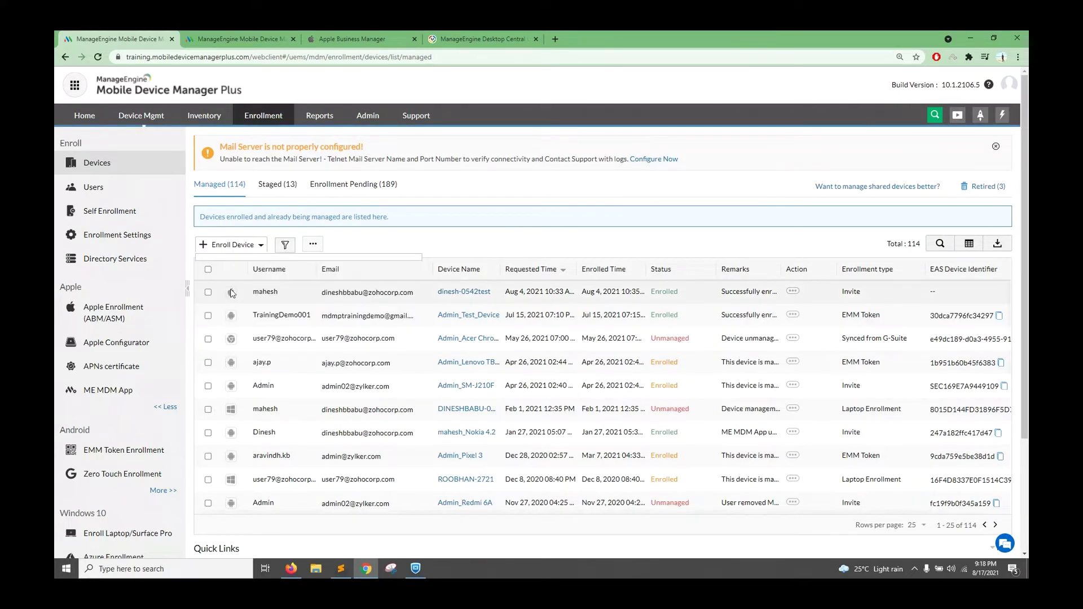
{"action": "left_click", "coordinate": [553, 262]}
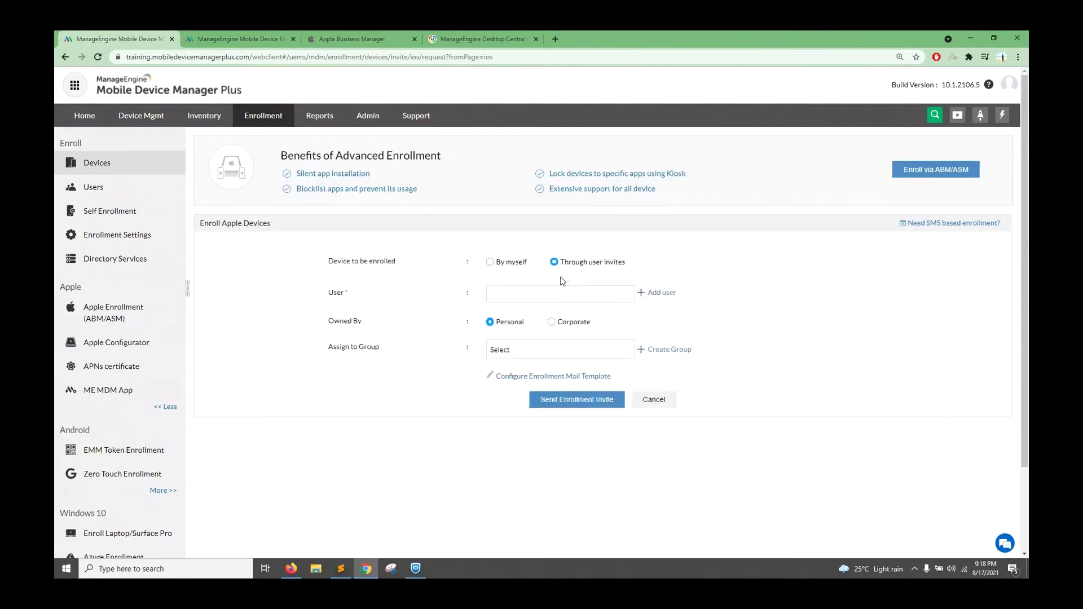
{"action": "left_click", "coordinate": [511, 294]}
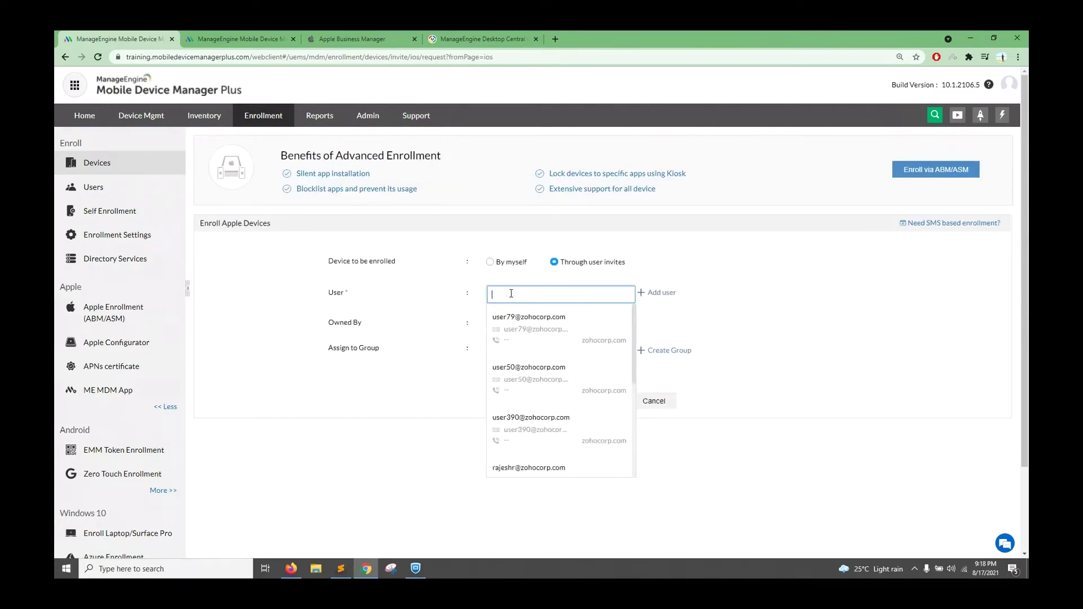
{"action": "type", "text": "roobha"}
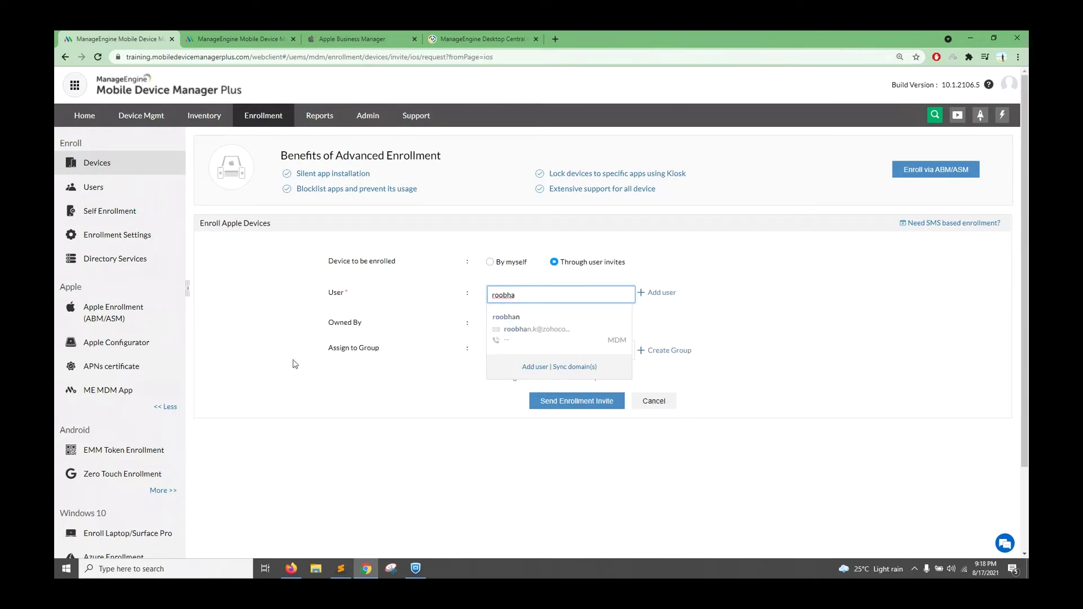
Open directory services in a separate browser tab, examine the domain types that can be added, and return to the enrollment form
{"action": "right_click", "coordinate": [116, 266]}
{"action": "left_click", "coordinate": [132, 269]}
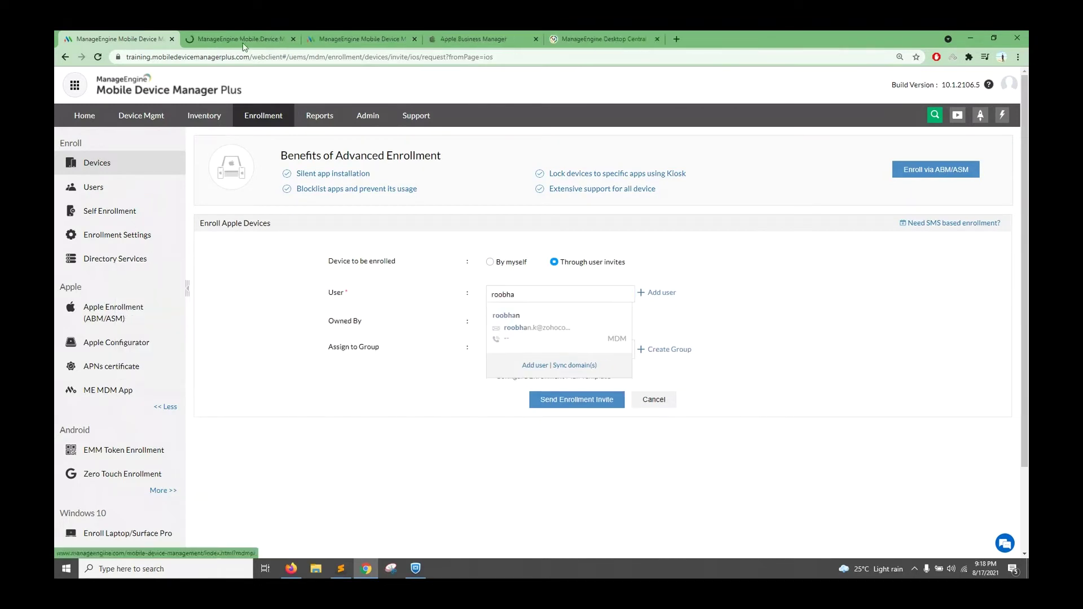
{"action": "key", "text": "ctrl+Tab"}
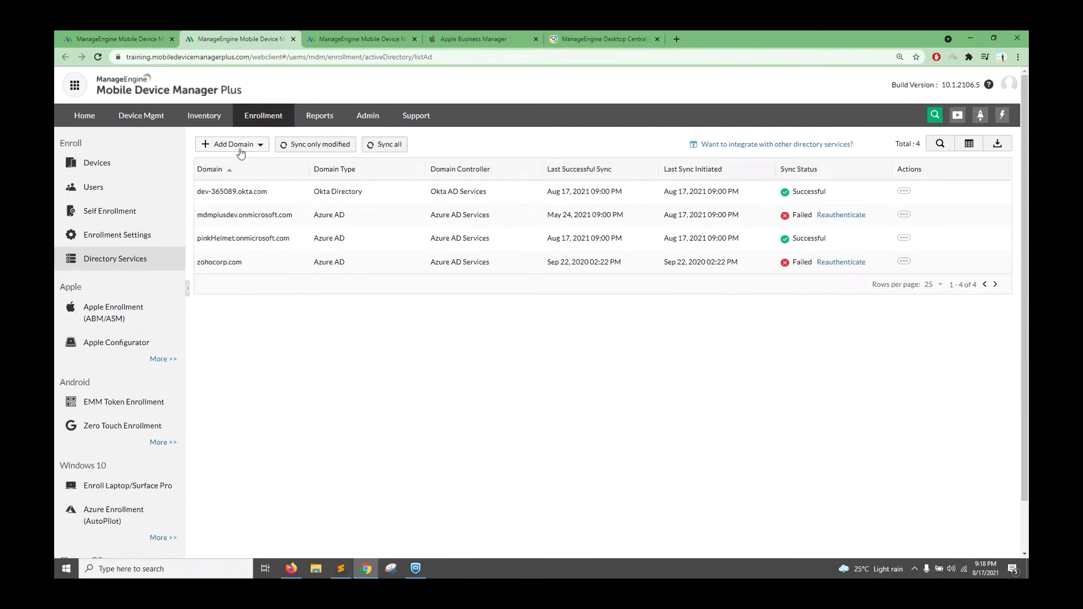
{"action": "left_click", "coordinate": [247, 147]}
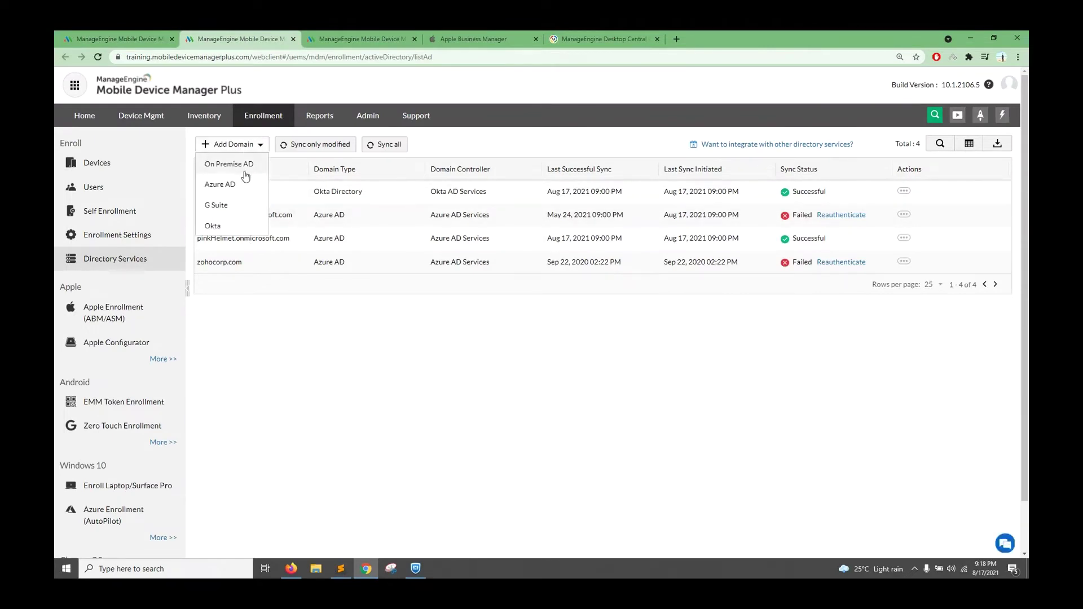
{"action": "left_click", "coordinate": [145, 39]}
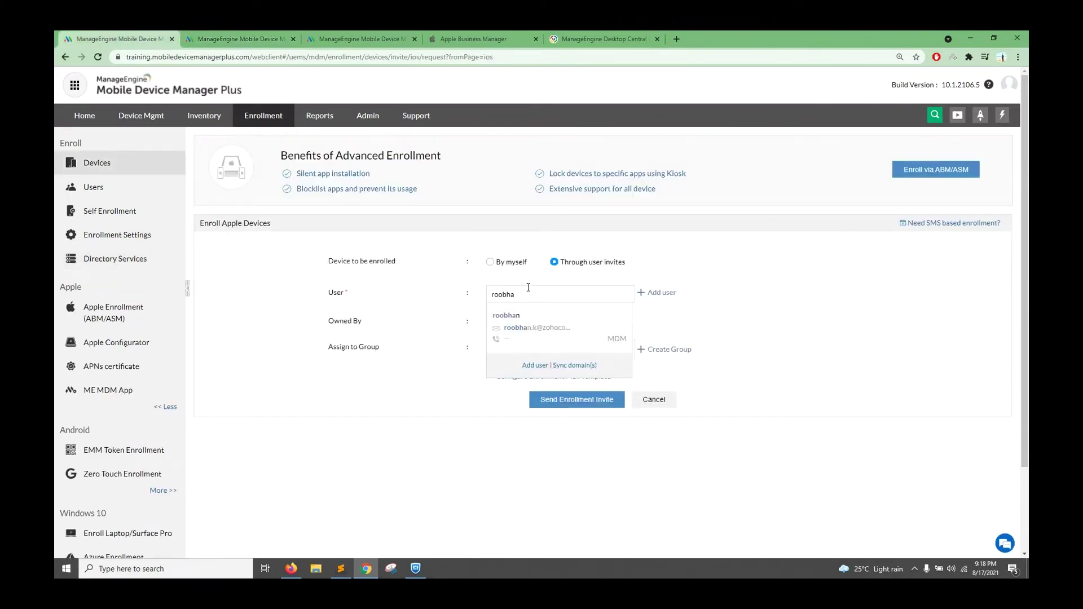
Set the Apple device to be enrolled by myself for the searched user, assign it to the Sales Department group, and open and read the enrollment steps
{"action": "left_click", "coordinate": [491, 263]}
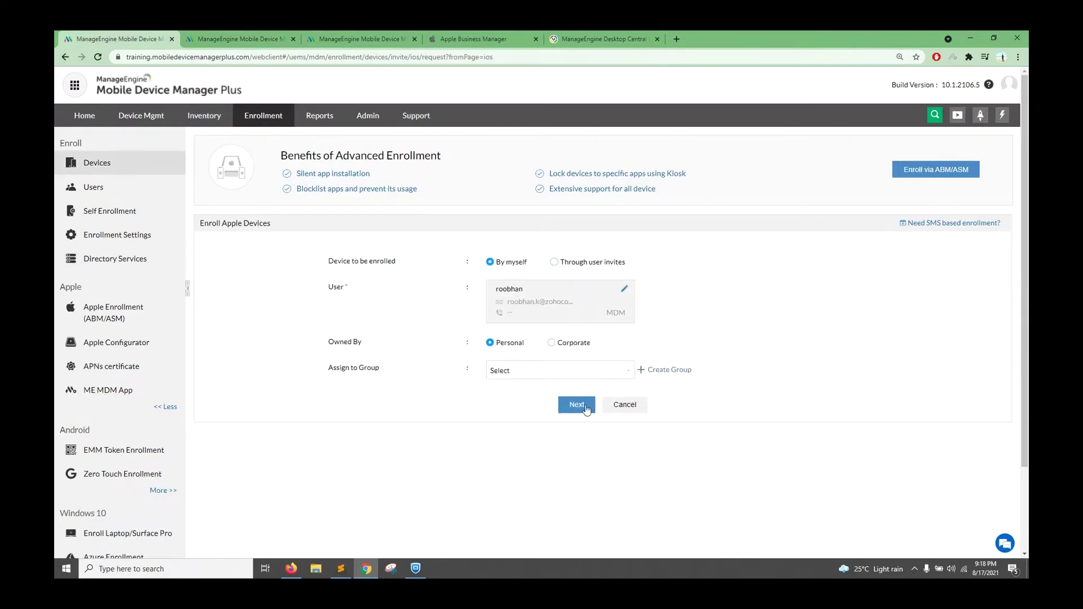
{"action": "left_click_drag", "start_coordinate": [325, 372], "coordinate": [381, 372]}
{"action": "left_click", "coordinate": [537, 374]}
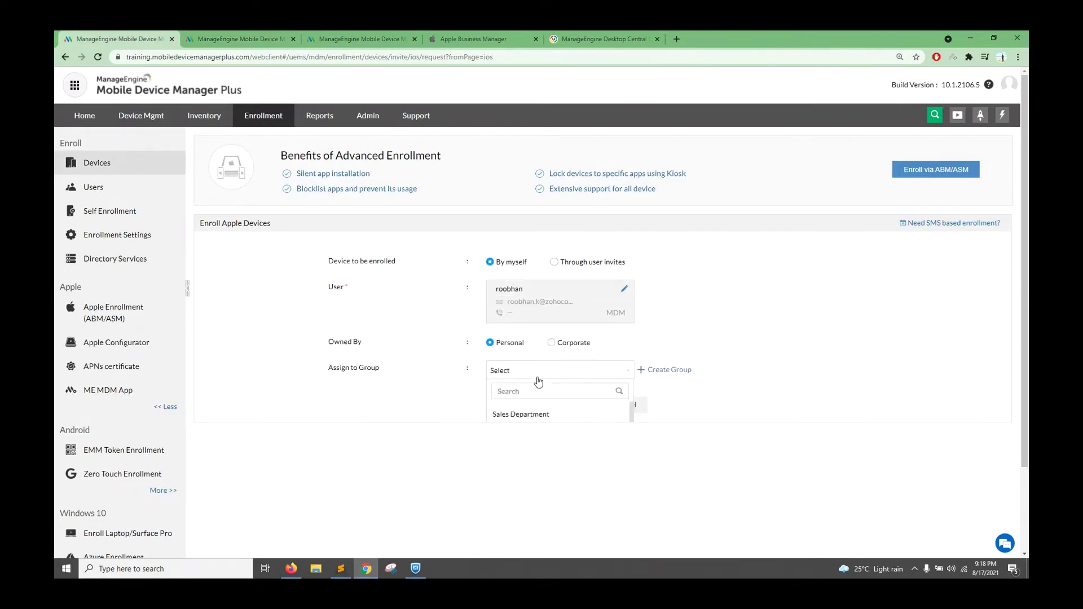
{"action": "left_click", "coordinate": [525, 418]}
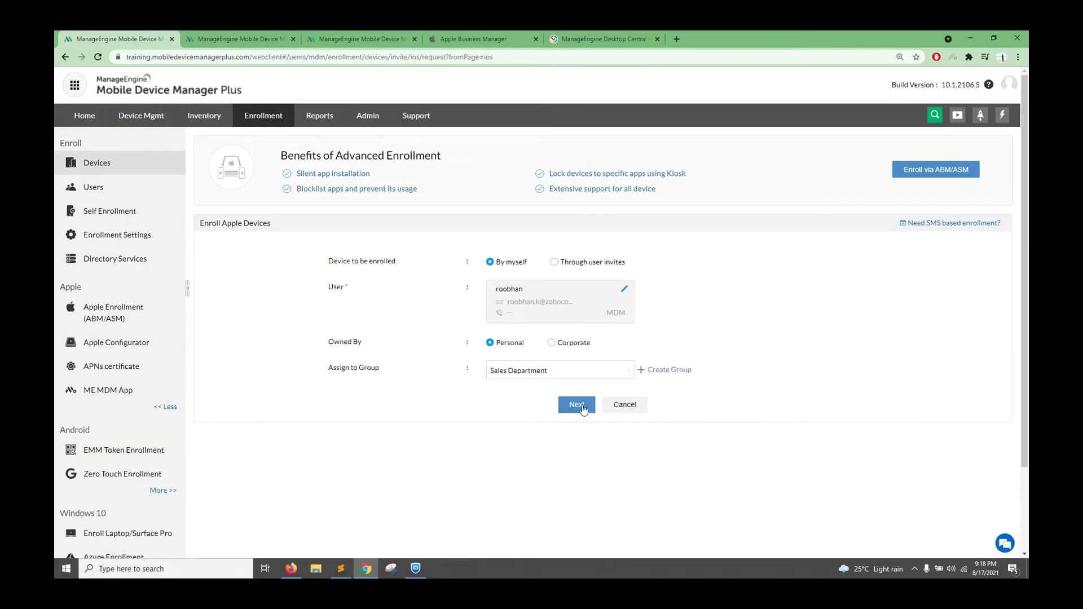
{"action": "left_click", "coordinate": [582, 407]}
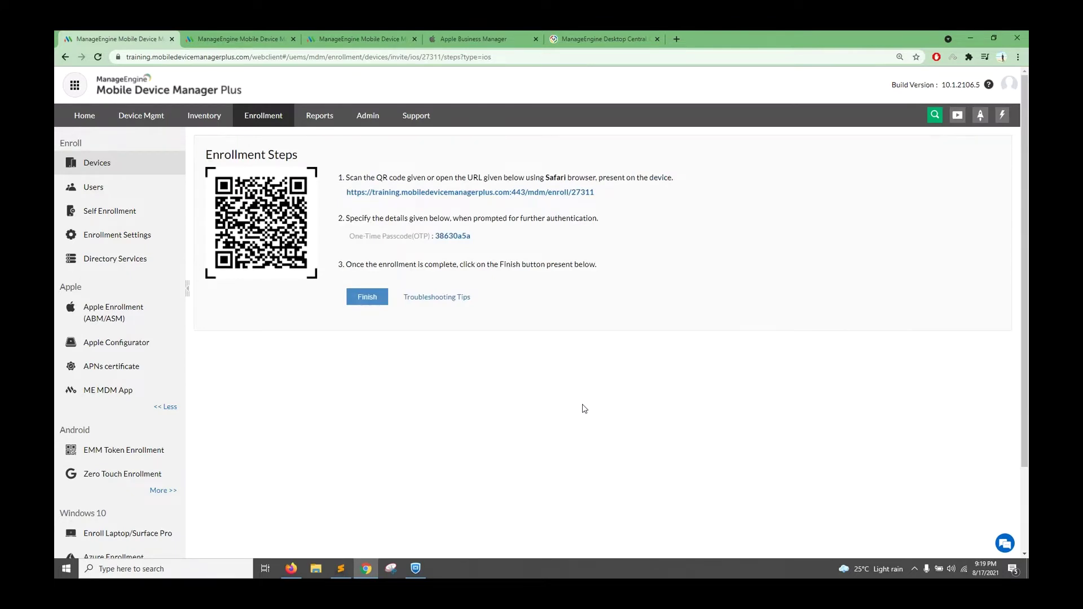
{"action": "left_click_drag", "start_coordinate": [338, 177], "coordinate": [581, 177]}
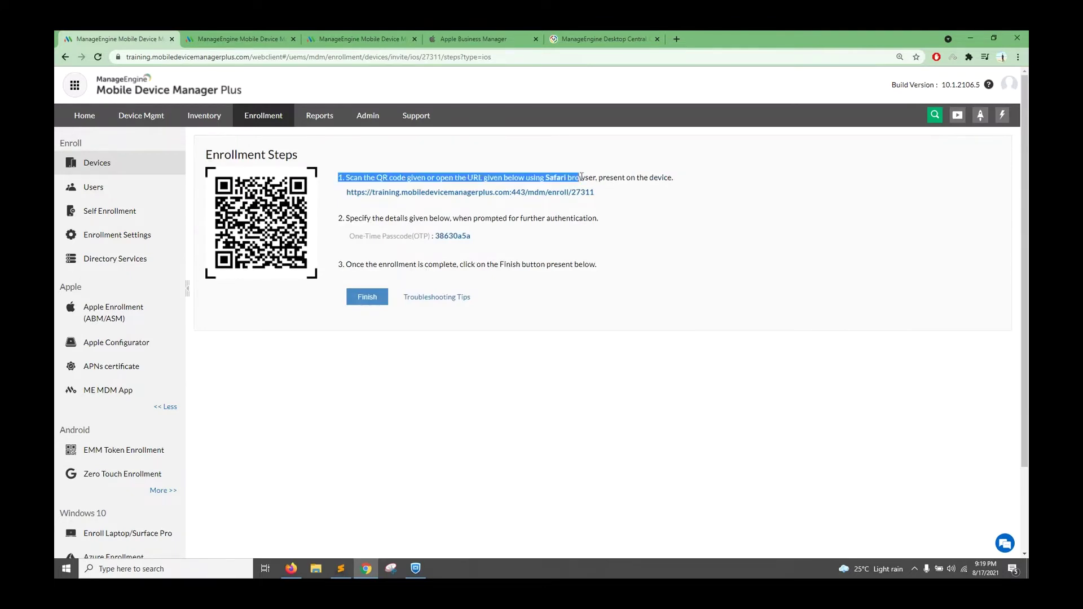
{"action": "left_click", "coordinate": [639, 232]}
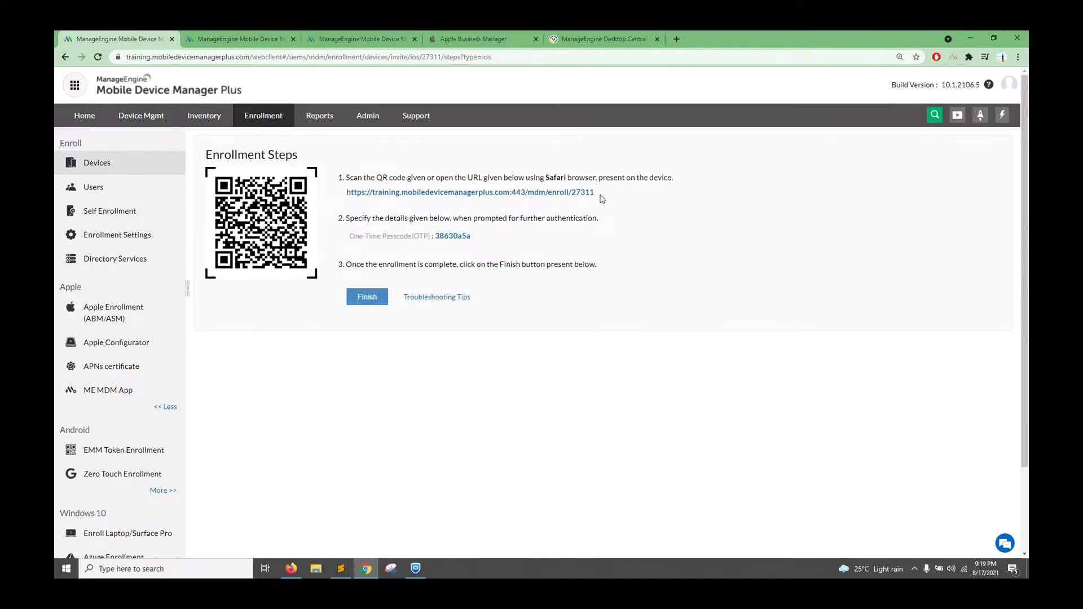
Examine the Apple device's enrollment URL and one-time passcode, and open the pending enrollments of the Devices list in a separate browser tab
{"action": "left_click_drag", "start_coordinate": [601, 197], "coordinate": [342, 191]}
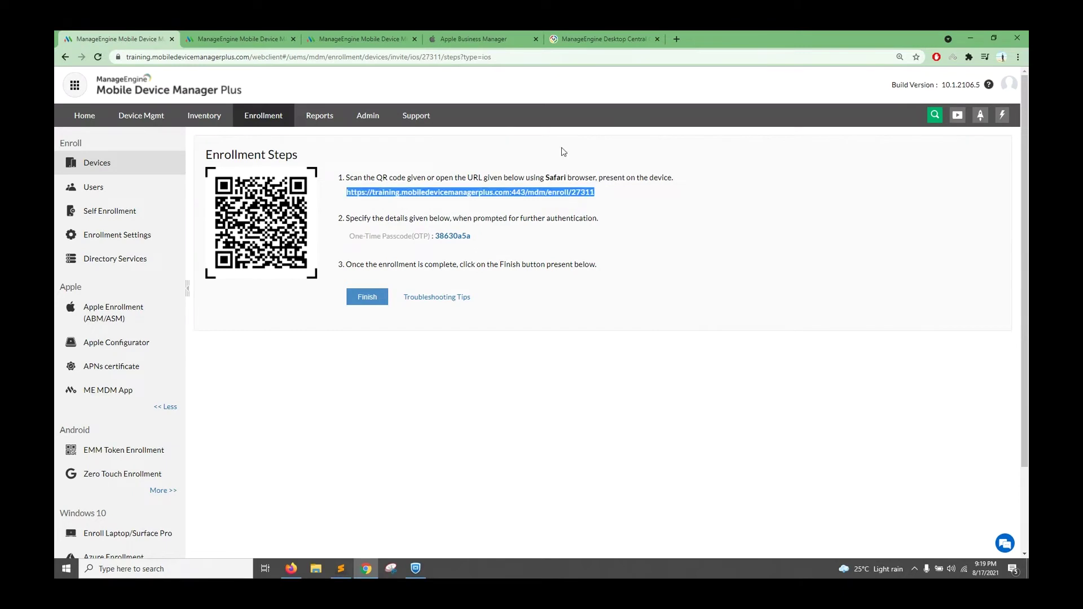
{"action": "left_click_drag", "start_coordinate": [479, 238], "coordinate": [434, 237]}
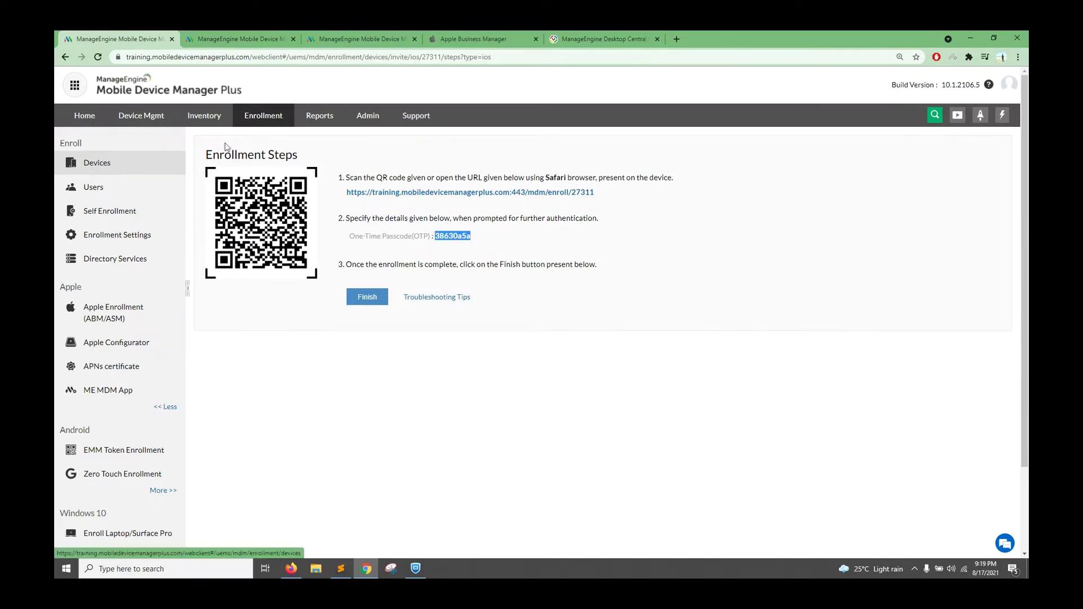
{"action": "right_click", "coordinate": [138, 165]}
{"action": "left_click", "coordinate": [147, 172]}
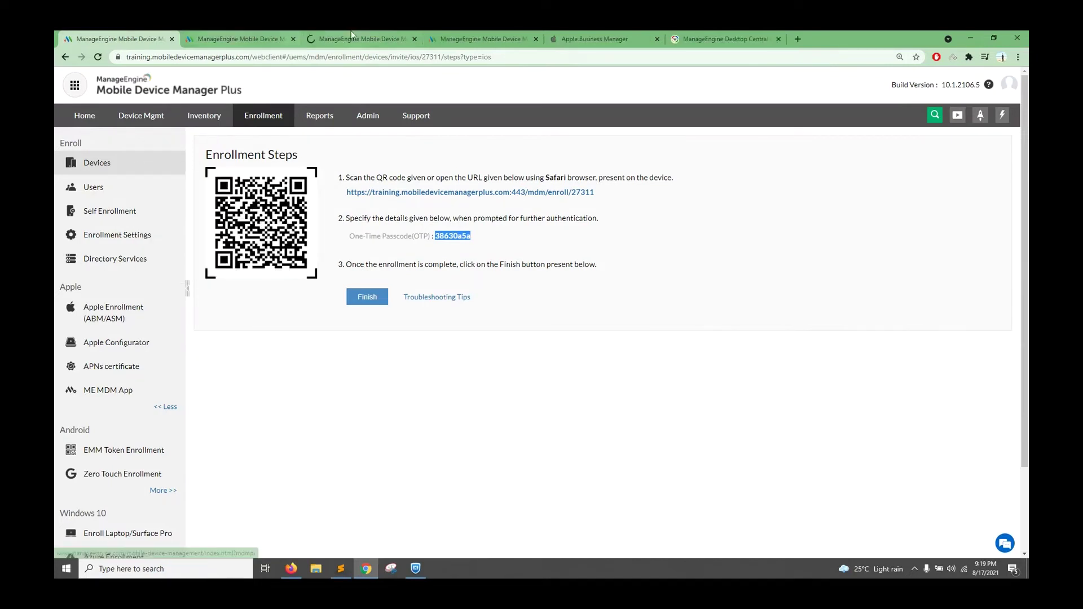
{"action": "left_click", "coordinate": [294, 38]}
{"action": "left_click", "coordinate": [253, 39]}
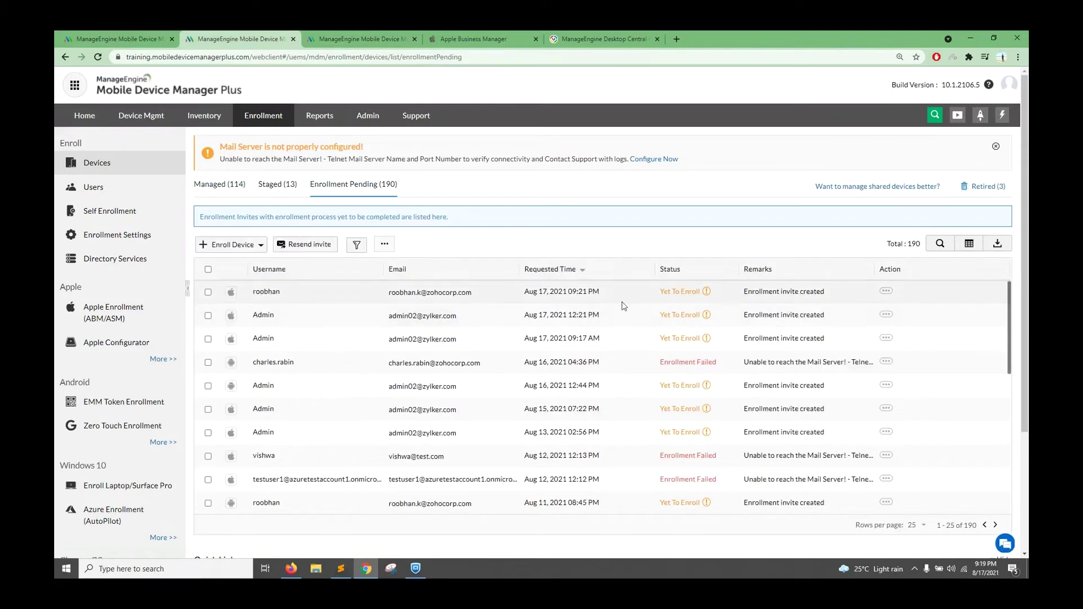
Examine the remarks and expired request statuses of the pending enrollment invites, and switch to the presentation
{"action": "left_click_drag", "start_coordinate": [744, 300], "coordinate": [821, 295]}
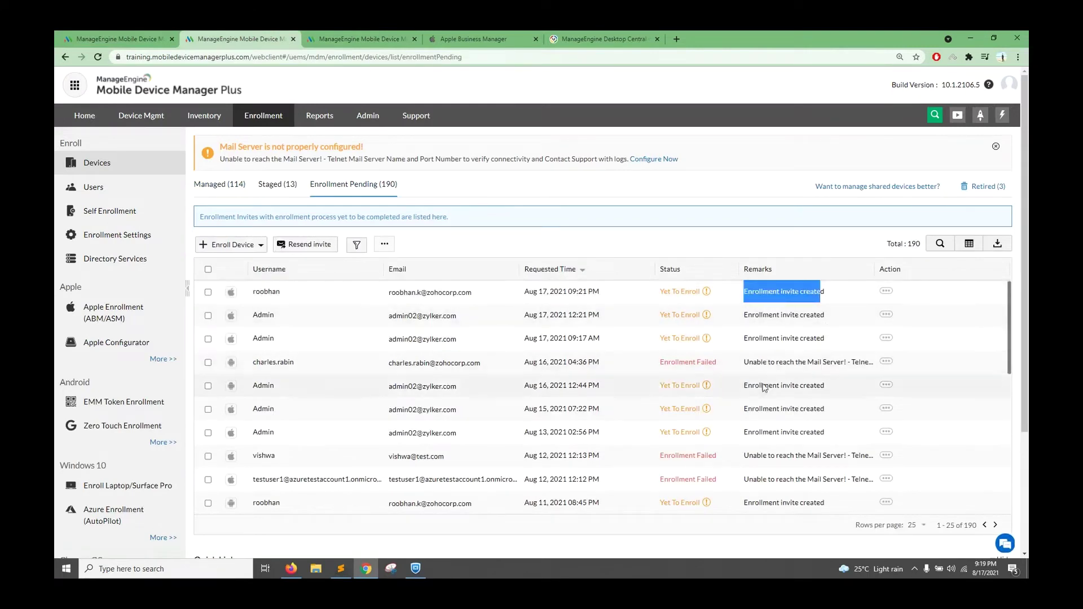
{"action": "scroll", "coordinate": [625, 375], "scroll_direction": "down", "scroll_amount": 3}
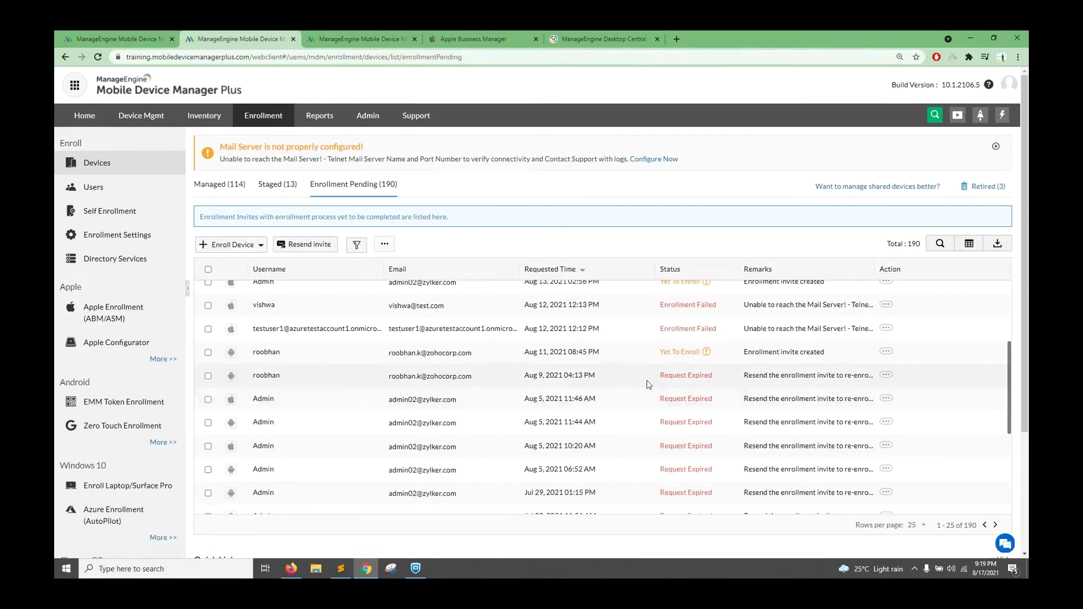
{"action": "left_click_drag", "start_coordinate": [648, 376], "coordinate": [702, 376]}
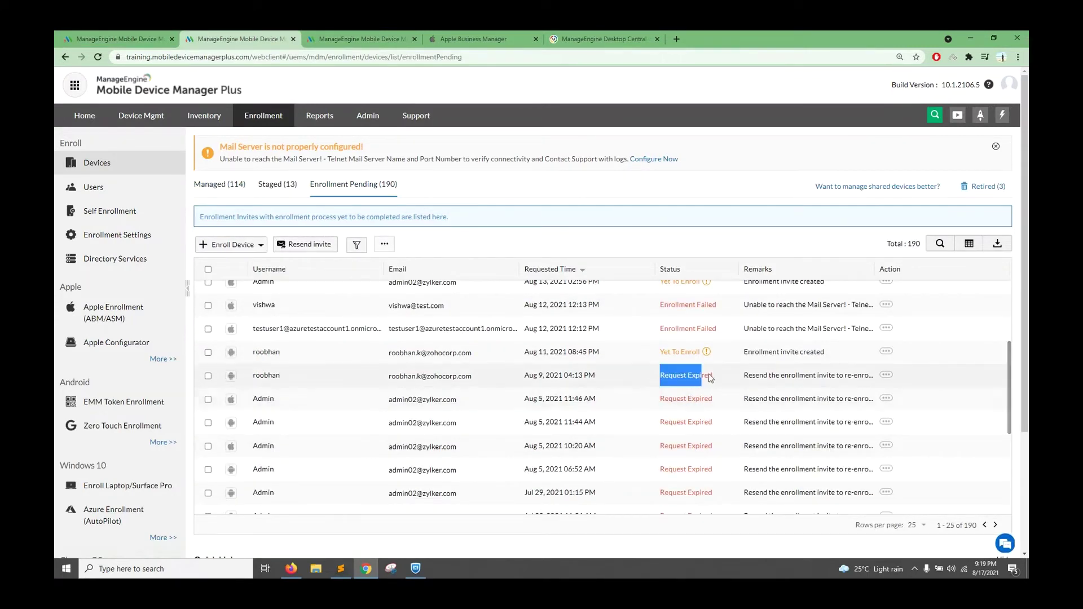
{"action": "left_click", "coordinate": [294, 571]}
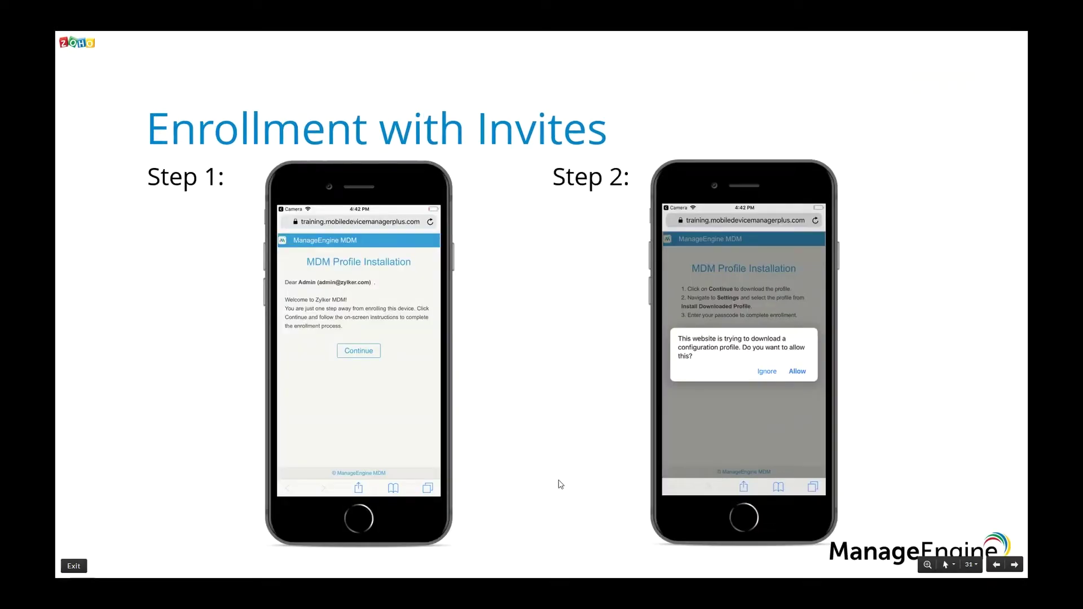
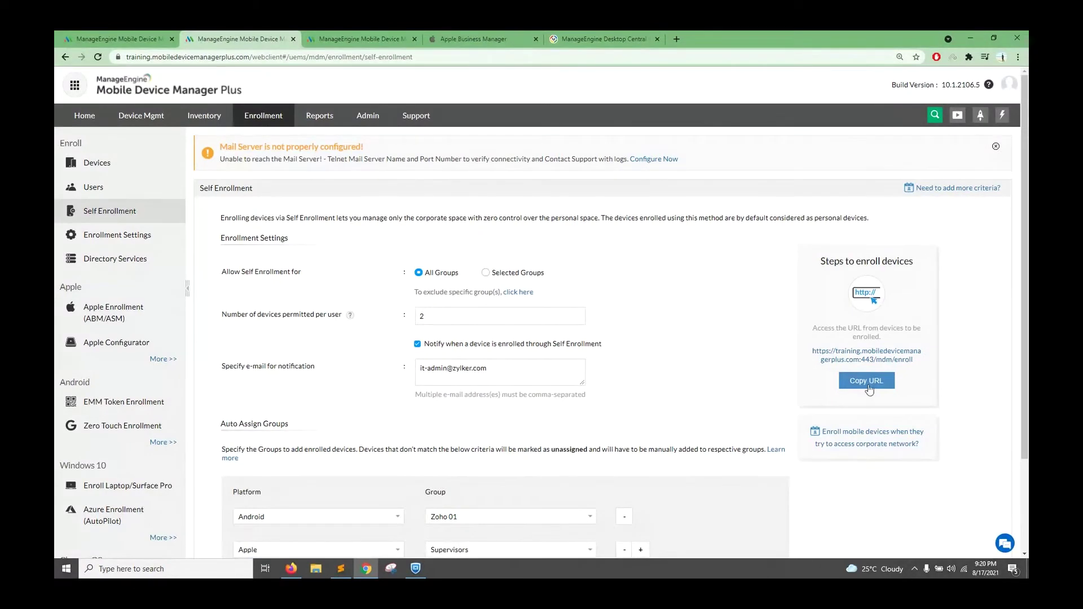
Copy the self-enrollment URL, and restrict self enrollment to selected groups, opening and closing the AD group picker without choosing any group
{"action": "left_click", "coordinate": [866, 380]}
{"action": "left_click", "coordinate": [485, 272]}
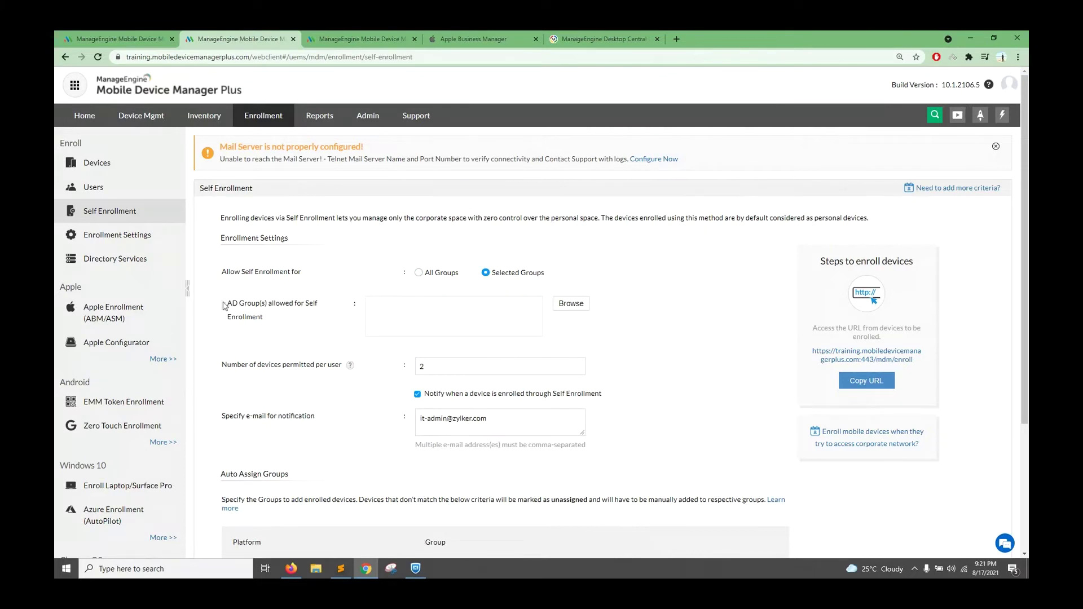
{"action": "left_click", "coordinate": [582, 304]}
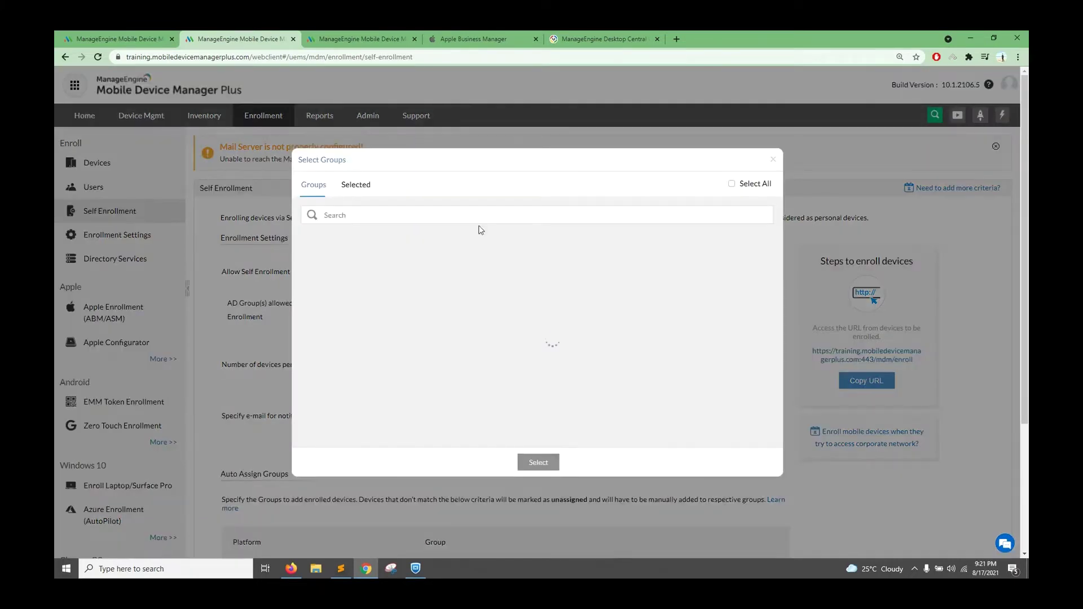
{"action": "left_click", "coordinate": [774, 161]}
Try 3 as the number of devices permitted per user, set it back to 2, and point out the notification e-mail setting
{"action": "scroll", "coordinate": [242, 377], "scroll_direction": "down", "scroll_amount": 1}
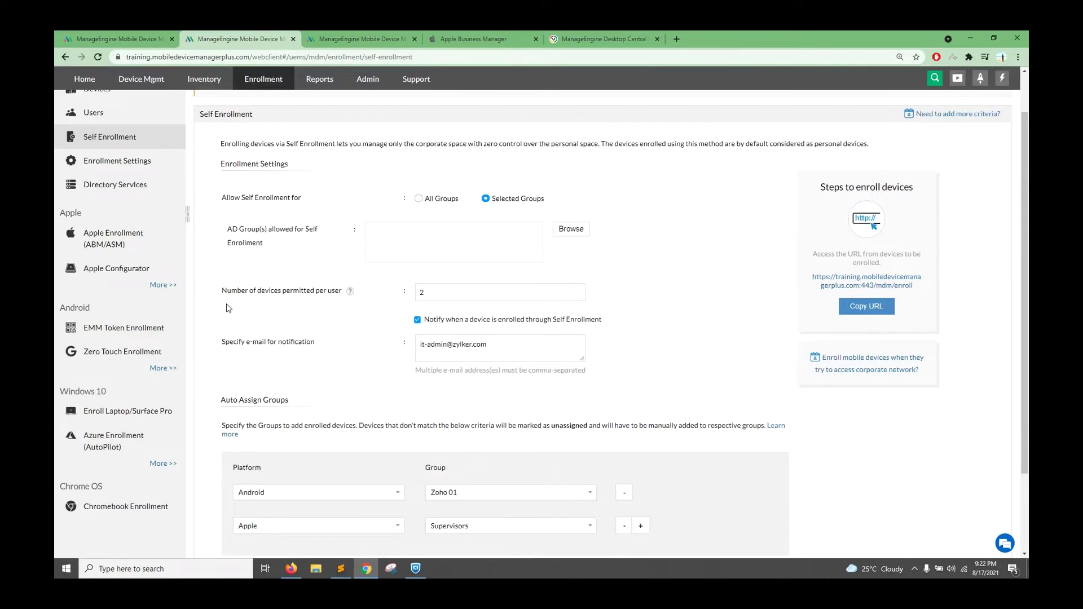
{"action": "double_click", "coordinate": [416, 291]}
{"action": "type", "text": "3"}
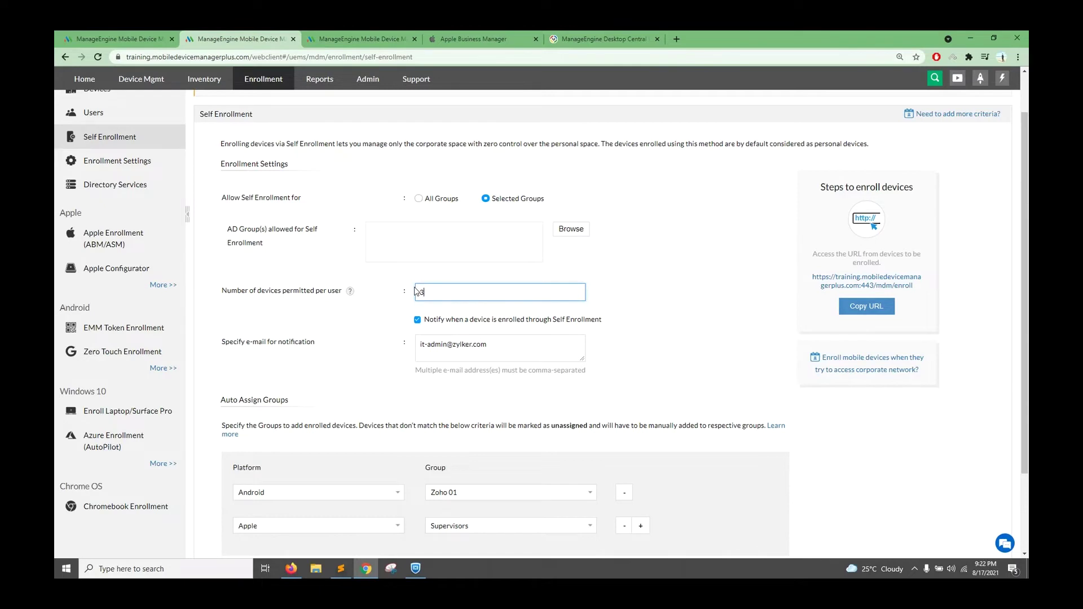
{"action": "double_click", "coordinate": [417, 291]}
{"action": "type", "text": "2"}
{"action": "left_click_drag", "start_coordinate": [220, 345], "coordinate": [356, 361]}
{"action": "left_click", "coordinate": [355, 361]}
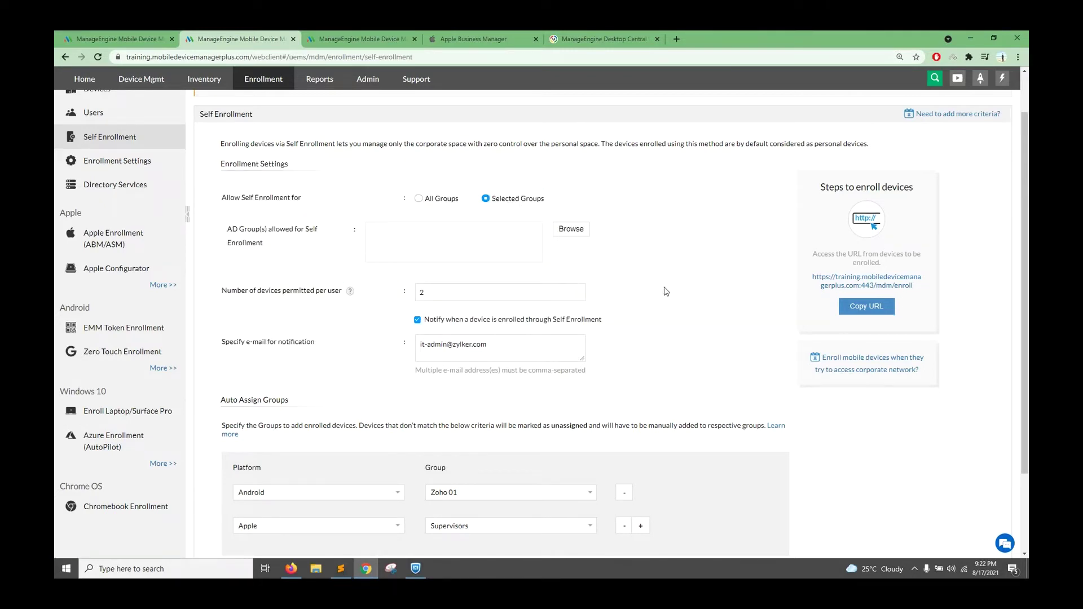
Change the auto-assign group for Android devices to Sales and replace that choice with Drivers
{"action": "scroll", "coordinate": [666, 291], "scroll_direction": "down", "scroll_amount": 3}
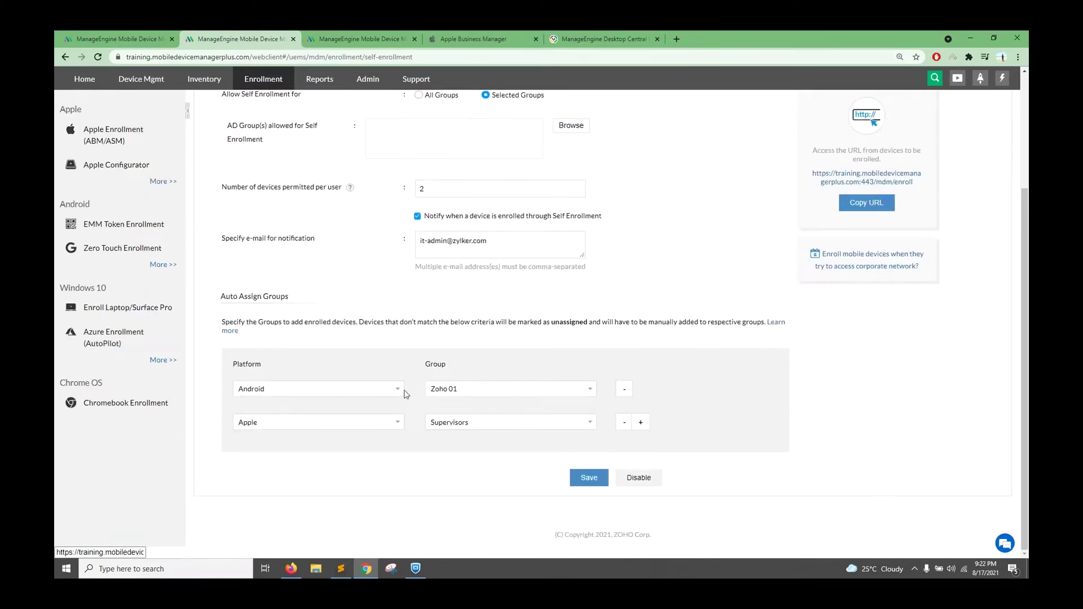
{"action": "left_click", "coordinate": [498, 390]}
{"action": "scroll", "coordinate": [491, 361], "scroll_direction": "down", "scroll_amount": 1}
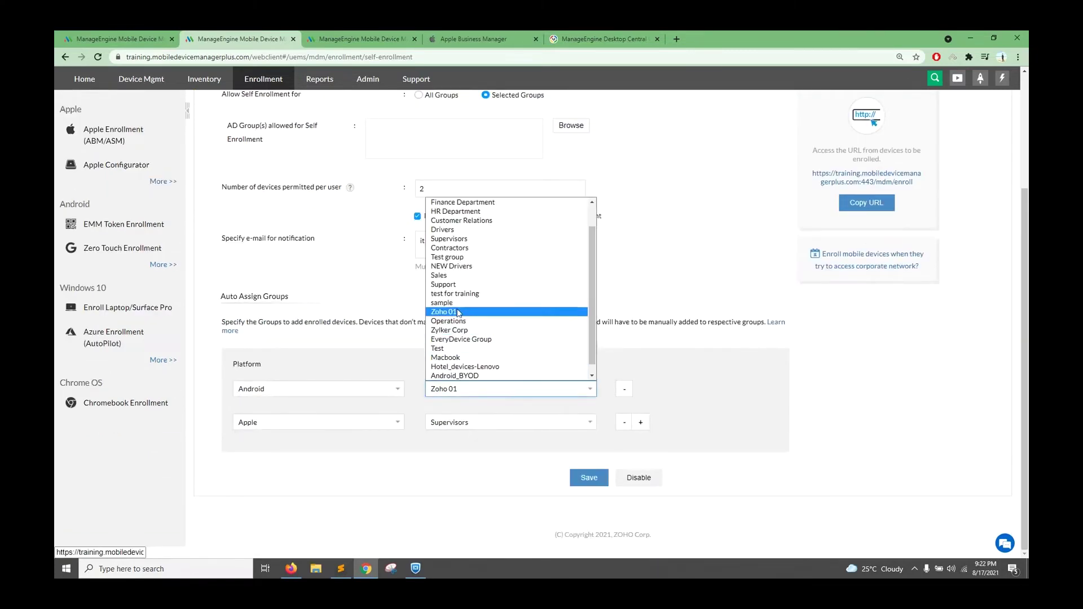
{"action": "left_click", "coordinate": [454, 276]}
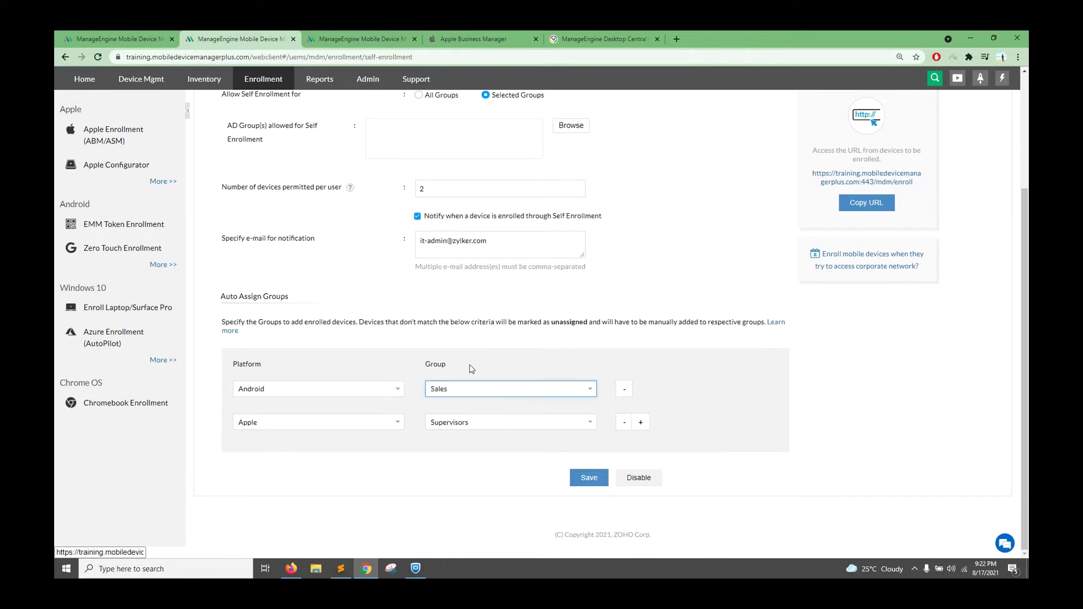
{"action": "left_click", "coordinate": [473, 396]}
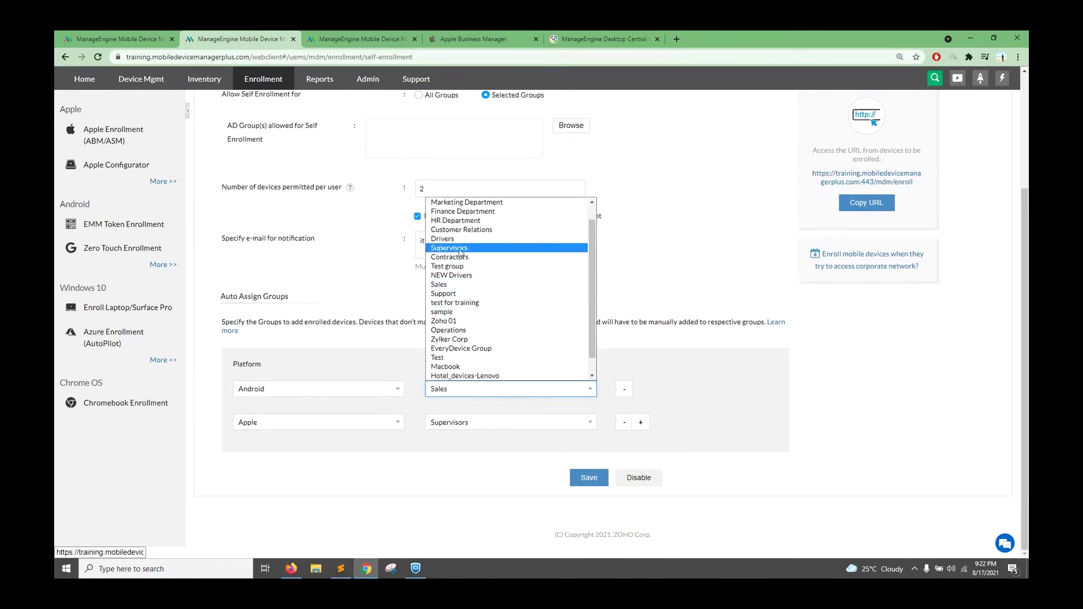
{"action": "left_click", "coordinate": [379, 416]}
Keep Apple as the platform of the second auto-assign row and change its group to Customer Relations
{"action": "left_click", "coordinate": [363, 423]}
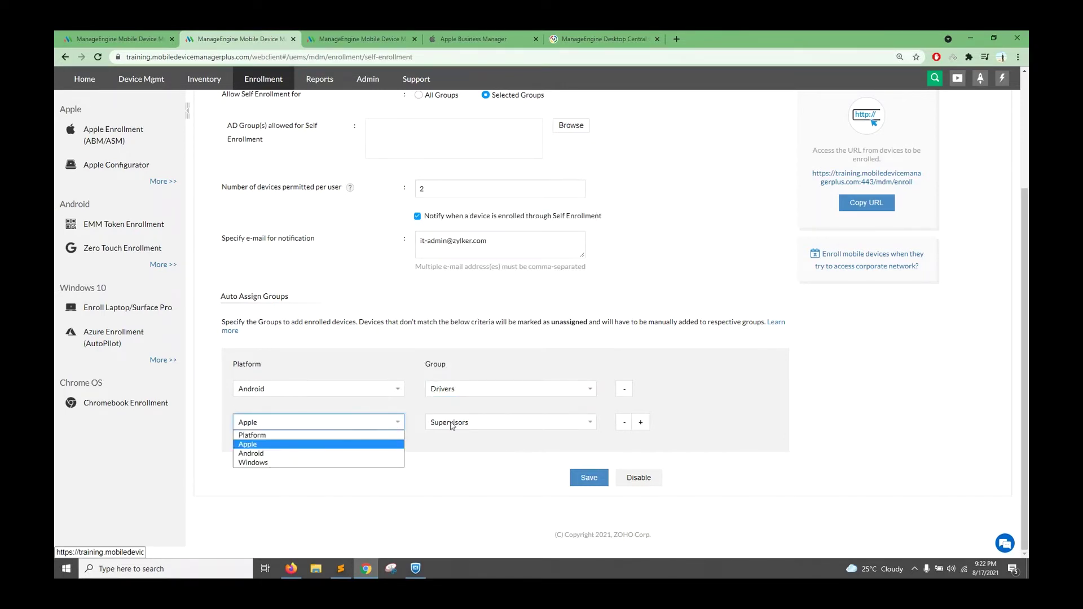
{"action": "left_click", "coordinate": [452, 424]}
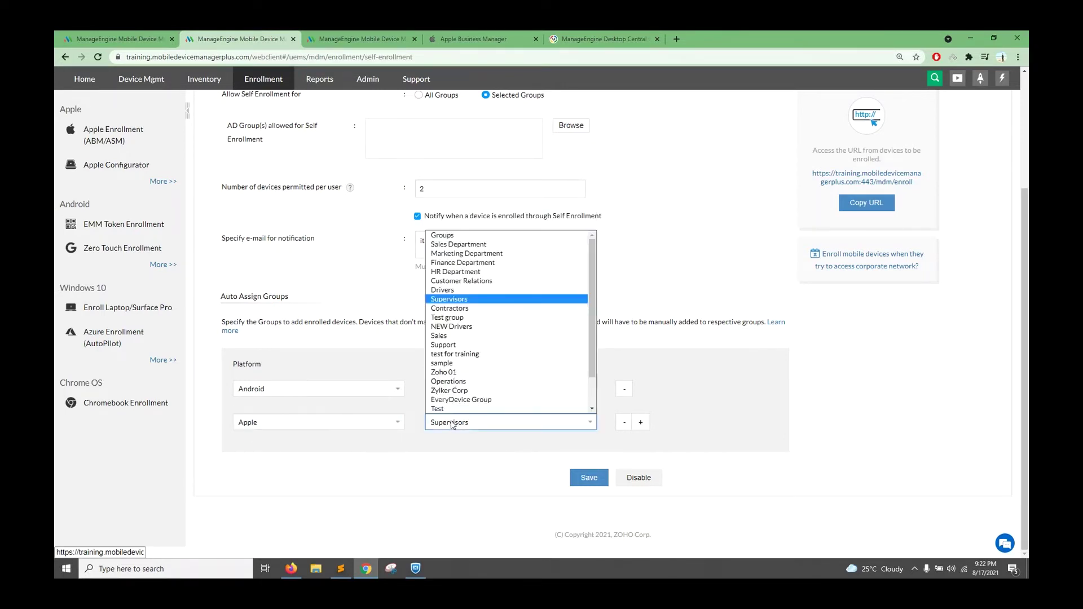
{"action": "left_click", "coordinate": [454, 281]}
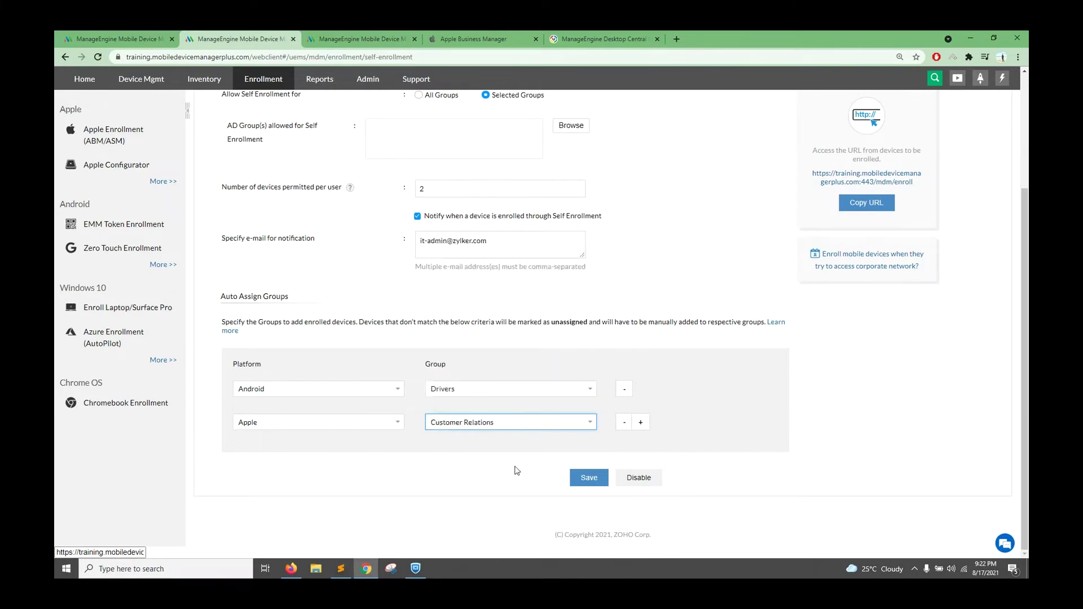
{"action": "scroll", "coordinate": [518, 471], "scroll_direction": "up", "scroll_amount": 1}
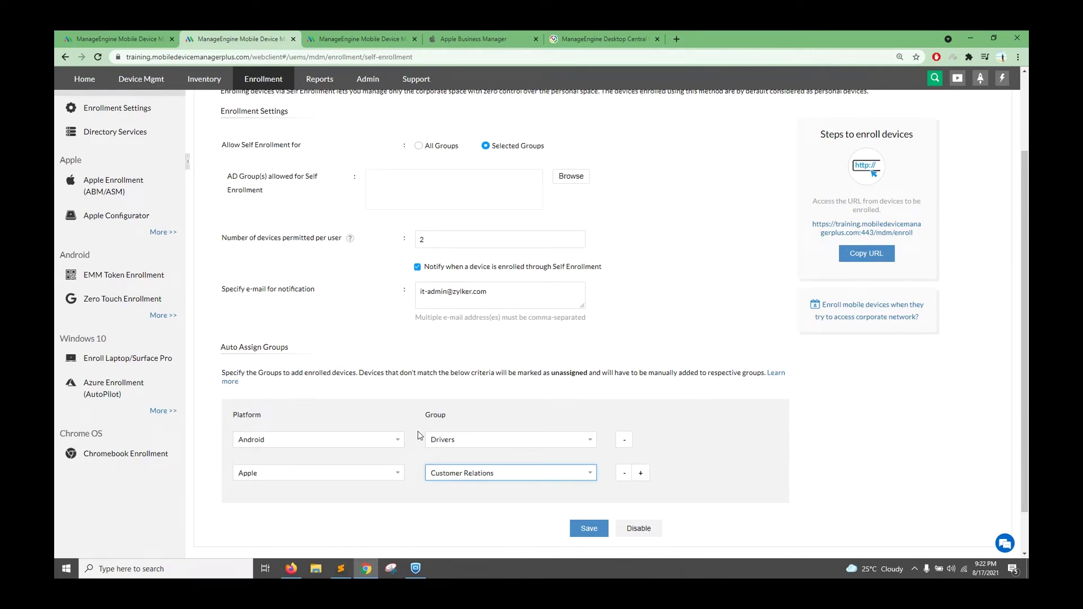
{"action": "scroll", "coordinate": [508, 442], "scroll_direction": "up", "scroll_amount": 1}
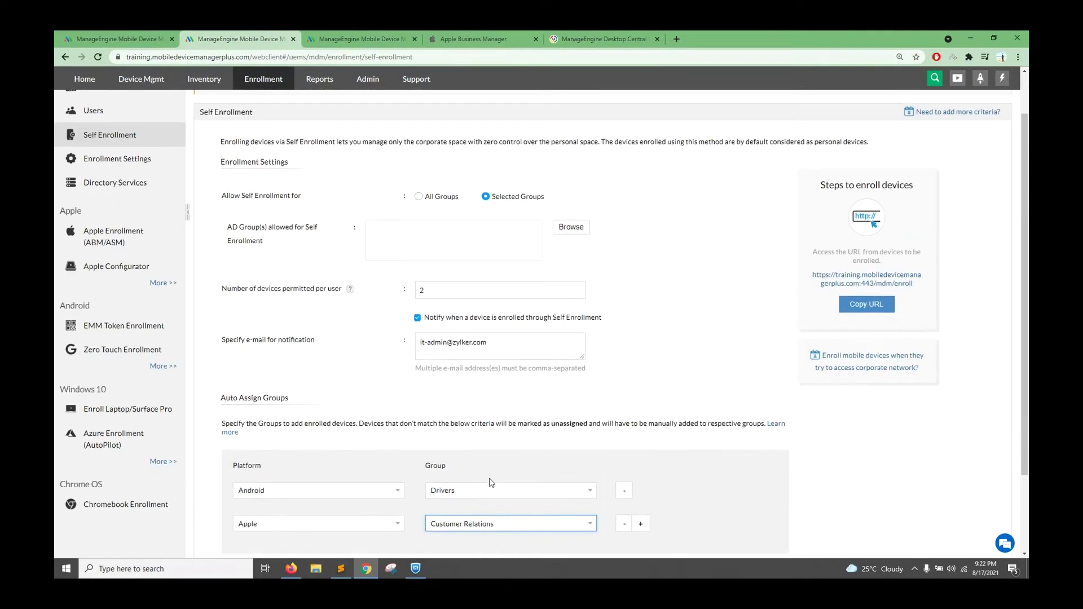
Open the groups list in device management and examine the groups' member, profile and app counts
{"action": "left_click_drag", "start_coordinate": [489, 480], "coordinate": [430, 464]}
{"action": "left_click", "coordinate": [445, 505]}
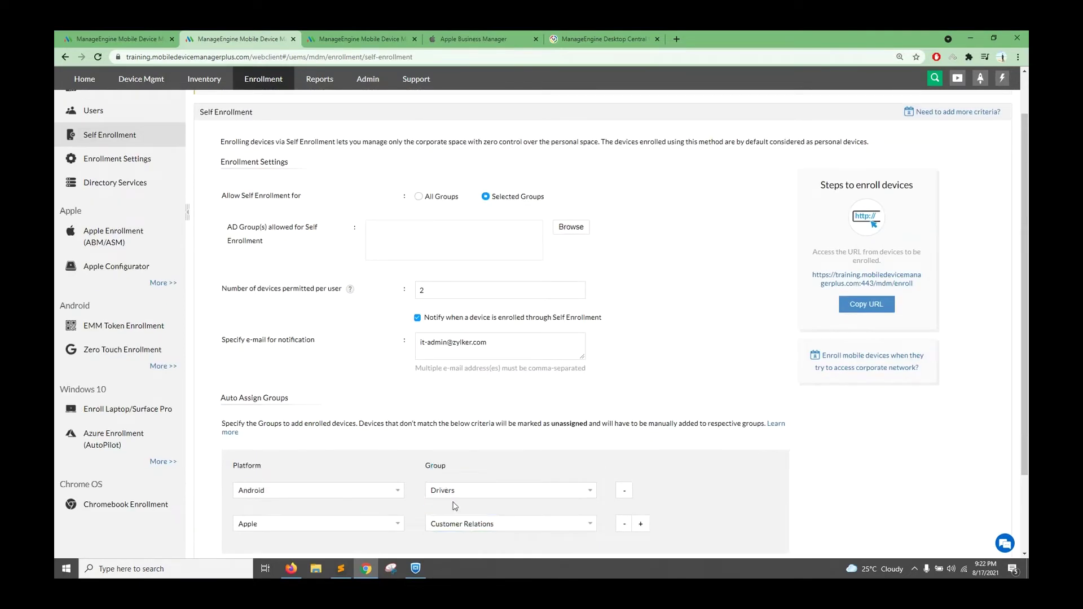
{"action": "left_click", "coordinate": [117, 38]}
{"action": "left_click", "coordinate": [245, 37]}
{"action": "left_click", "coordinate": [135, 38]}
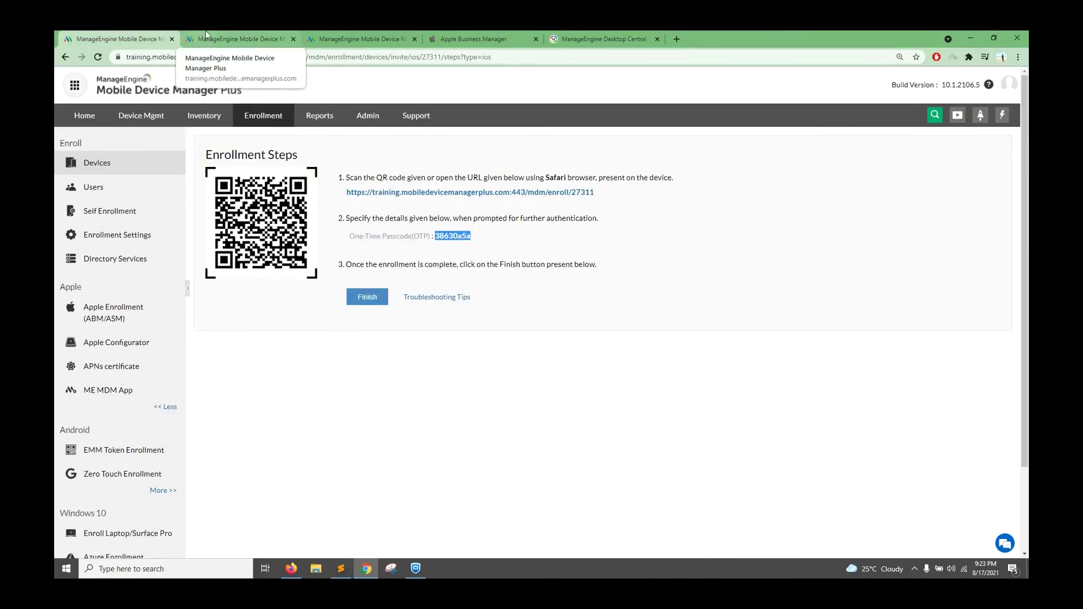
{"action": "left_click", "coordinate": [205, 33]}
{"action": "scroll", "coordinate": [257, 268], "scroll_direction": "up", "scroll_amount": 2}
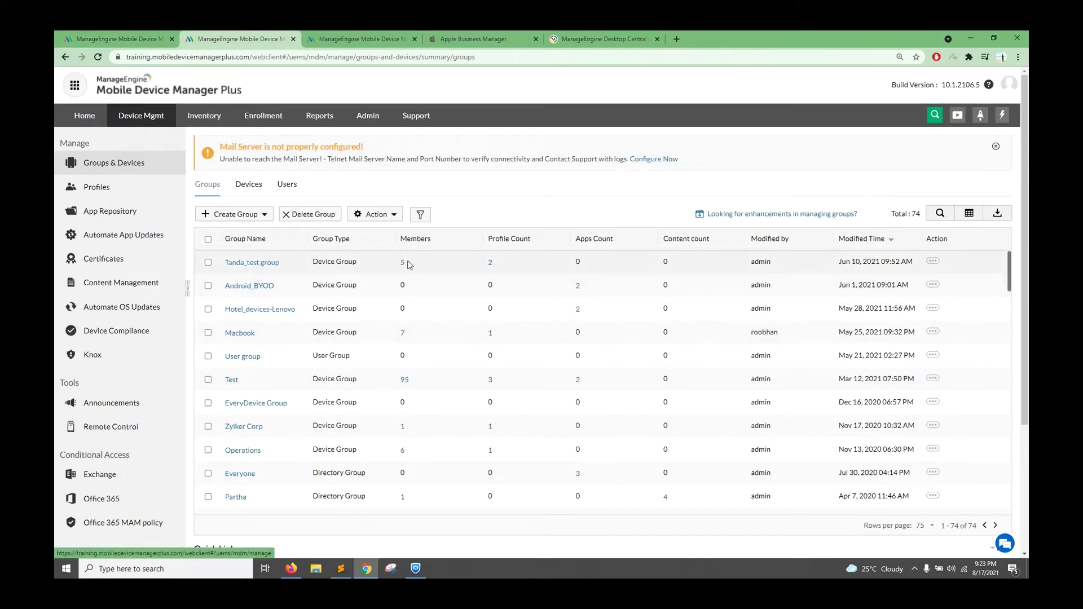
{"action": "left_click_drag", "start_coordinate": [509, 270], "coordinate": [554, 267]}
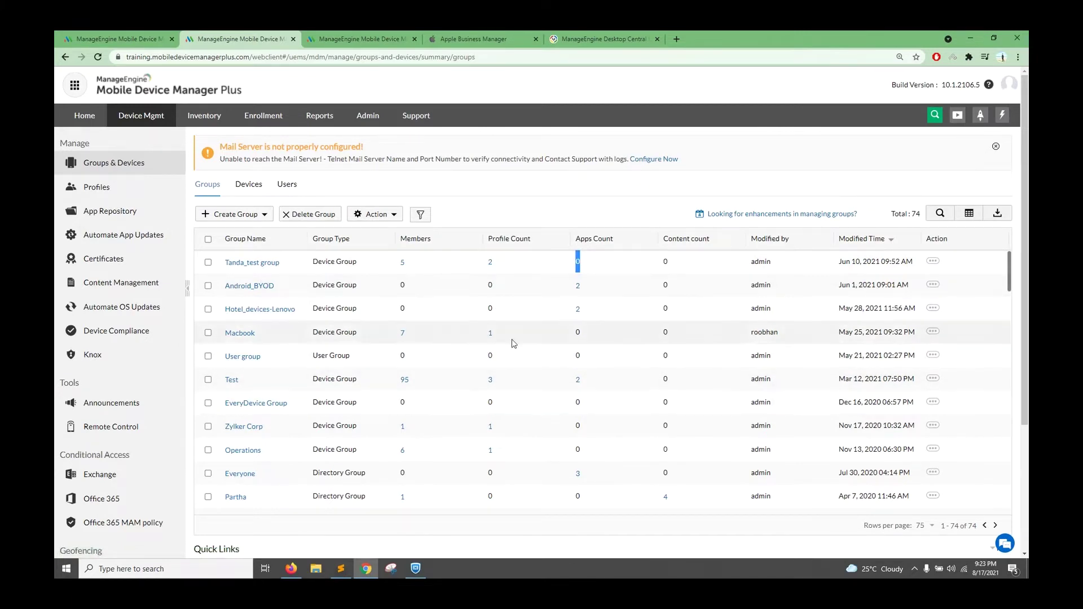
Return to the browser tab with the enrollment steps, open the self-enrollment settings there, and highlight and copy the self-enrollment URL
{"action": "left_click", "coordinate": [167, 39]}
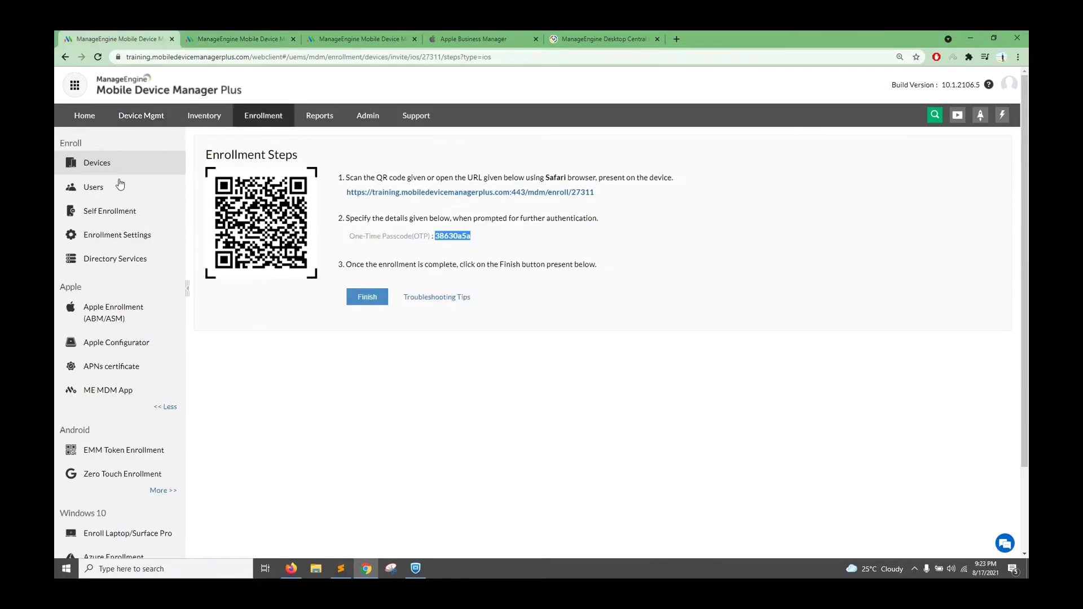
{"action": "left_click", "coordinate": [94, 214]}
{"action": "left_click_drag", "start_coordinate": [914, 361], "coordinate": [794, 368]}
{"action": "left_click", "coordinate": [866, 381]}
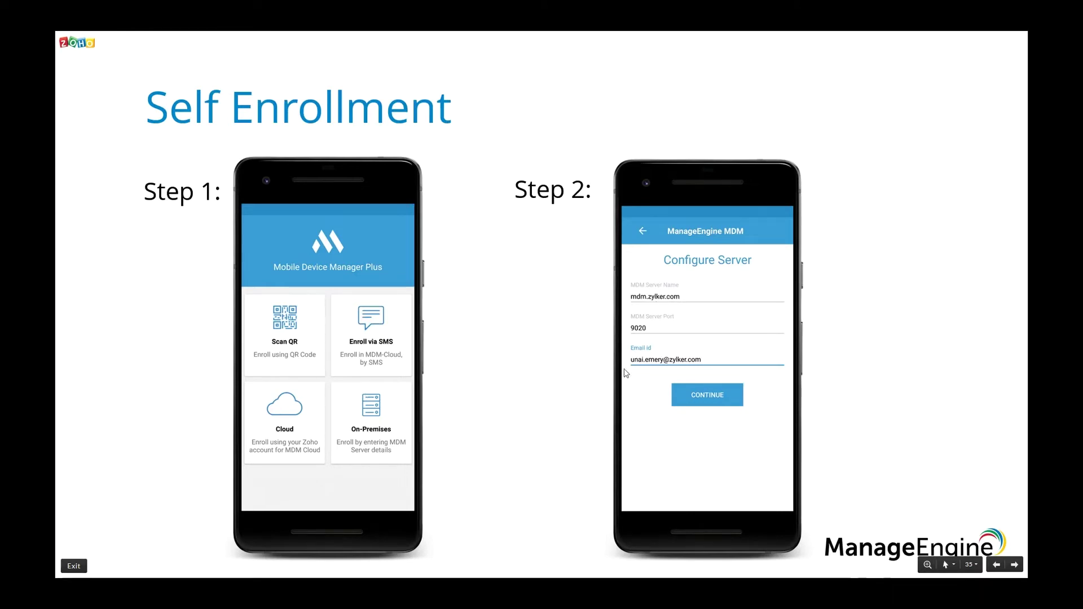
{"action": "key", "text": "Right"}
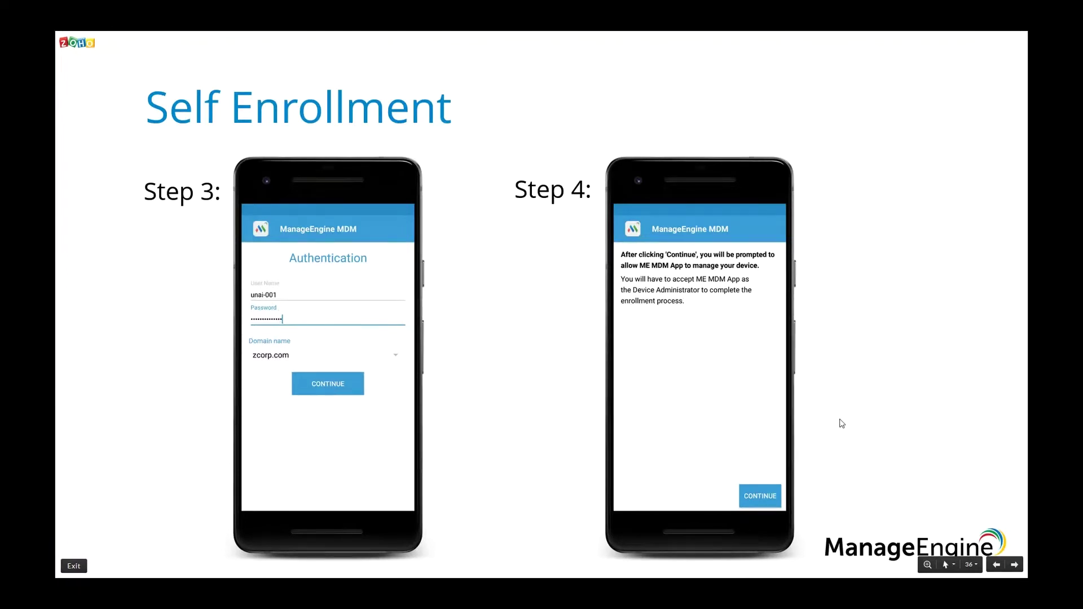
{"action": "key", "text": "Right"}
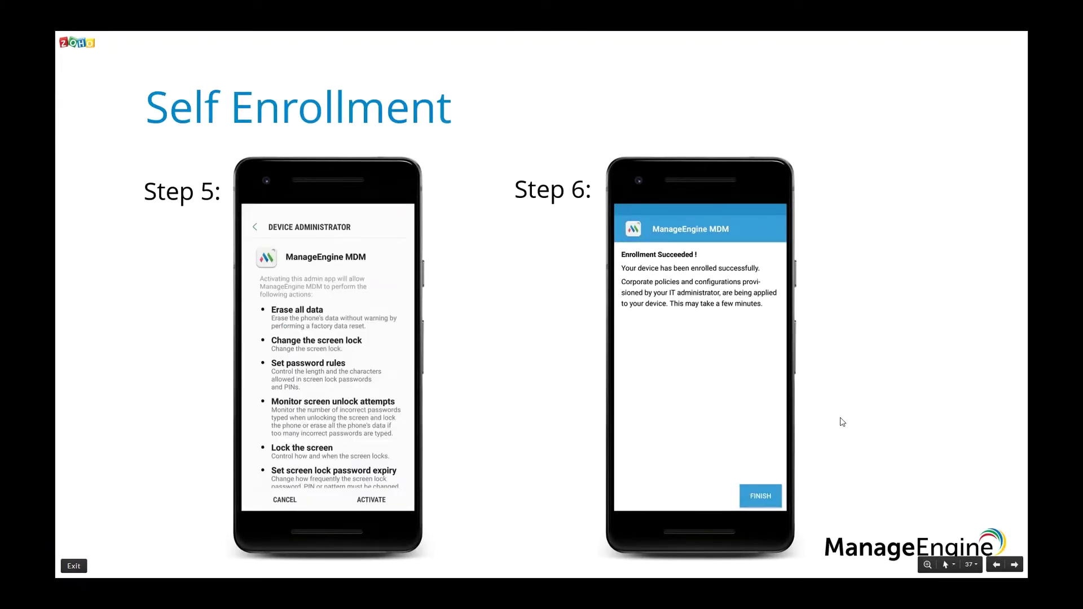
{"action": "key", "text": "Right"}
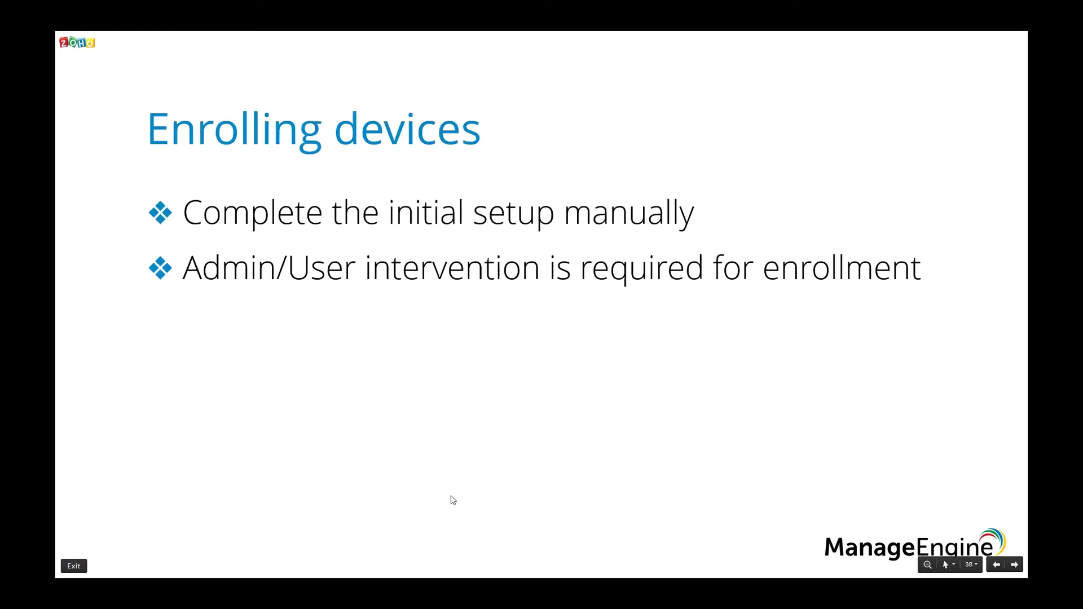
Switch from the slides to the Mobile Device Manager Plus console and review the platform choices for enrolling a device in the managed devices list
{"action": "key", "text": "alt+Tab"}
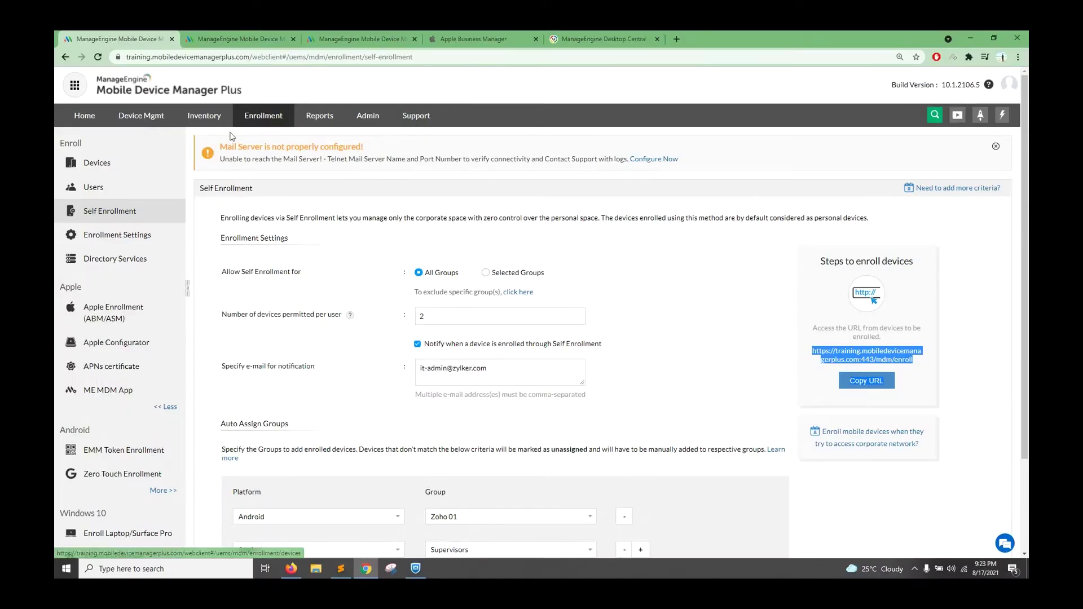
{"action": "left_click", "coordinate": [98, 165]}
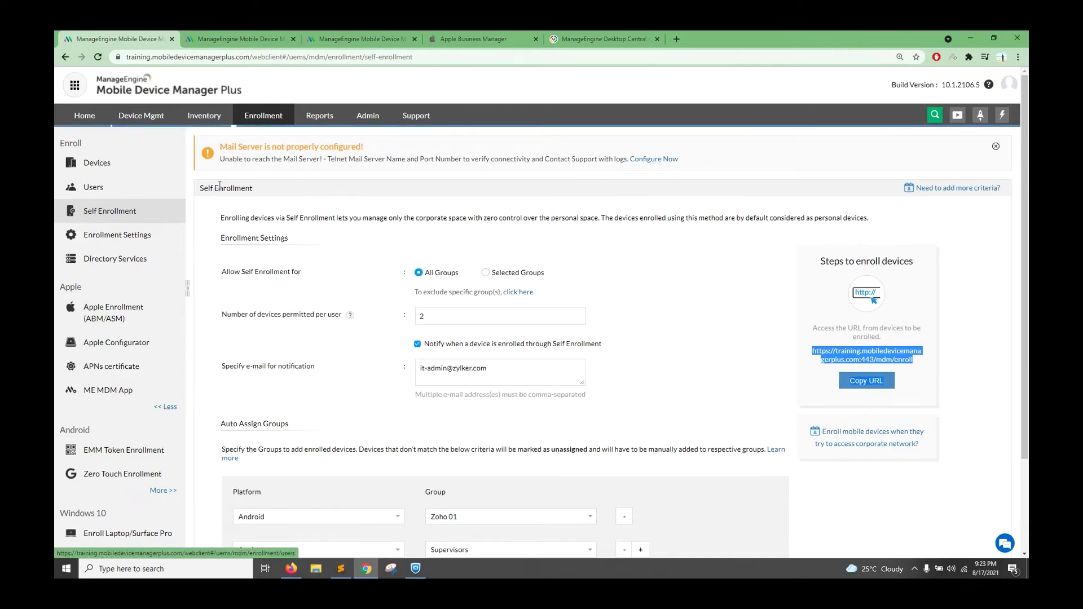
{"action": "left_click", "coordinate": [233, 244]}
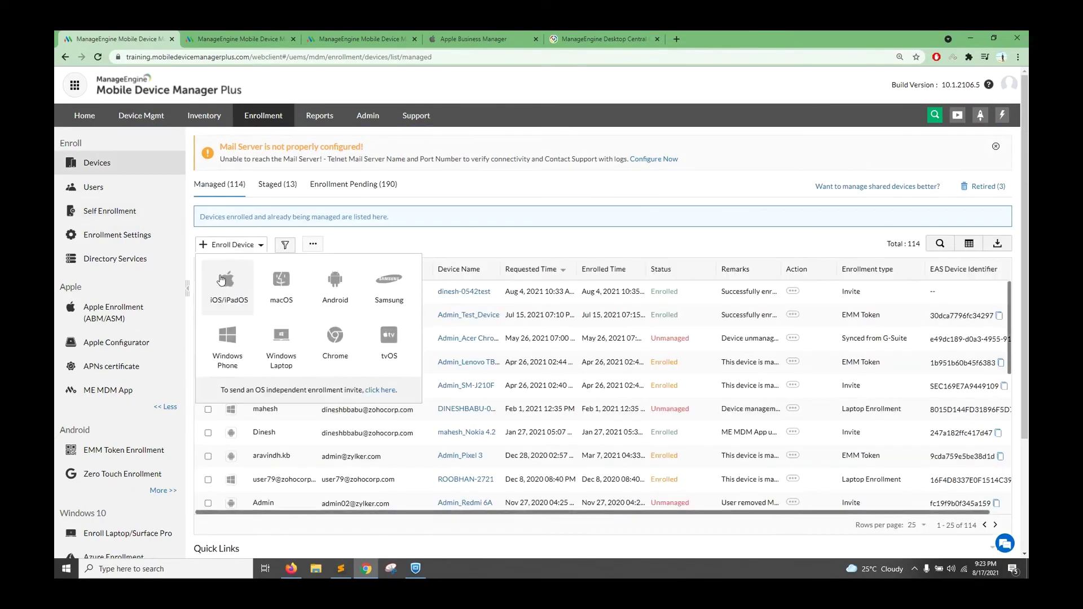
{"action": "left_click", "coordinate": [394, 248]}
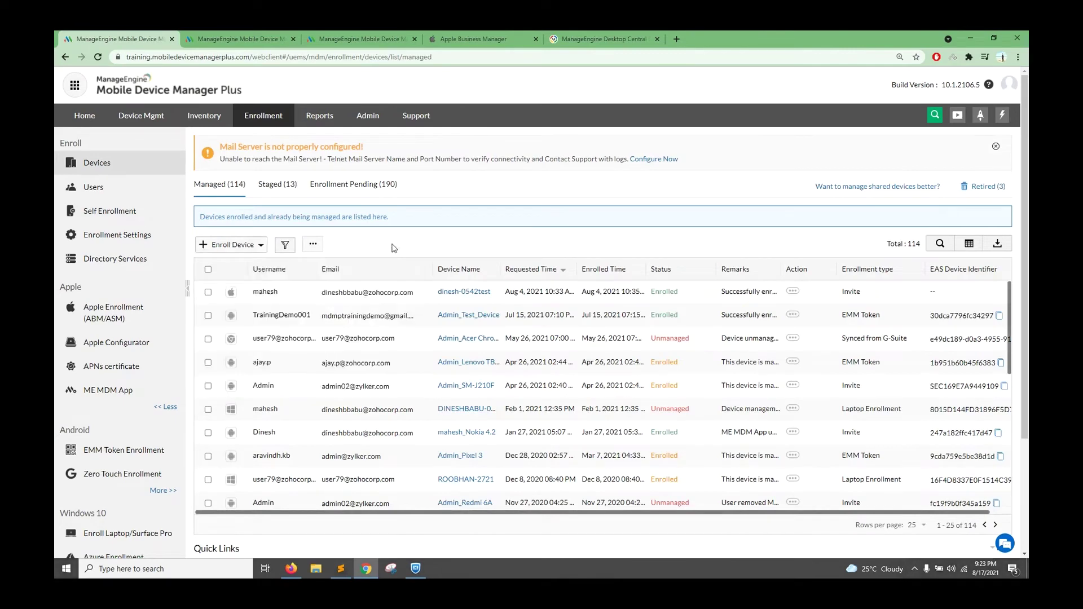
Open the self-enrollment settings, point out the All Groups option, and return to the Enrolling devices slide
{"action": "left_click", "coordinate": [107, 212]}
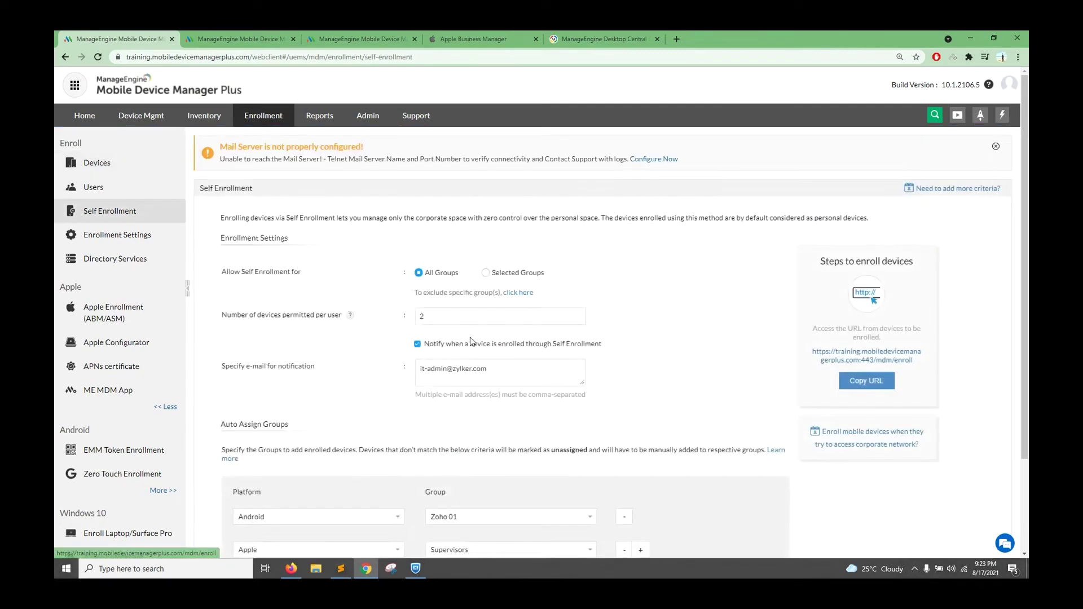
{"action": "double_click", "coordinate": [459, 275]}
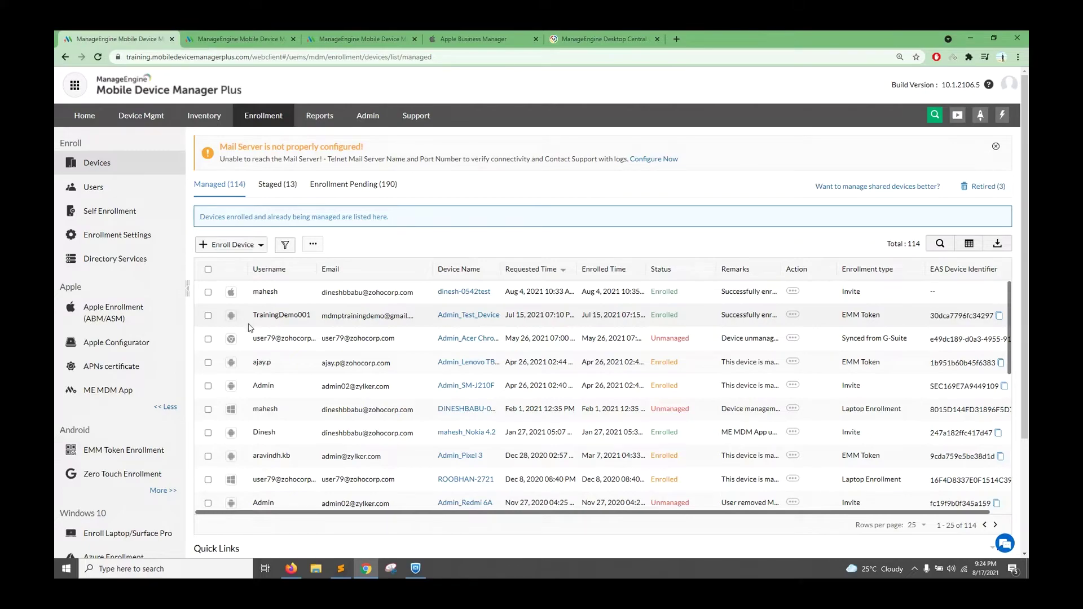
{"action": "left_click", "coordinate": [291, 568]}
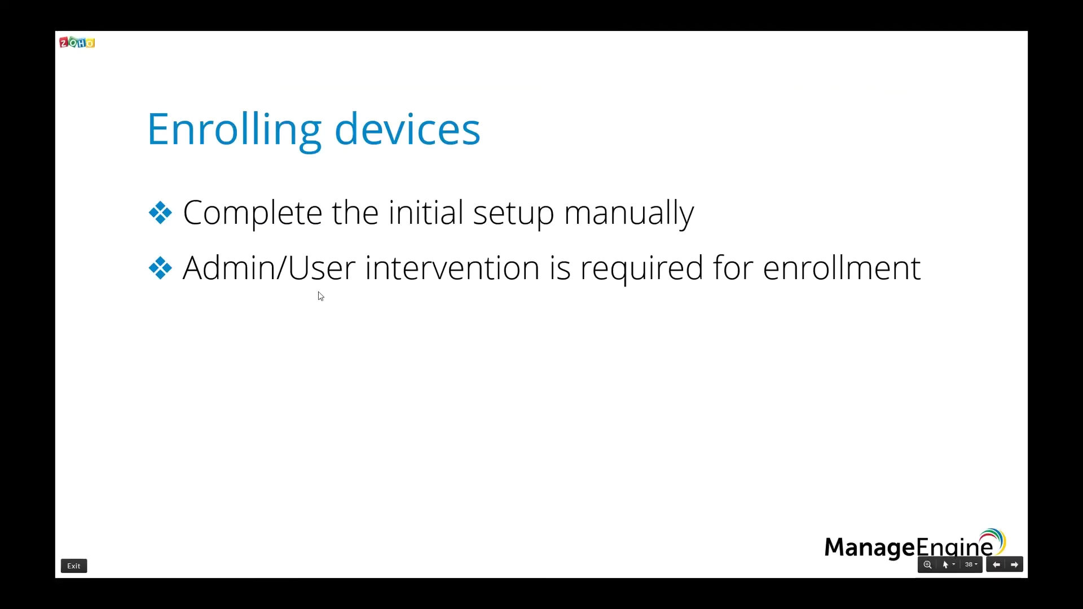
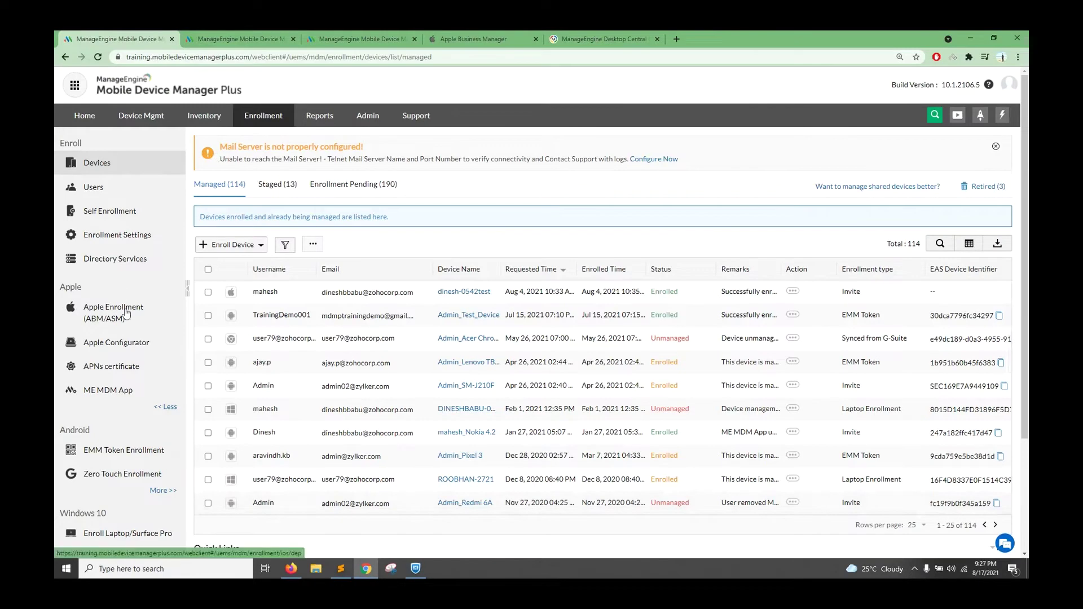
Open Apple Enrollment (ABM/ASM), view its list of servers alongside the Apple Business Manager sign-in page, and return to its device list
{"action": "left_click", "coordinate": [127, 313]}
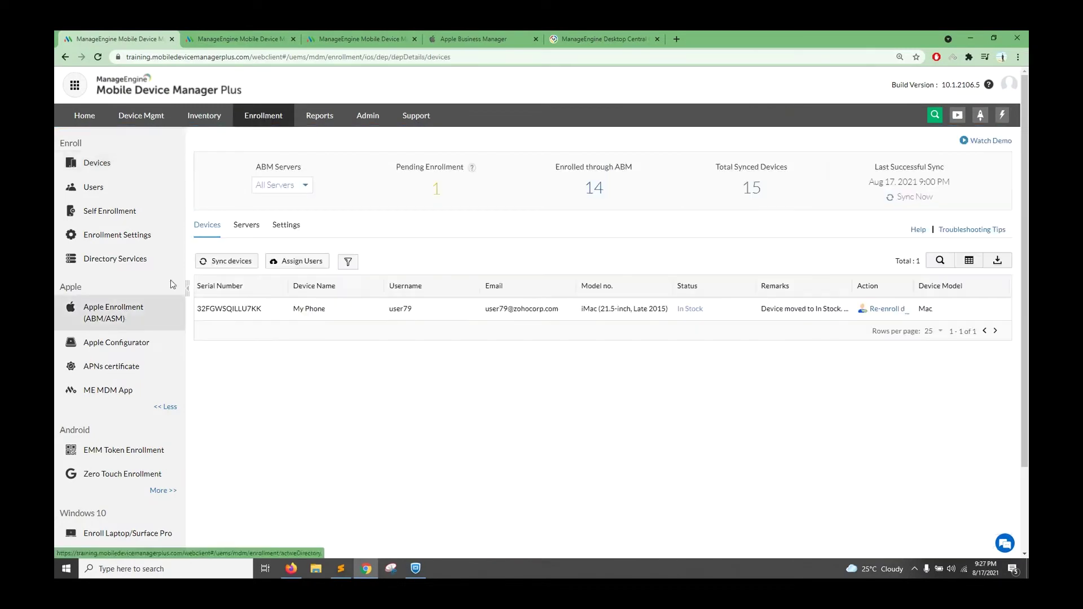
{"action": "left_click", "coordinate": [251, 226]}
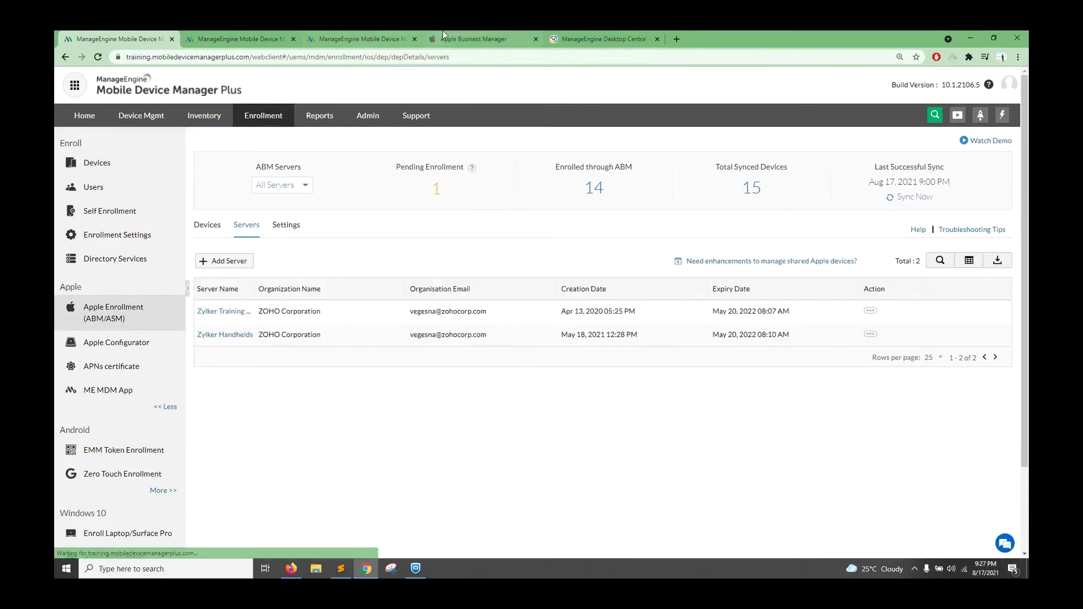
{"action": "left_click", "coordinate": [473, 39]}
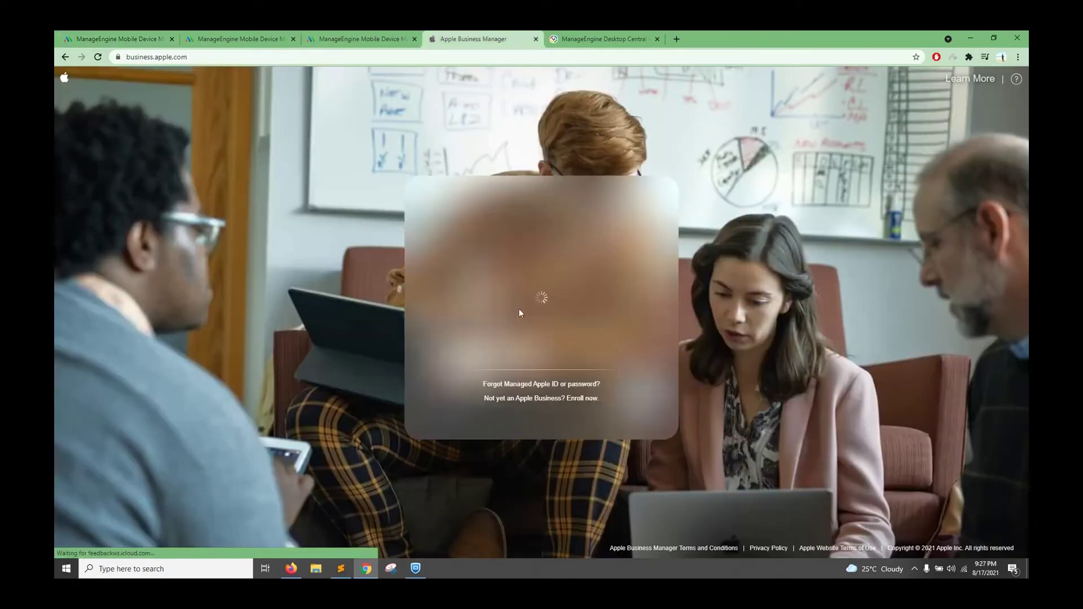
{"action": "left_click", "coordinate": [197, 34]}
{"action": "left_click", "coordinate": [133, 36]}
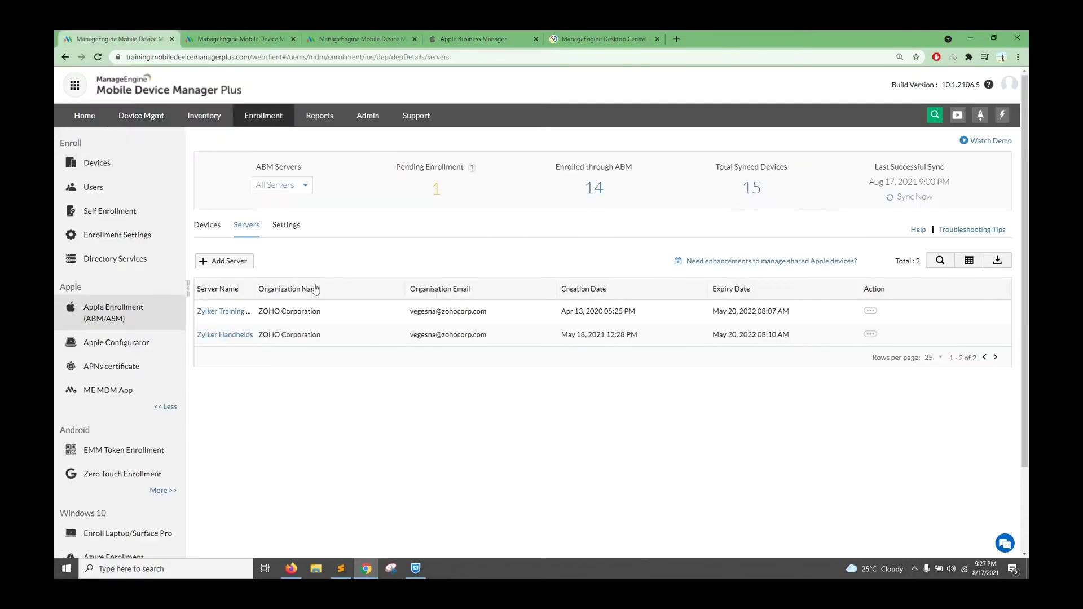
{"action": "left_click", "coordinate": [210, 232]}
{"action": "key", "text": "alt+Tab"}
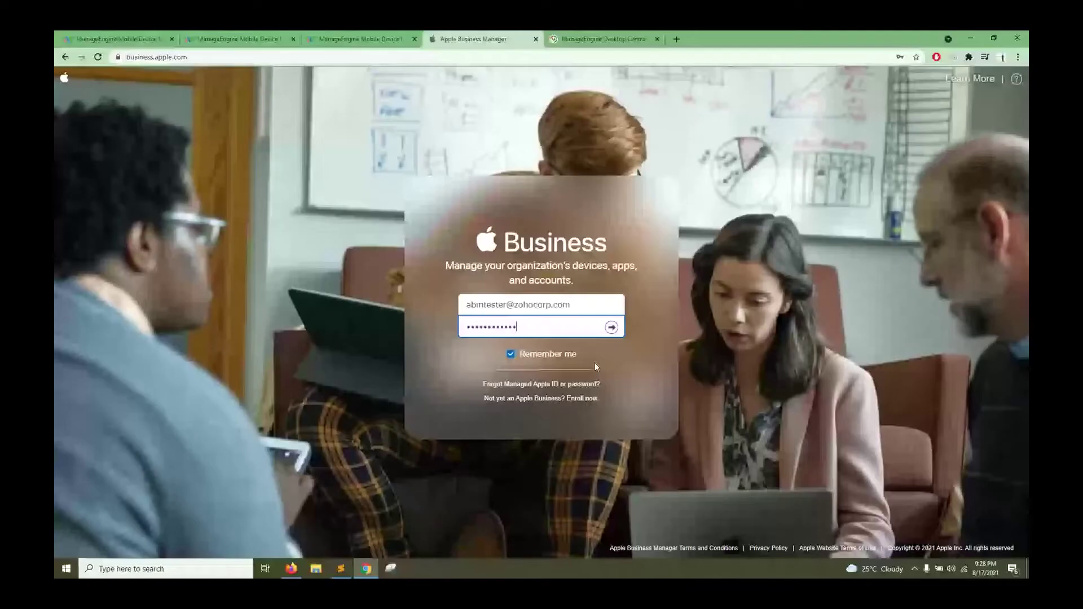
Sign in to Apple Business Manager with the account's Apple ID and password, and return to its browser tab while it loads
{"action": "key", "text": "Return"}
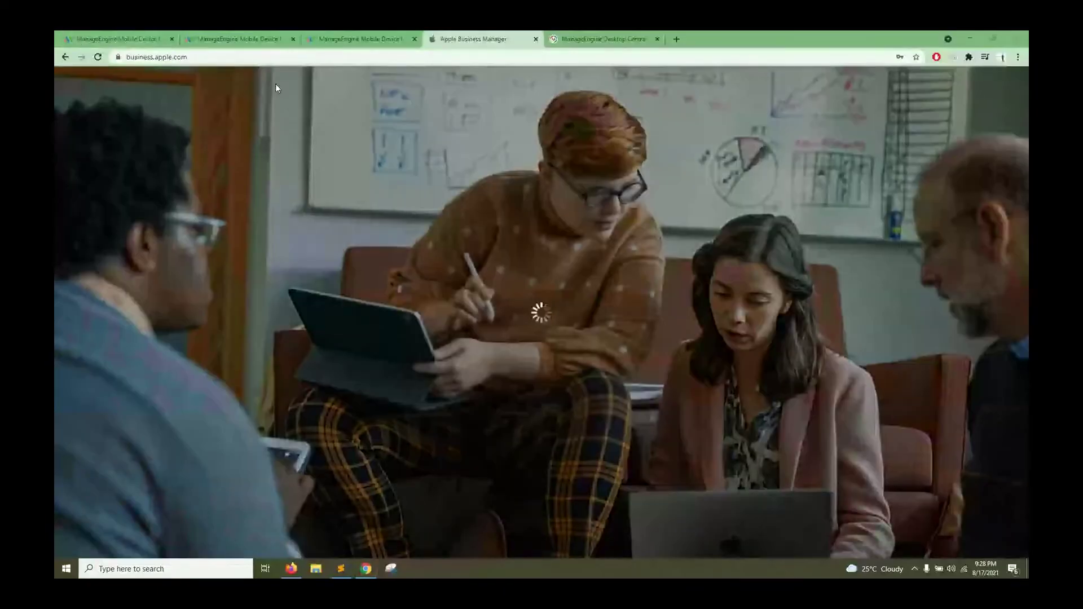
{"action": "left_click", "coordinate": [116, 38]}
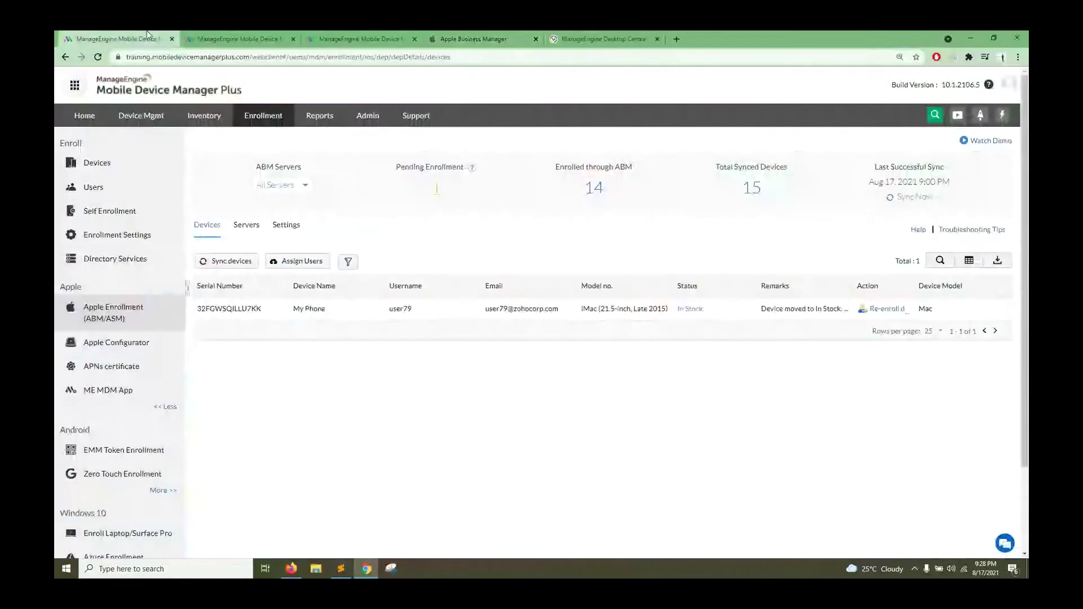
{"action": "left_click", "coordinate": [474, 39]}
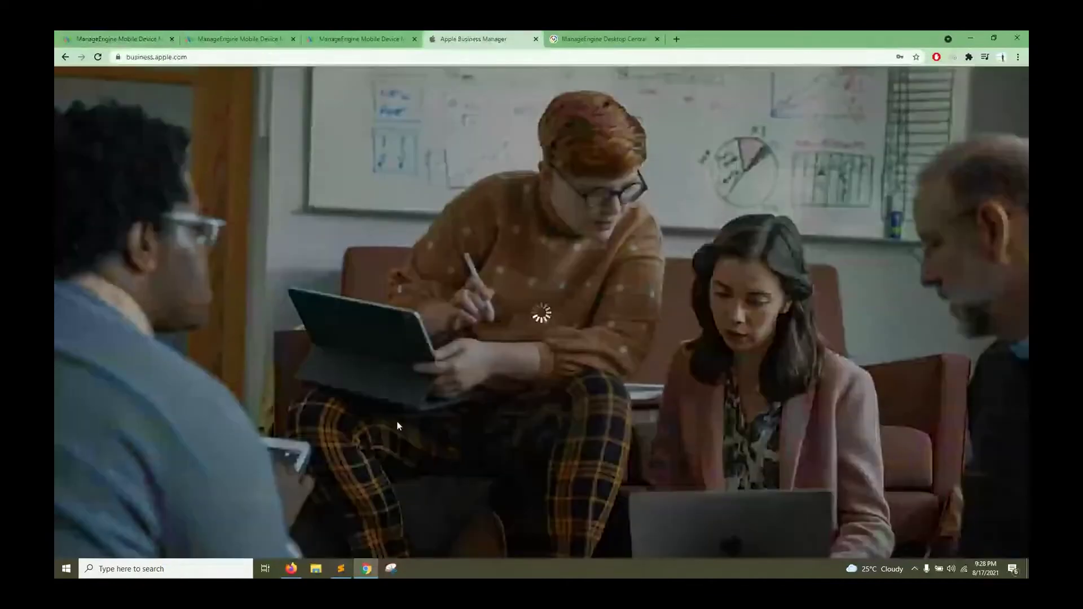
Switch to the Device Onboarding & Provisioning presentation in Firefox and play it from the Add Server slide about generating a server token
{"action": "left_click", "coordinate": [291, 568]}
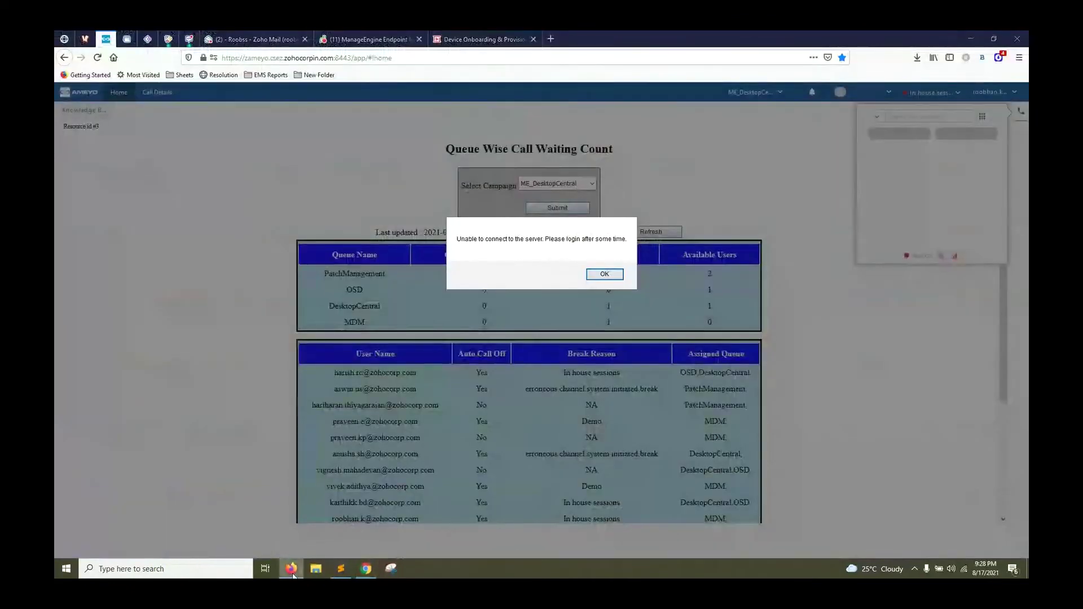
{"action": "left_click", "coordinate": [366, 568]}
{"action": "left_click", "coordinate": [291, 568]}
{"action": "left_click", "coordinate": [485, 38]}
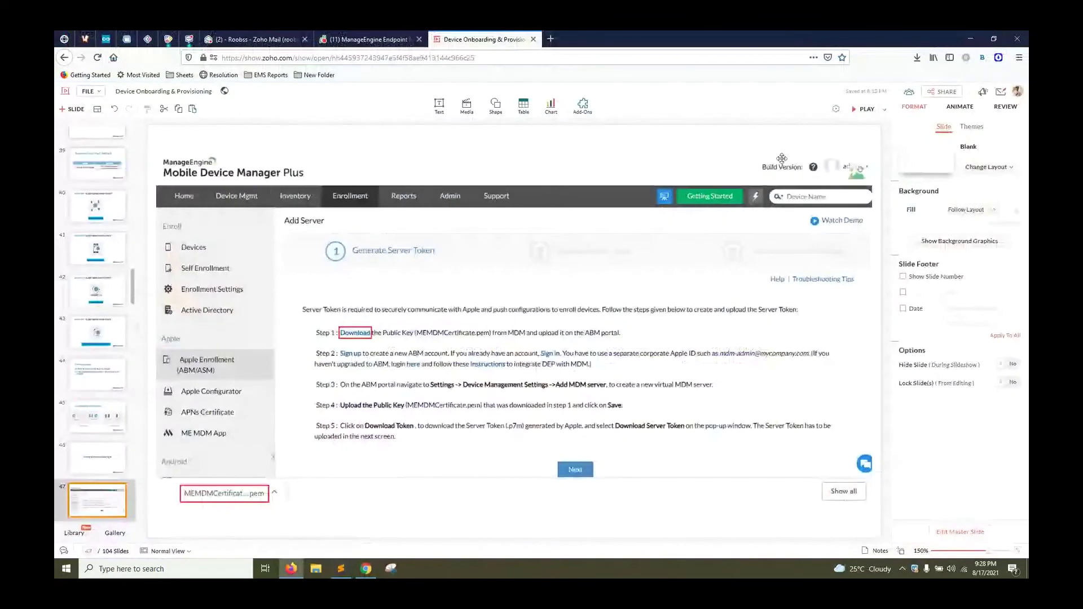
{"action": "left_click", "coordinate": [862, 109]}
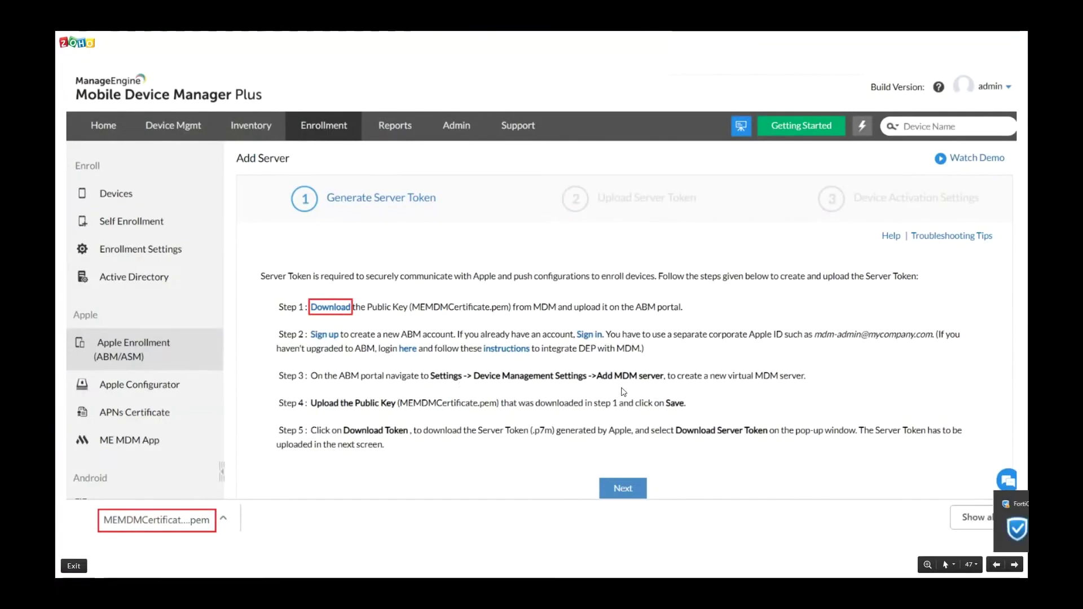
Switch to Apple Business Manager, open the Device Management Settings and start adding an MDM server
{"action": "key", "text": "alt+Tab"}
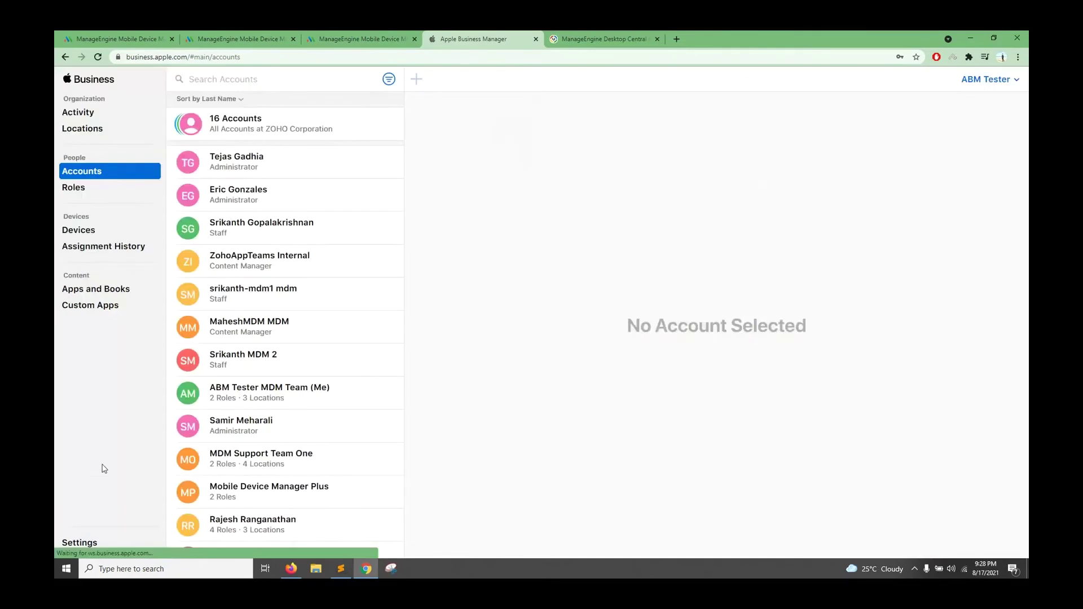
{"action": "left_click", "coordinate": [80, 542]}
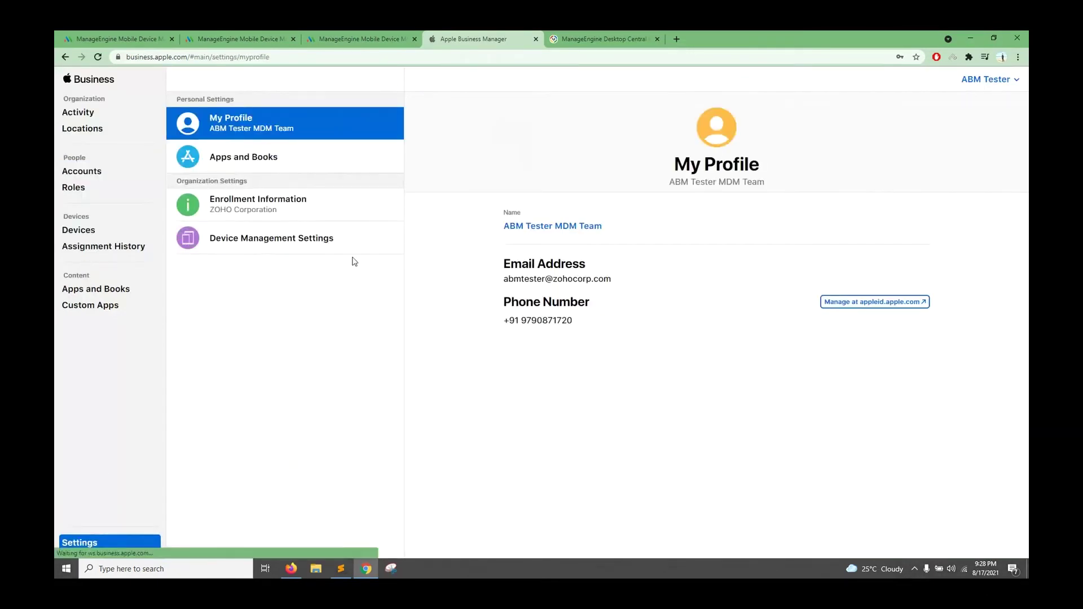
{"action": "left_click", "coordinate": [307, 238]}
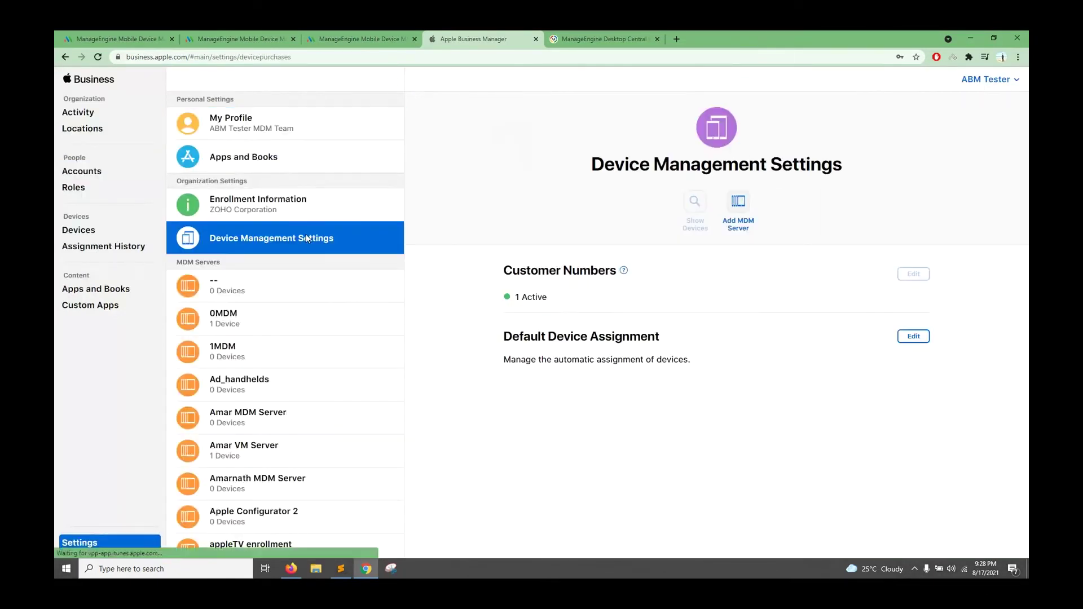
{"action": "left_click", "coordinate": [737, 213]}
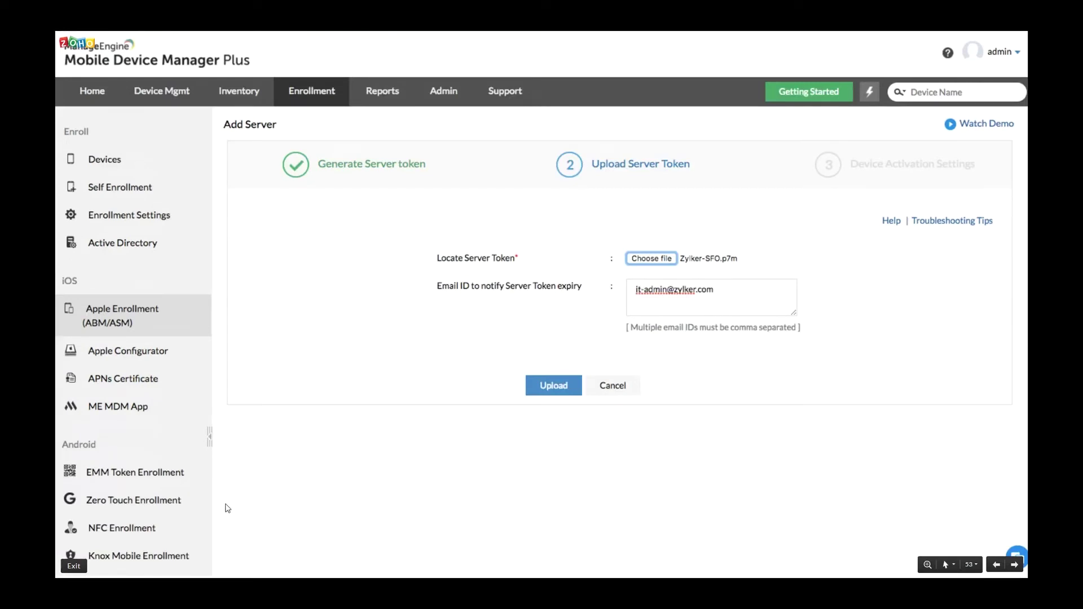
Go through the slides from the server token upload to the two iPhone configuration steps for Apple Business Manager
{"action": "key", "text": "alt+Tab"}
{"action": "left_click", "coordinate": [705, 412]}
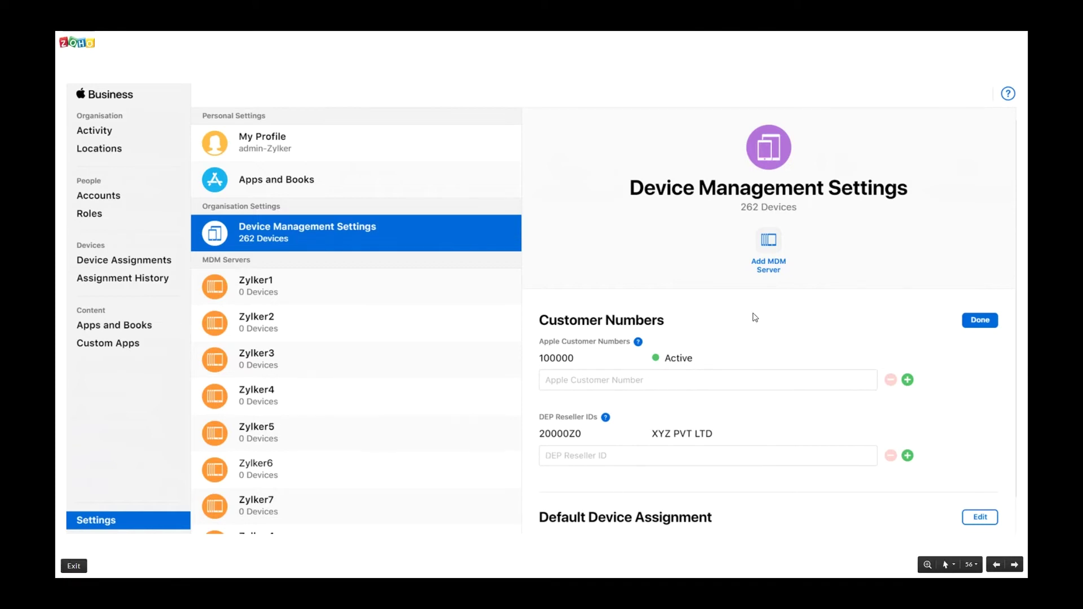
{"action": "key", "text": "Right"}
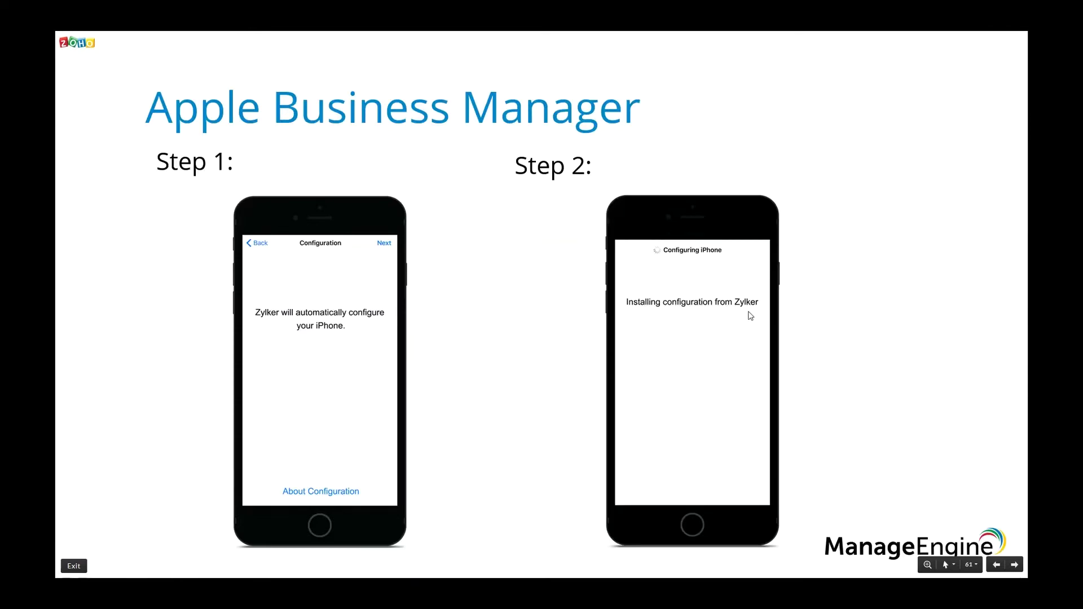
Switch to Apple Business Manager, open the organization's device list and select the three iPads assigned to MDM webinar Training
{"action": "key", "text": "alt+Tab"}
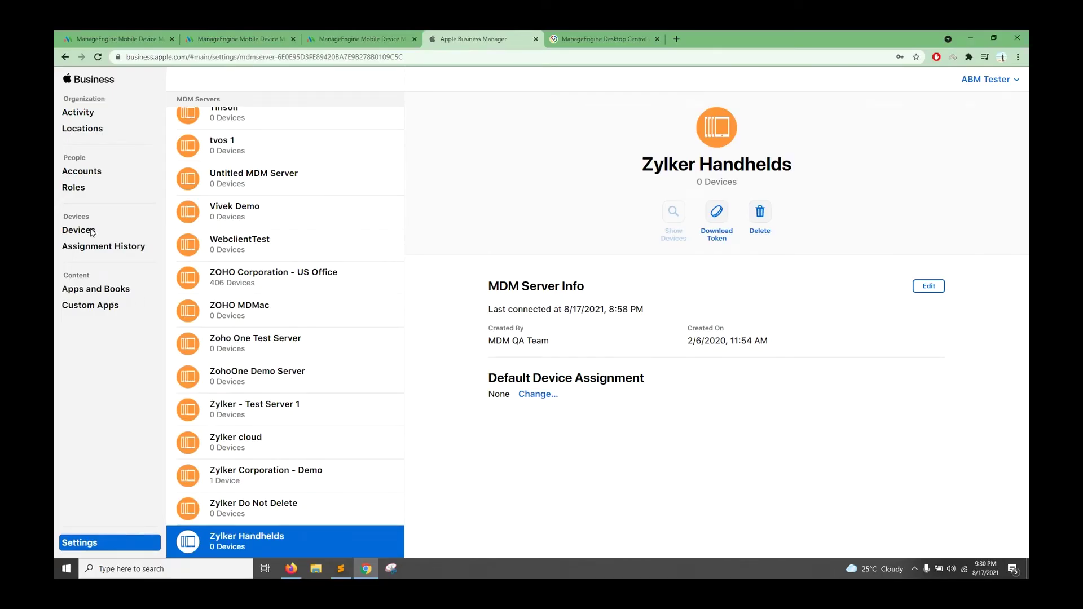
{"action": "left_click", "coordinate": [92, 232]}
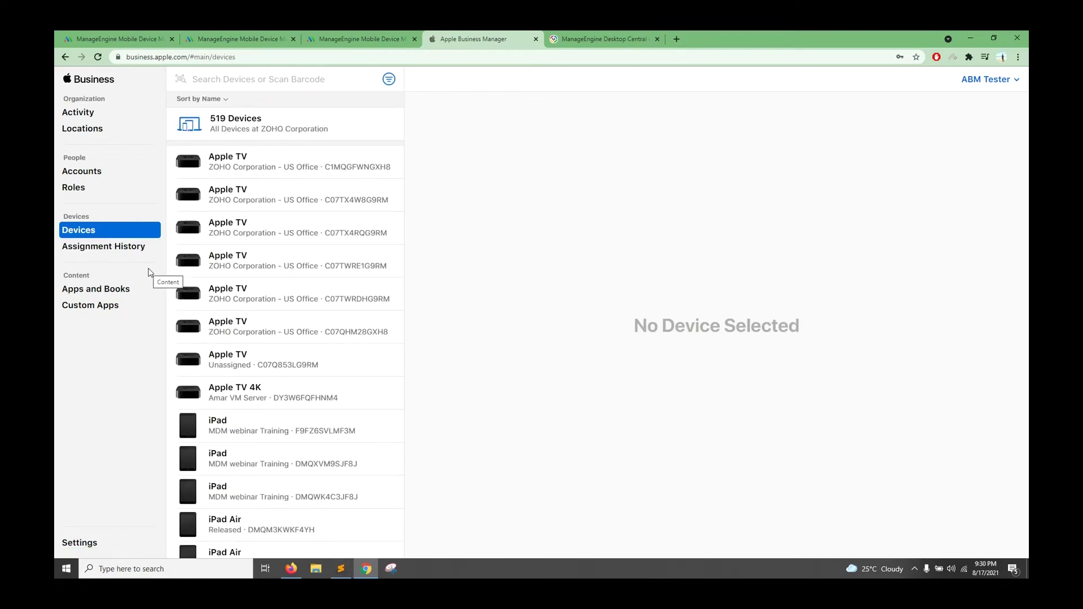
{"action": "left_click", "coordinate": [228, 298]}
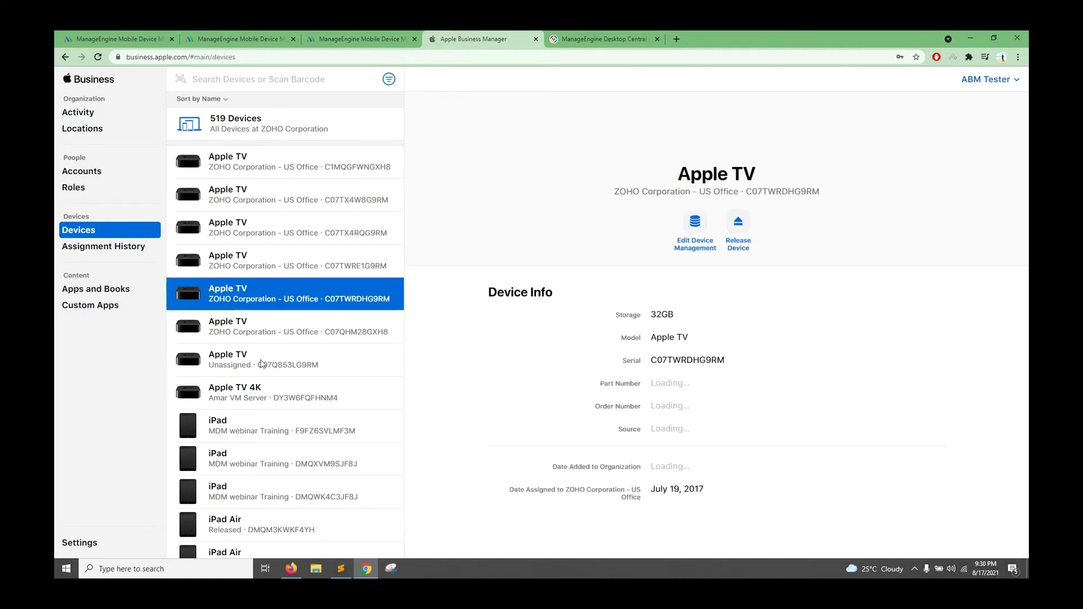
{"action": "left_click", "coordinate": [255, 423]}
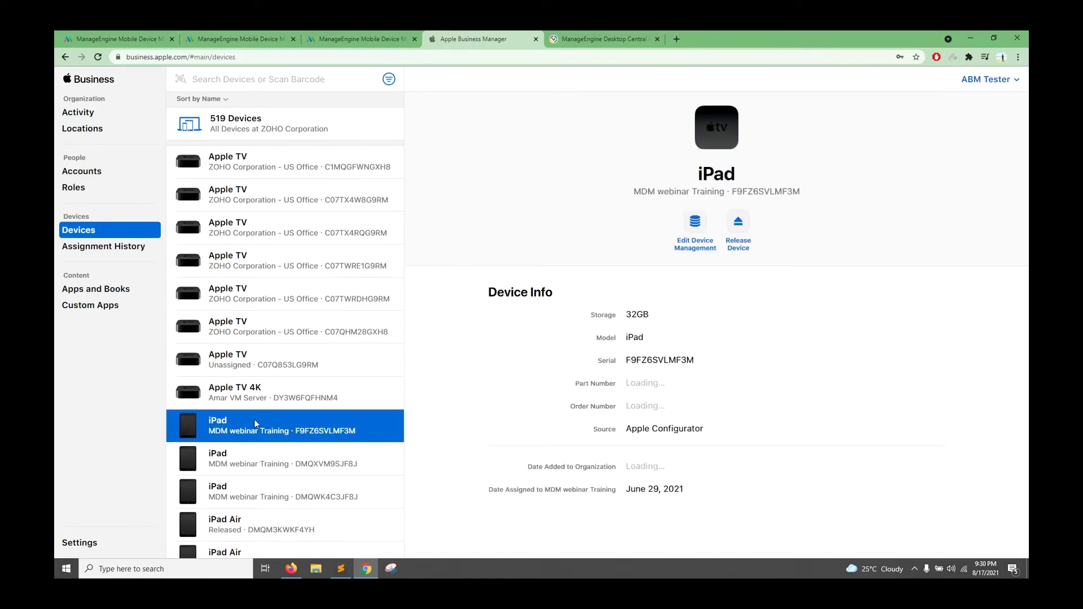
{"action": "left_click", "coordinate": [256, 454], "text": "ctrl"}
{"action": "left_click", "coordinate": [253, 486], "text": "ctrl"}
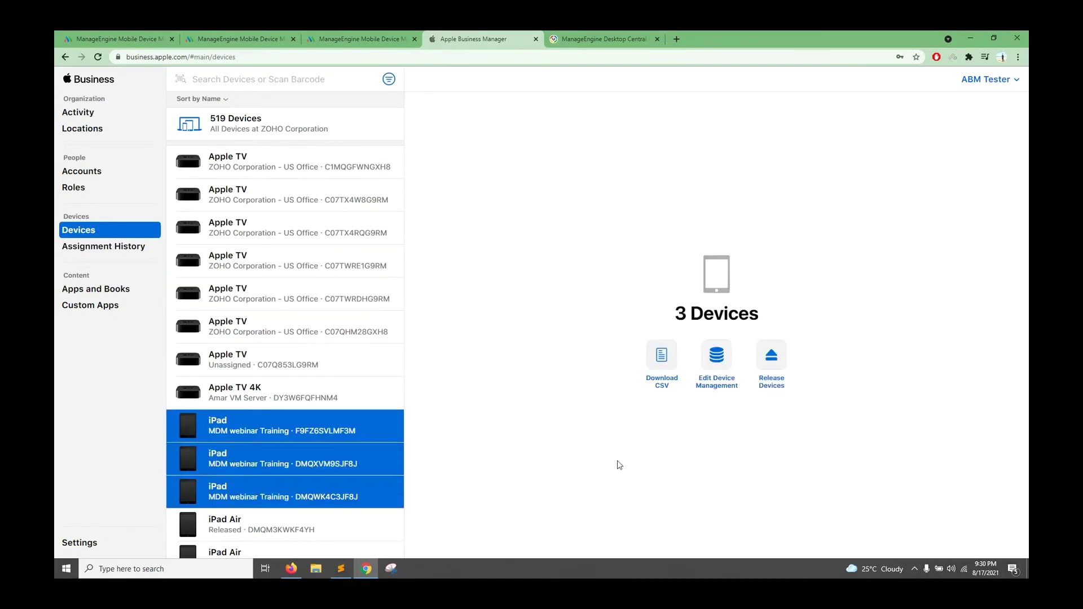
Demonstrate reassigning the three selected iPads to a different MDM server, and cancel the change
{"action": "left_click", "coordinate": [721, 362]}
{"action": "left_click", "coordinate": [570, 354]}
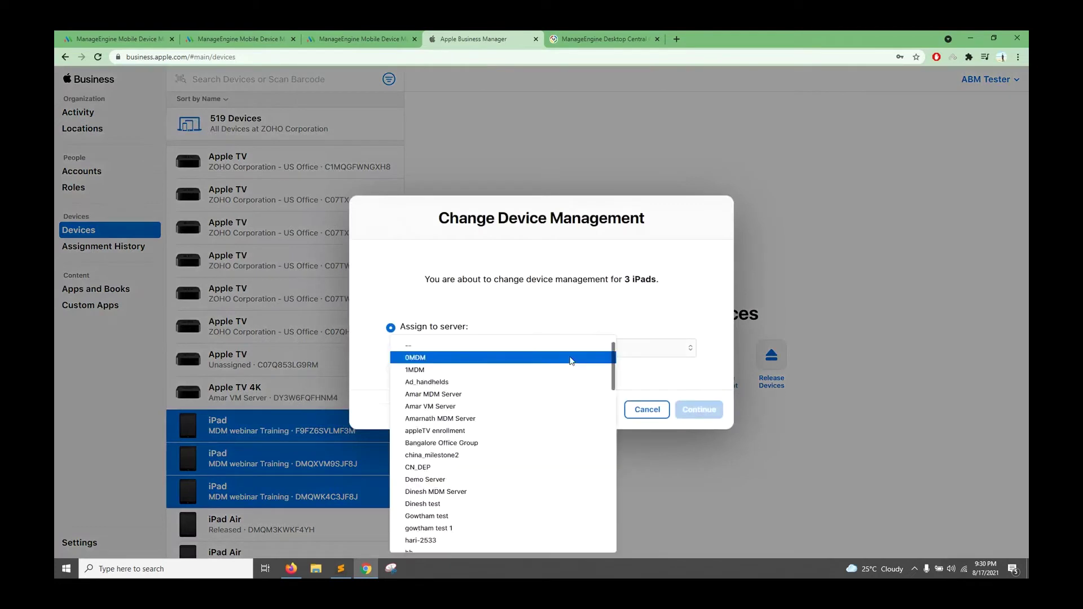
{"action": "left_click", "coordinate": [483, 420]}
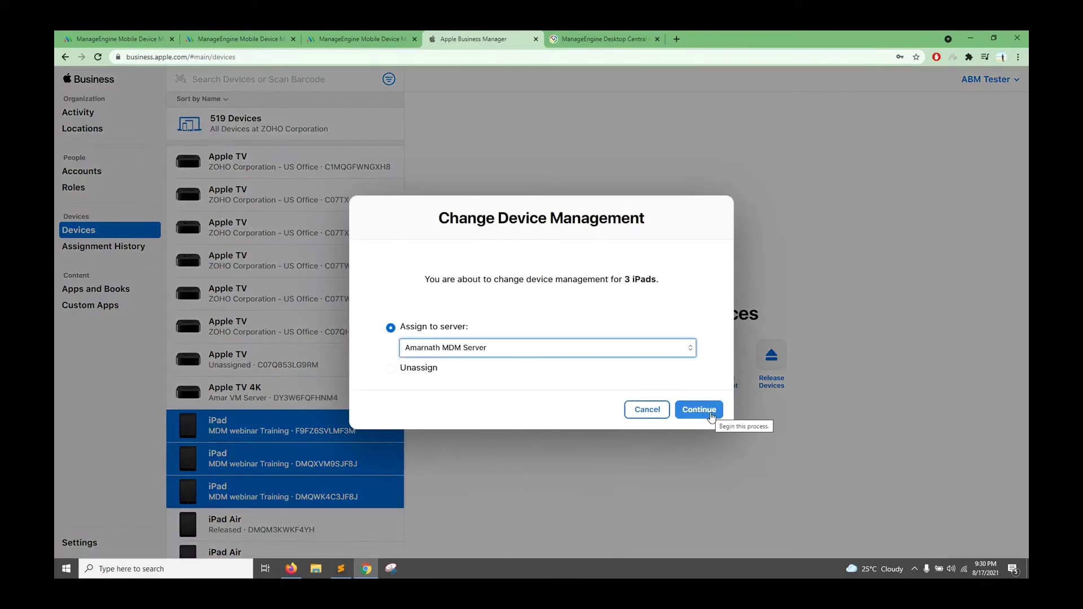
{"action": "left_click", "coordinate": [648, 411]}
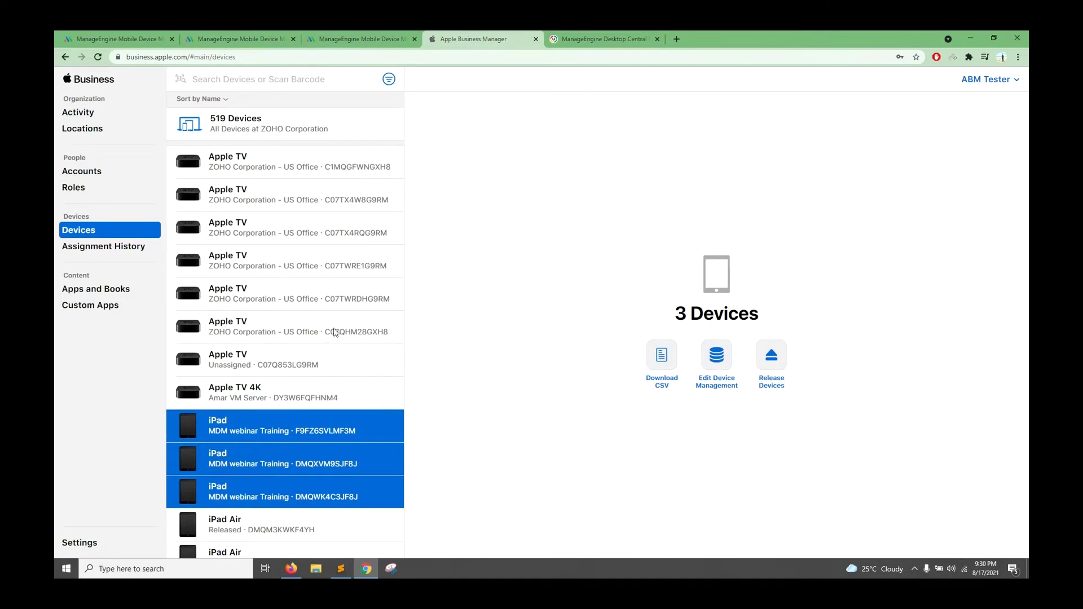
Demonstrate unassigning the three selected iPads from their MDM server, and cancel the change
{"action": "left_click", "coordinate": [709, 367]}
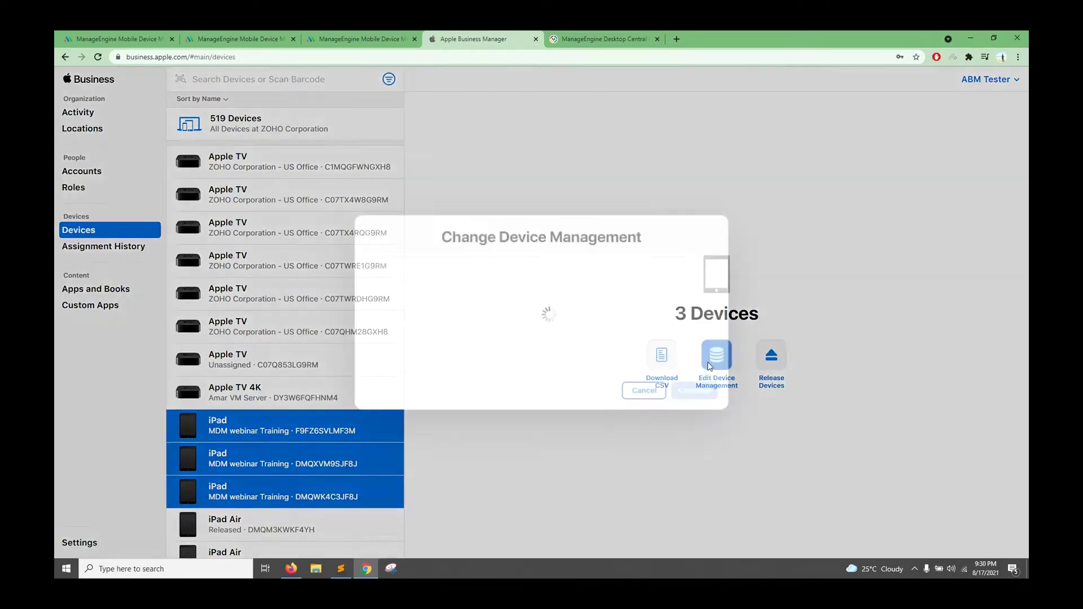
{"action": "left_click", "coordinate": [395, 370]}
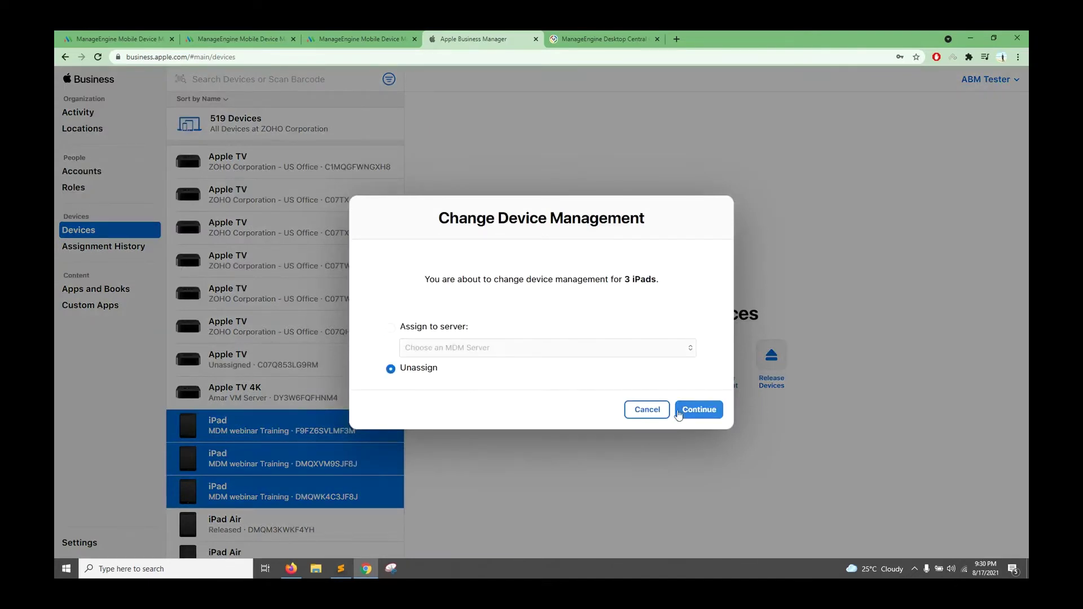
{"action": "left_click", "coordinate": [647, 410]}
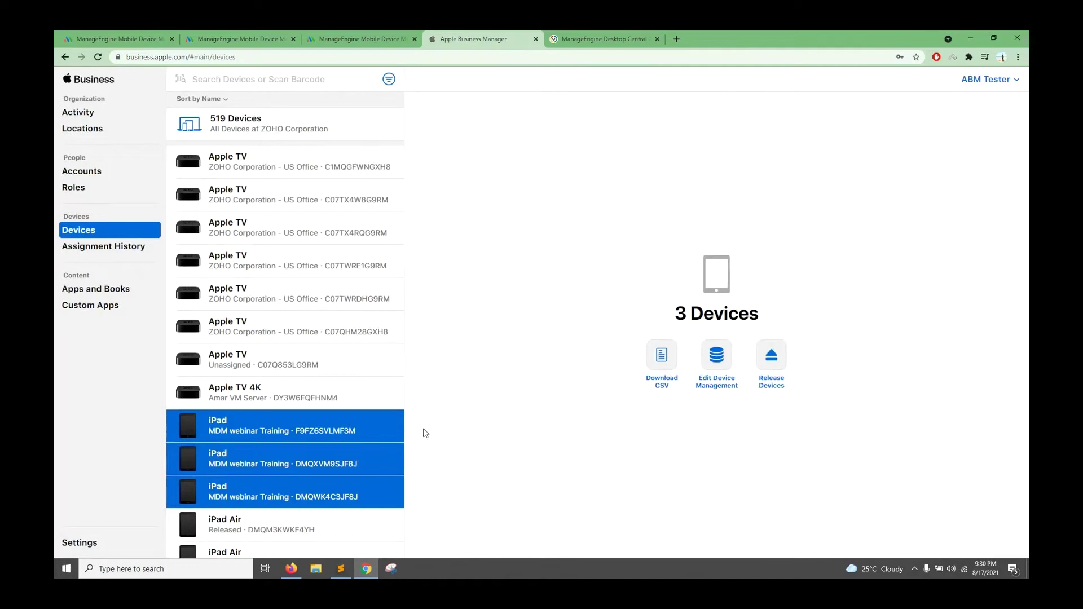
Look at the iPhone configuration slide alongside the Apple Business Manager device list and the ABM device list in Mobile Device Manager Plus
{"action": "left_click", "coordinate": [291, 568]}
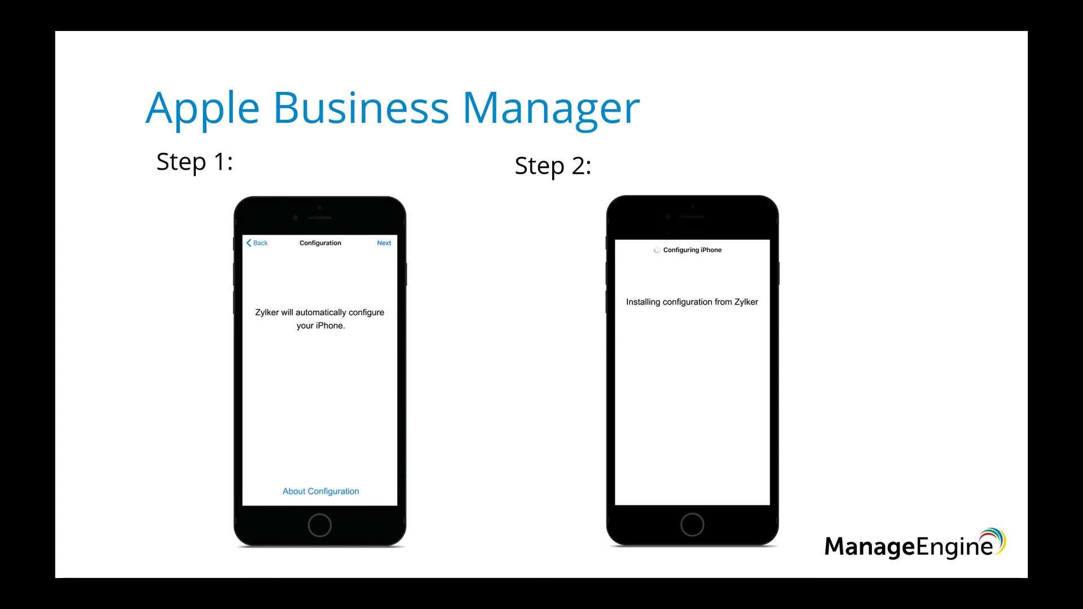
{"action": "key", "text": "alt+Tab"}
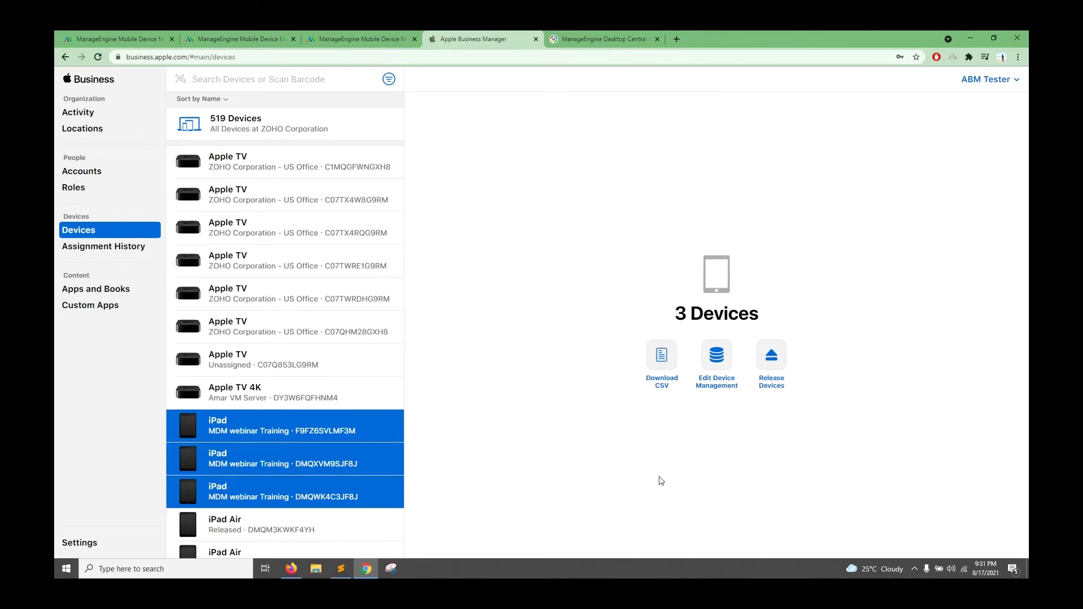
{"action": "key", "text": "alt+Tab"}
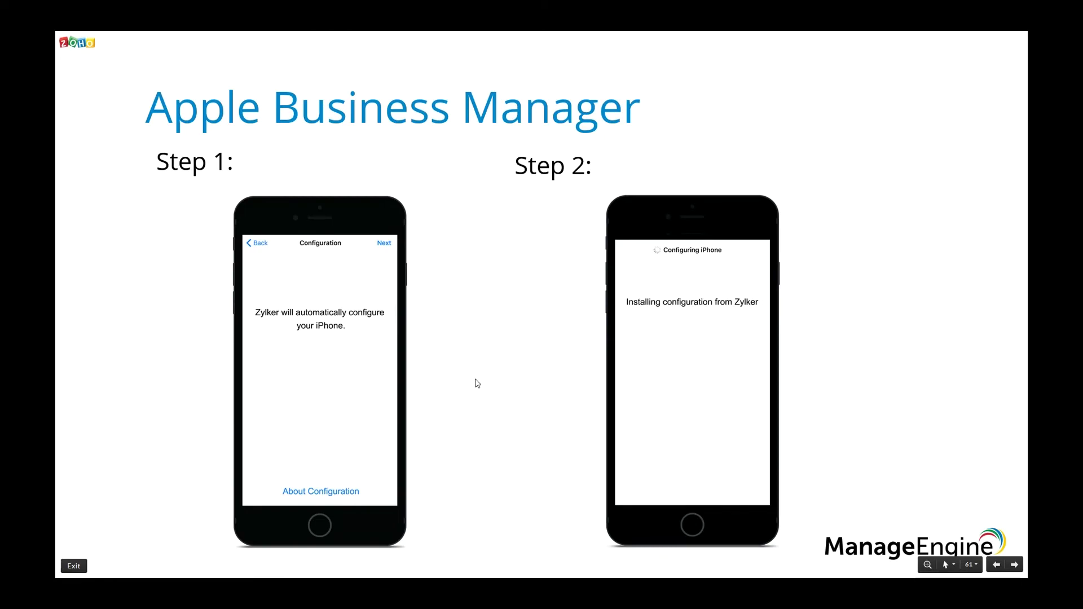
{"action": "key", "text": "alt+Tab"}
{"action": "left_click", "coordinate": [176, 36]}
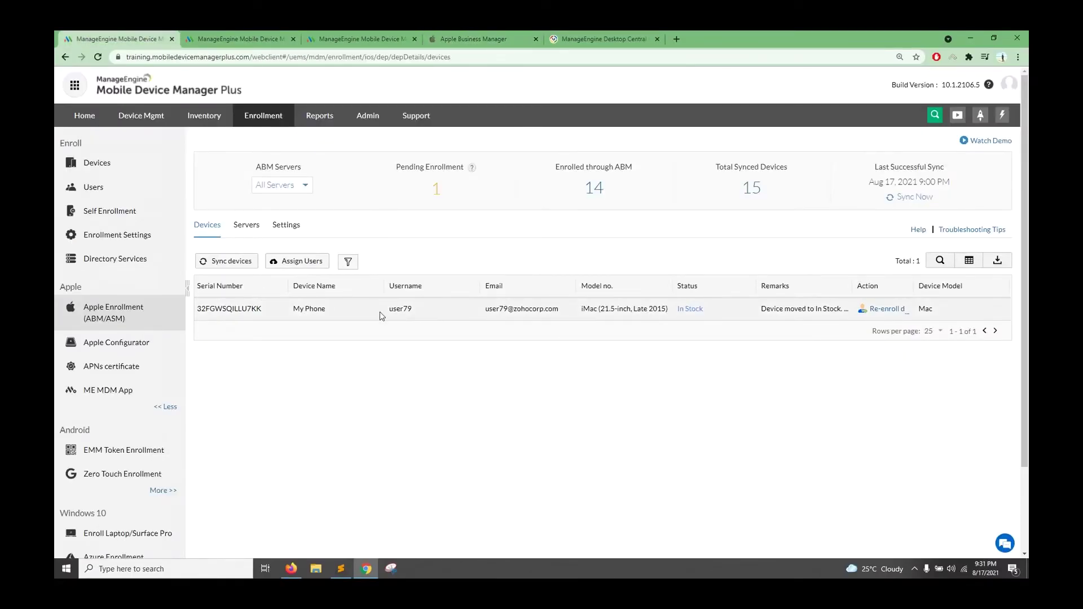
{"action": "left_click", "coordinate": [451, 34]}
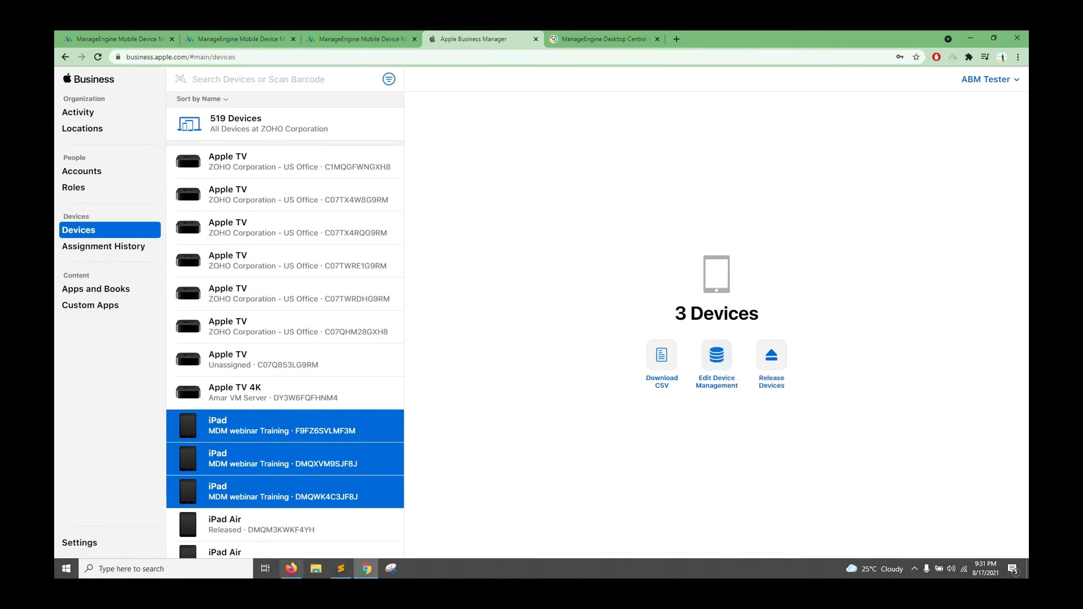
Switch to the slides and advance through Apple Business Manager Step 3 and into the Zero Touch Enrollment section
{"action": "left_click", "coordinate": [292, 568]}
{"action": "key", "text": "Right"}
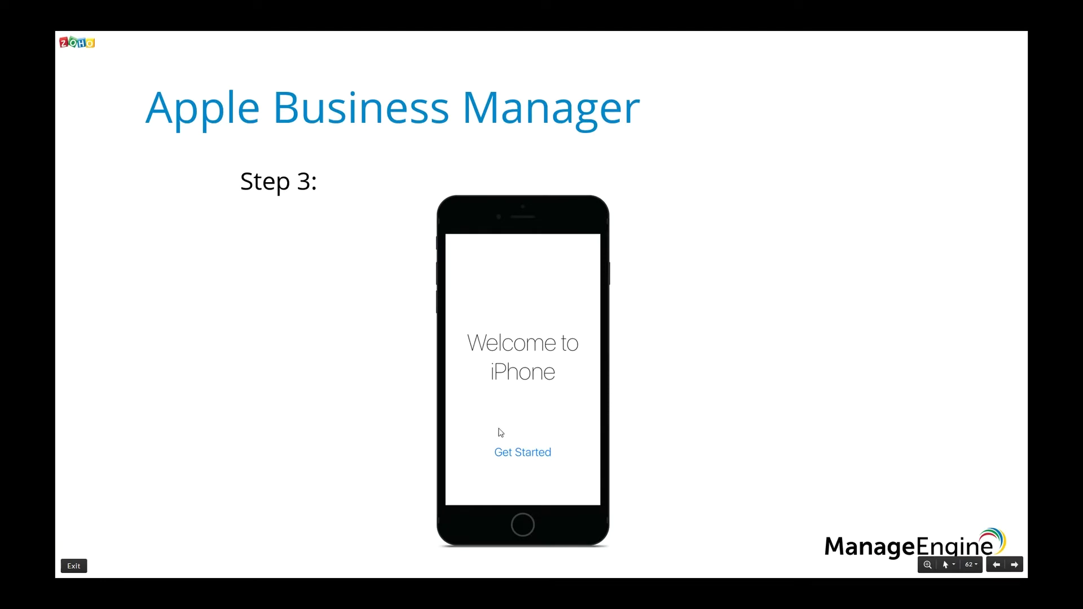
{"action": "key", "text": "Right"}
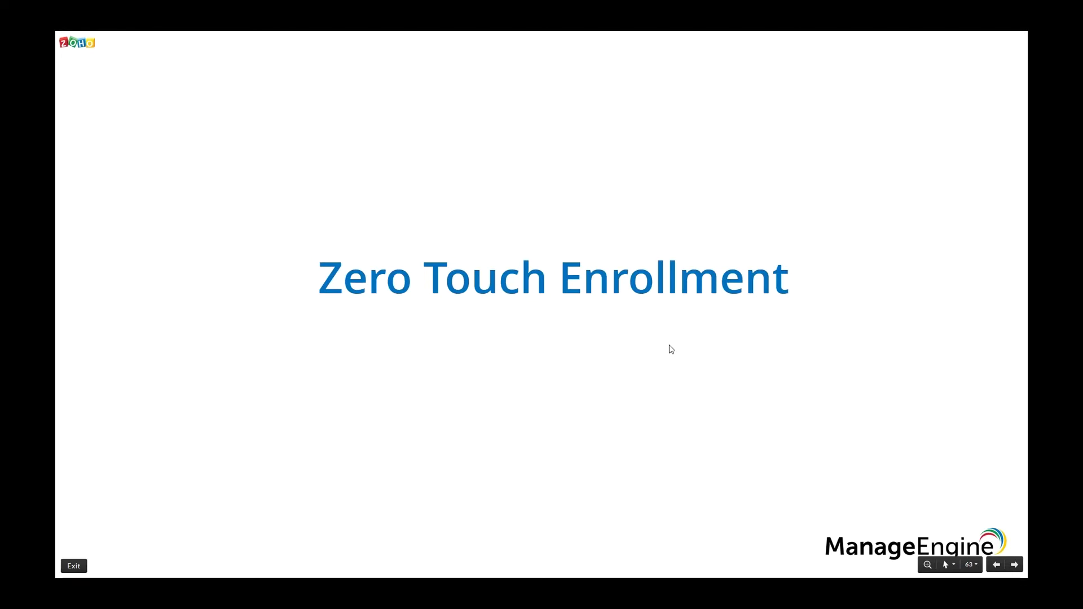
{"action": "key", "text": "Right"}
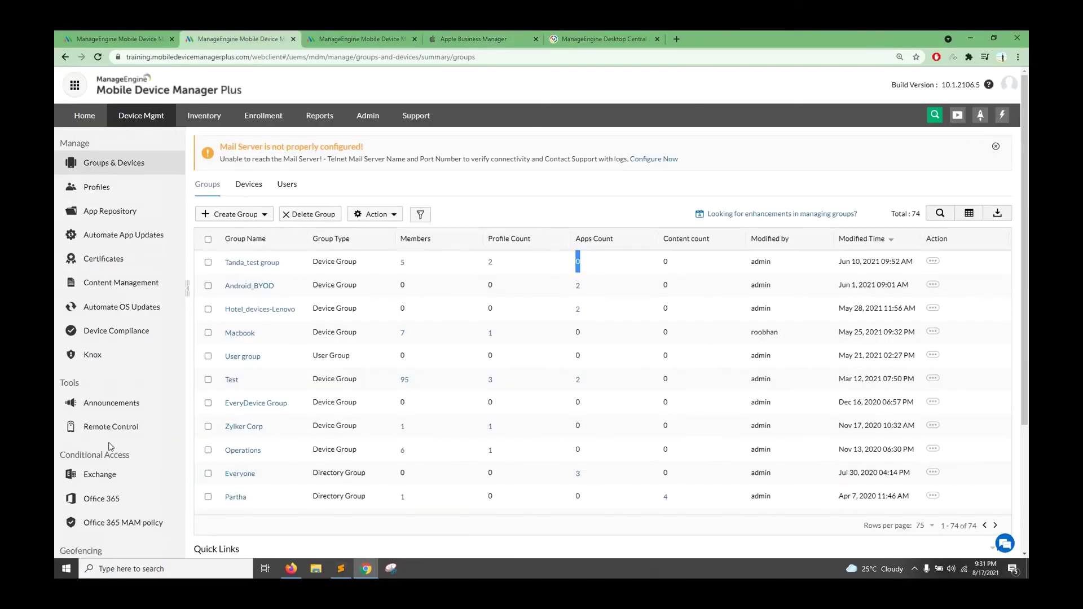
Switch to Mobile Device Manager Plus and open the Zero Touch Enrollment steps for Android
{"action": "left_click", "coordinate": [114, 40]}
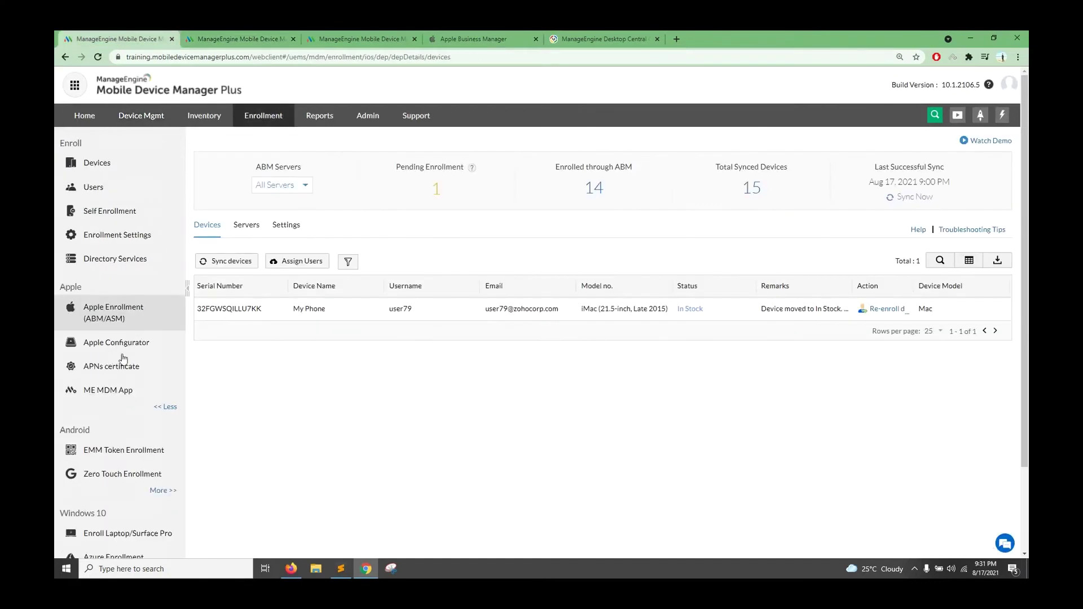
{"action": "left_click", "coordinate": [115, 478]}
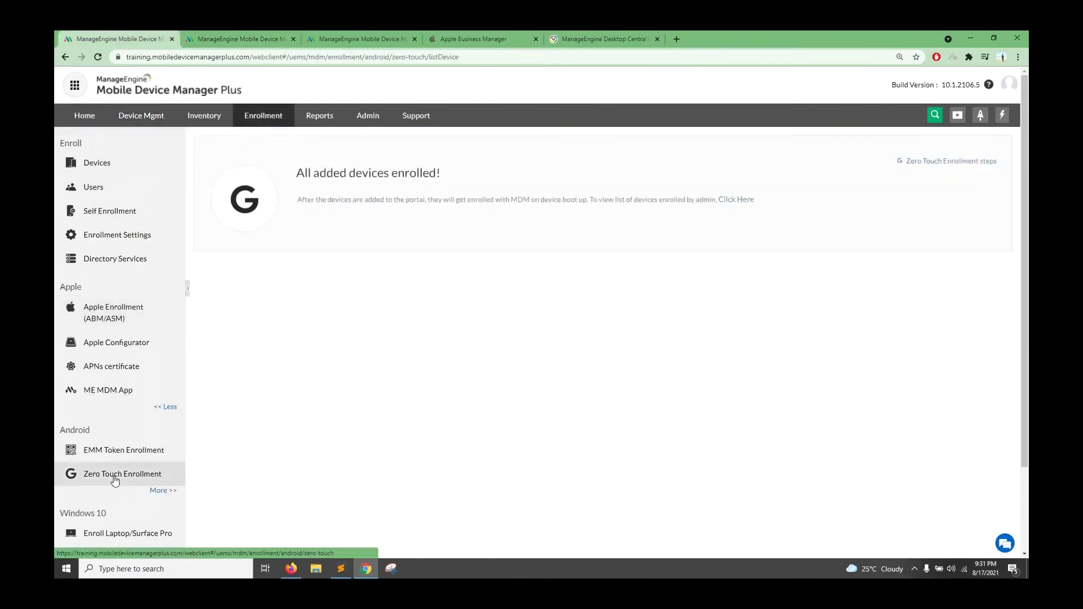
{"action": "left_click", "coordinate": [914, 166]}
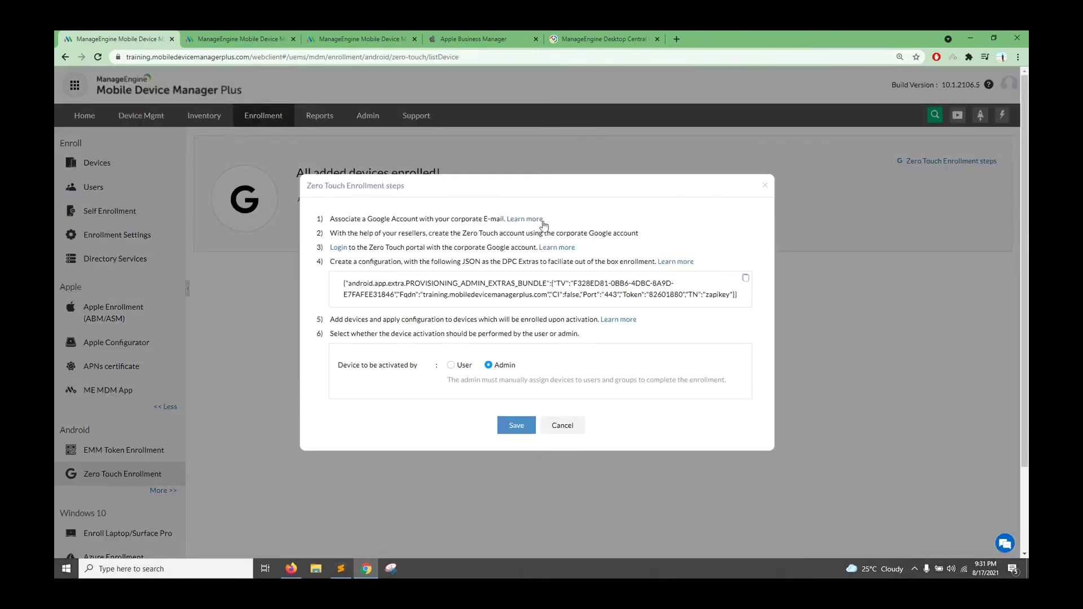
Examine the Zero Touch Enrollment steps covering the Google account, reseller-created account, portal login and JSON configuration
{"action": "left_click_drag", "start_coordinate": [576, 224], "coordinate": [332, 220]}
{"action": "left_click", "coordinate": [582, 221]}
{"action": "left_click_drag", "start_coordinate": [442, 233], "coordinate": [545, 235]}
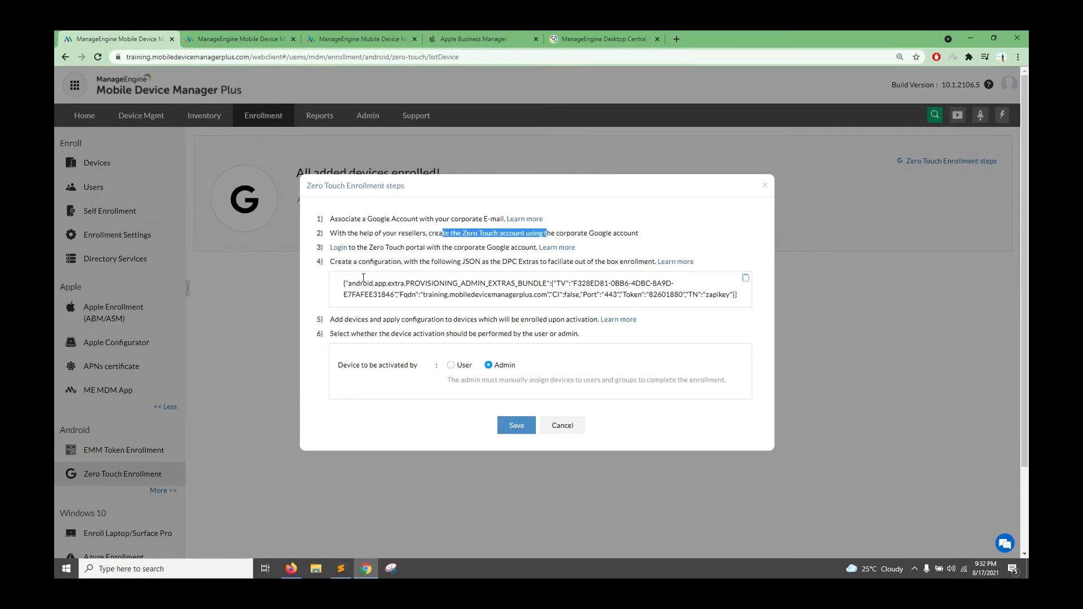
{"action": "left_click_drag", "start_coordinate": [331, 263], "coordinate": [491, 269]}
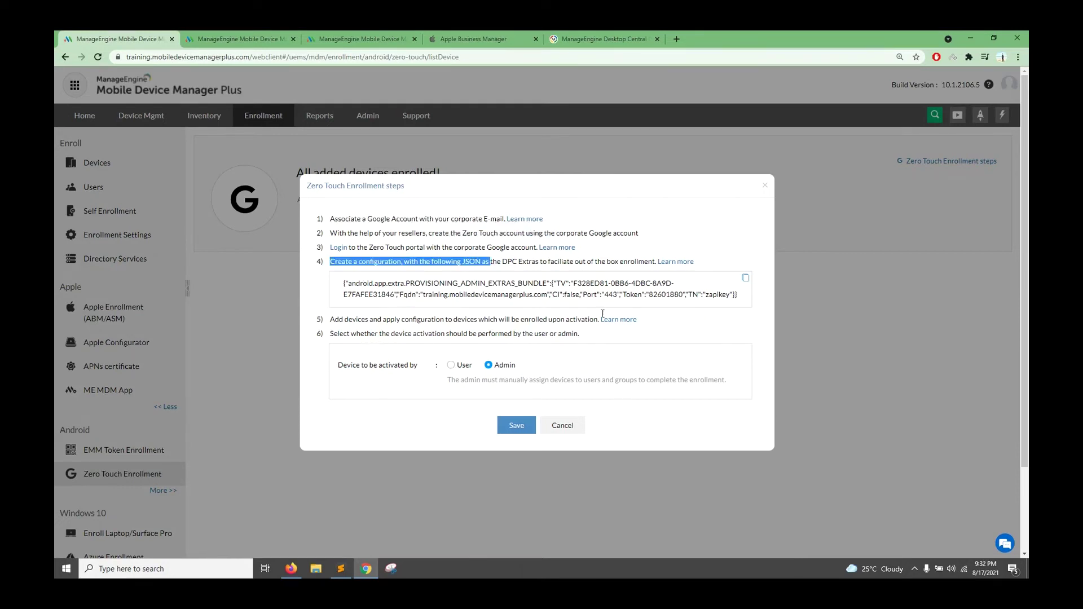
{"action": "left_click_drag", "start_coordinate": [735, 296], "coordinate": [347, 282]}
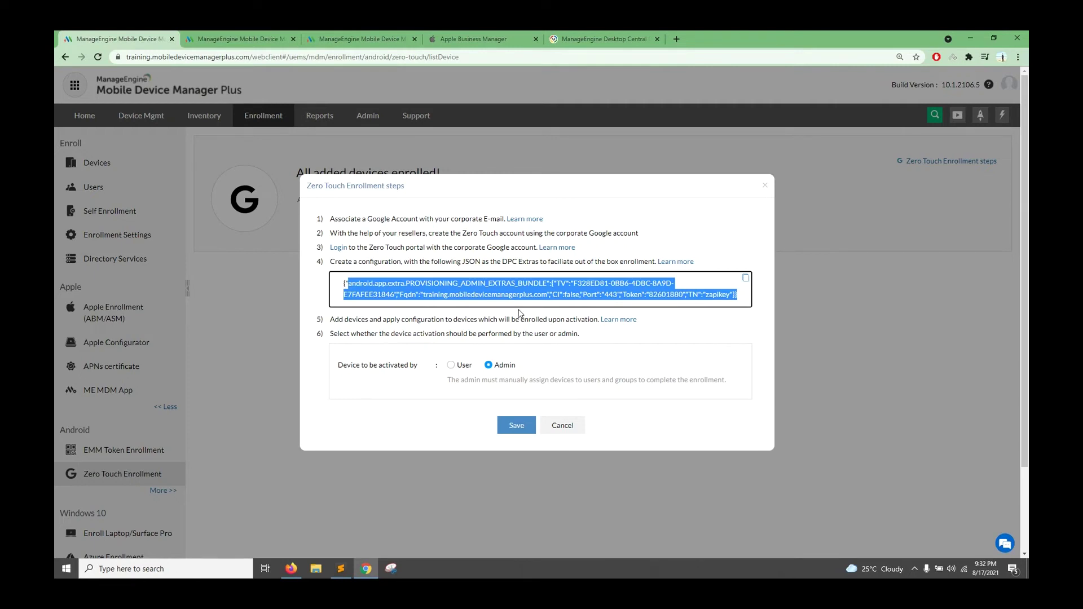
{"action": "left_click", "coordinate": [326, 296]}
{"action": "left_click_drag", "start_coordinate": [370, 247], "coordinate": [424, 247]}
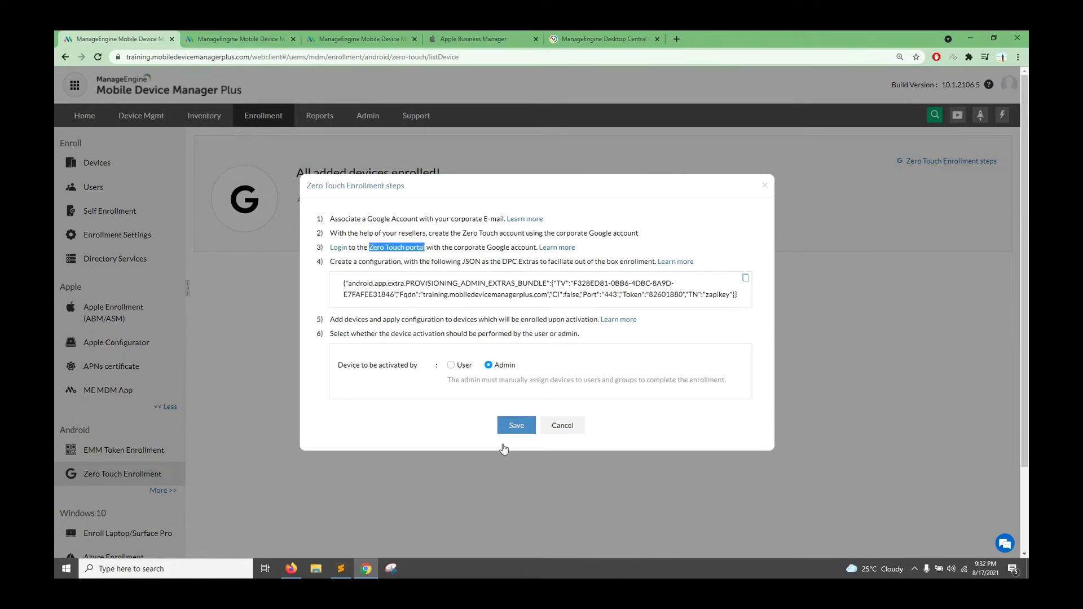
Switch to the slides and go through Device Activation steps 1 to 4
{"action": "left_click", "coordinate": [291, 569]}
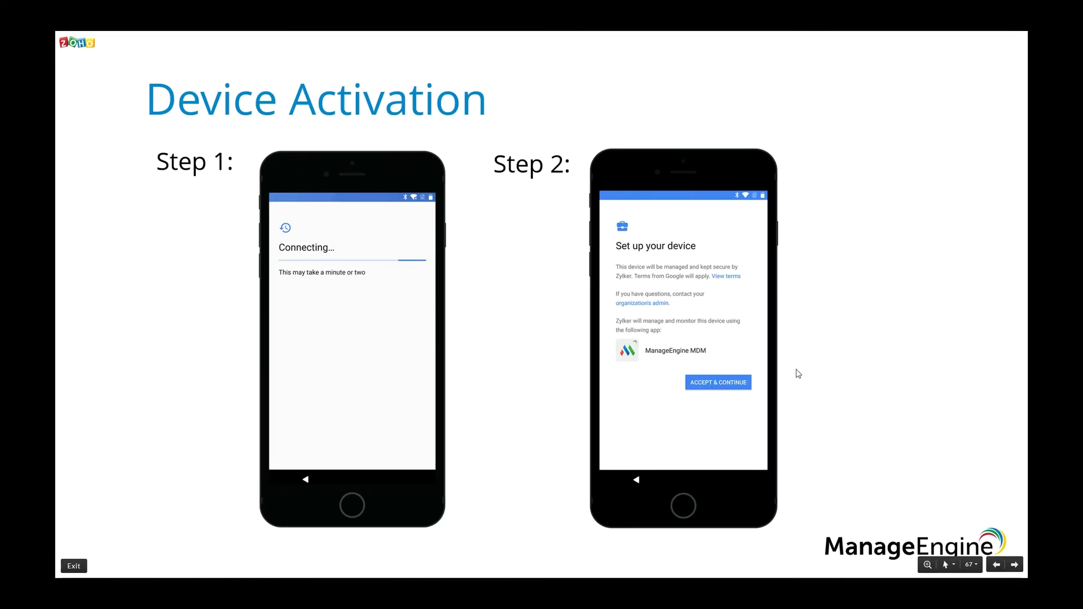
{"action": "left_click", "coordinate": [614, 504]}
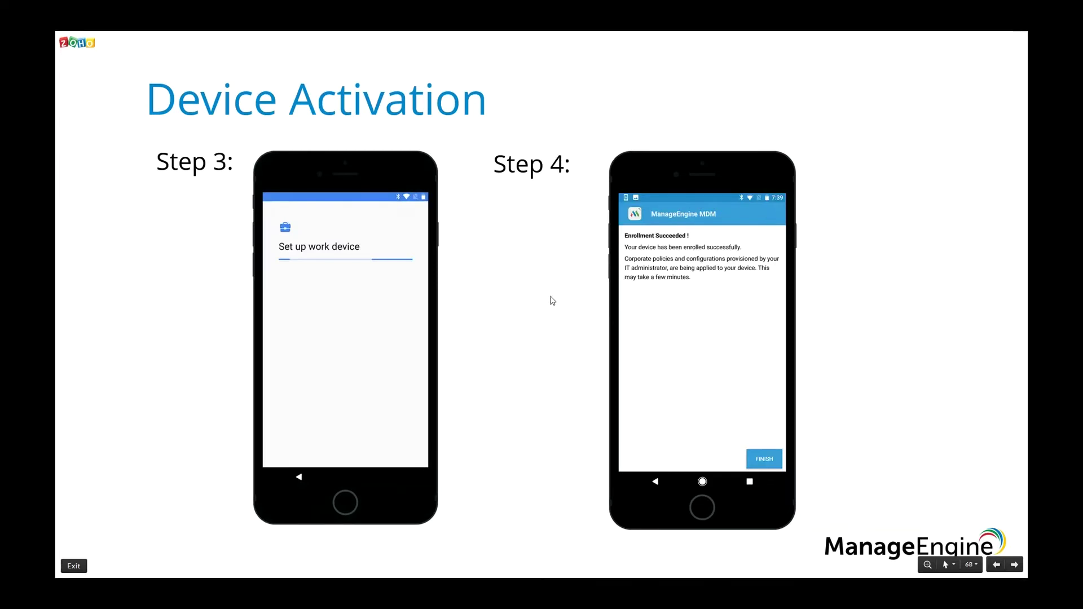
{"action": "left_click", "coordinate": [856, 348]}
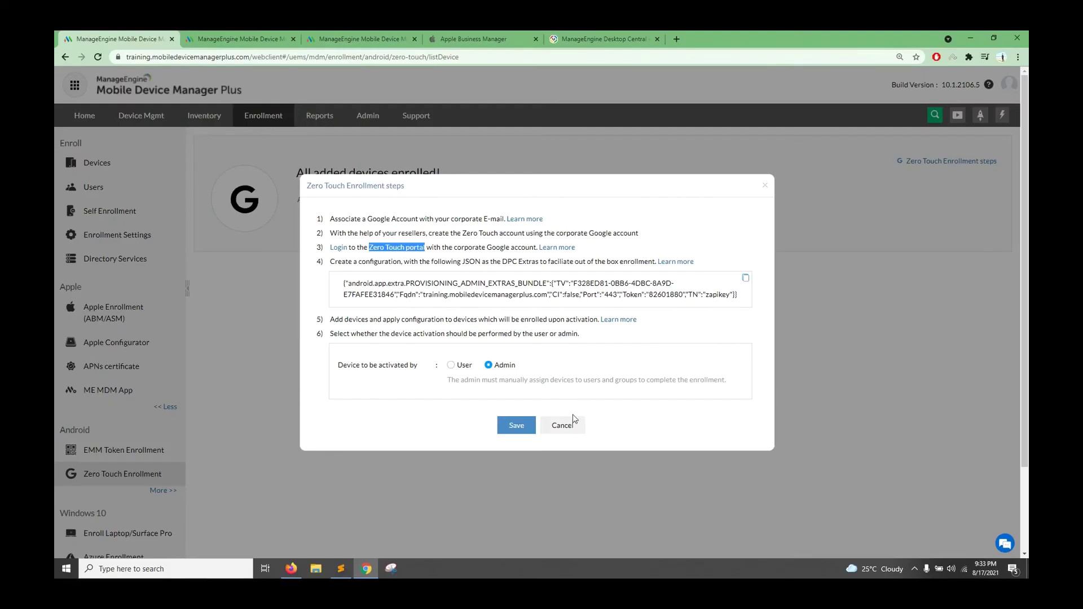
Dismiss the Zero Touch Enrollment steps without saving and open the Knox Mobile Enrollment setup page for Android
{"action": "left_click", "coordinate": [574, 420]}
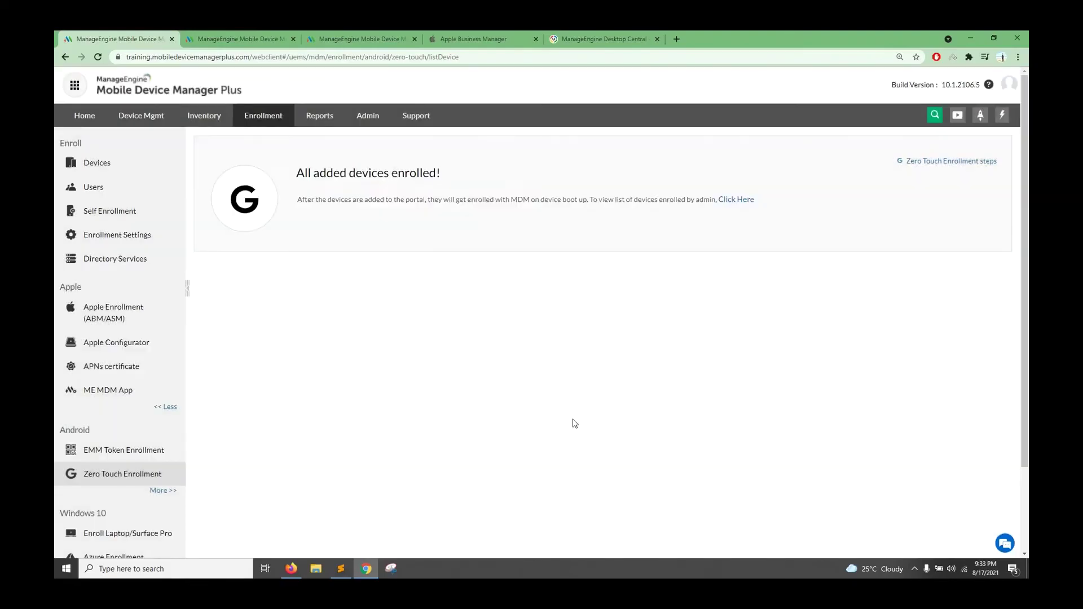
{"action": "scroll", "coordinate": [139, 511], "scroll_direction": "down", "scroll_amount": 2}
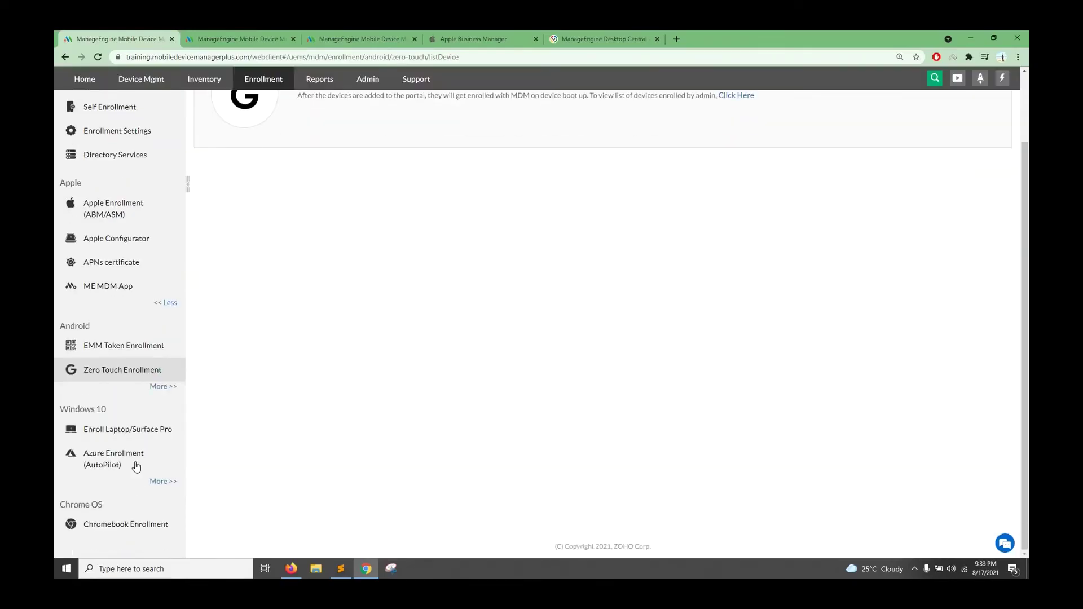
{"action": "left_click", "coordinate": [158, 386]}
{"action": "left_click", "coordinate": [164, 421]}
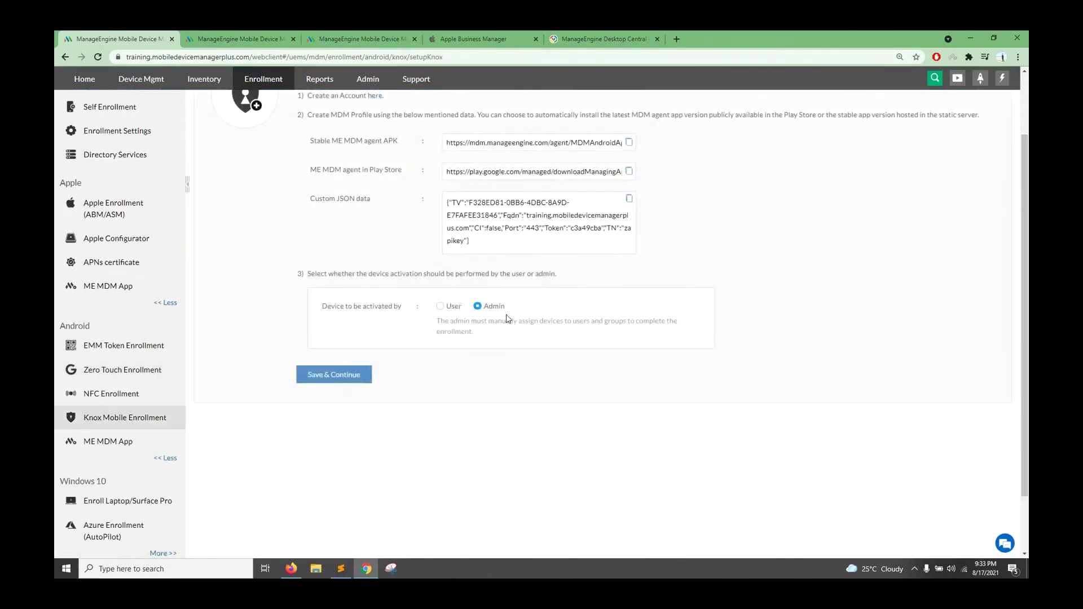
{"action": "scroll", "coordinate": [359, 251], "scroll_direction": "up", "scroll_amount": 2}
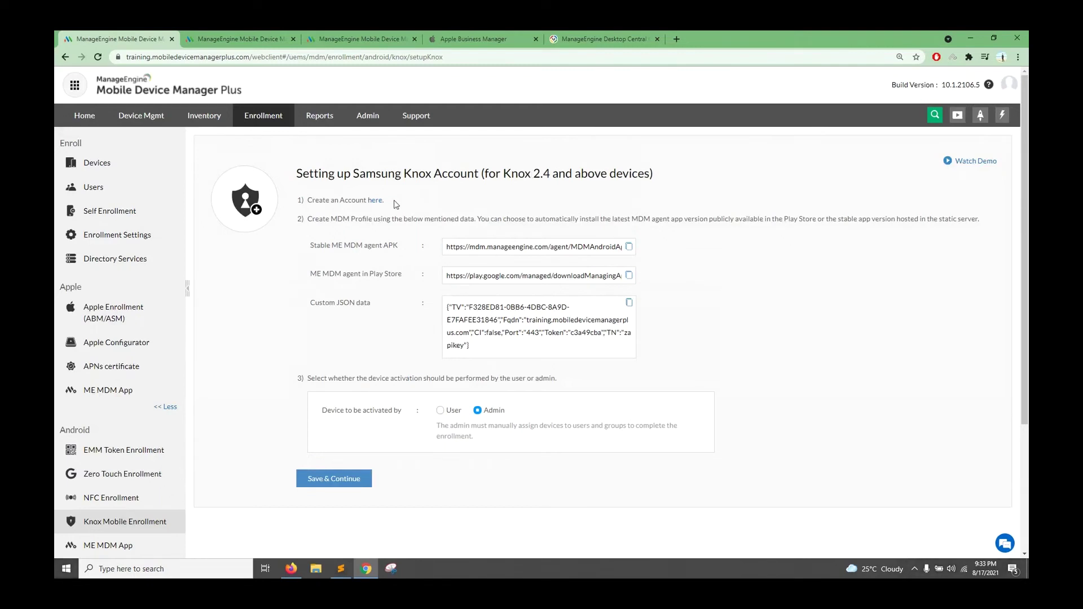
Open the Samsung Knox site from the account creation link, look through its Knox Mobile Enrollment page, and close it
{"action": "left_click", "coordinate": [375, 201]}
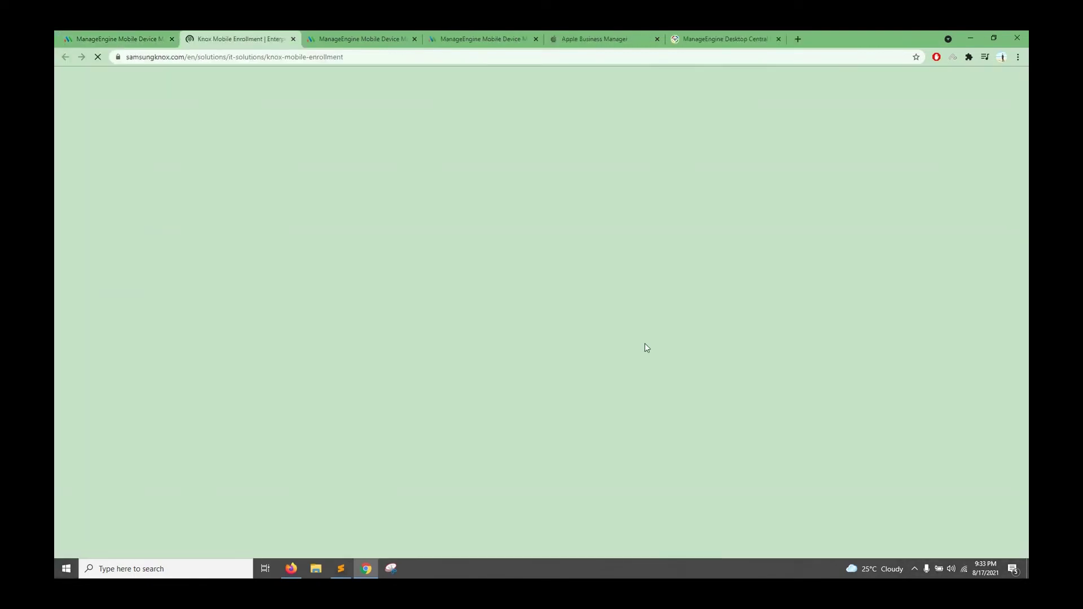
{"action": "scroll", "coordinate": [645, 345], "scroll_direction": "down", "scroll_amount": 15}
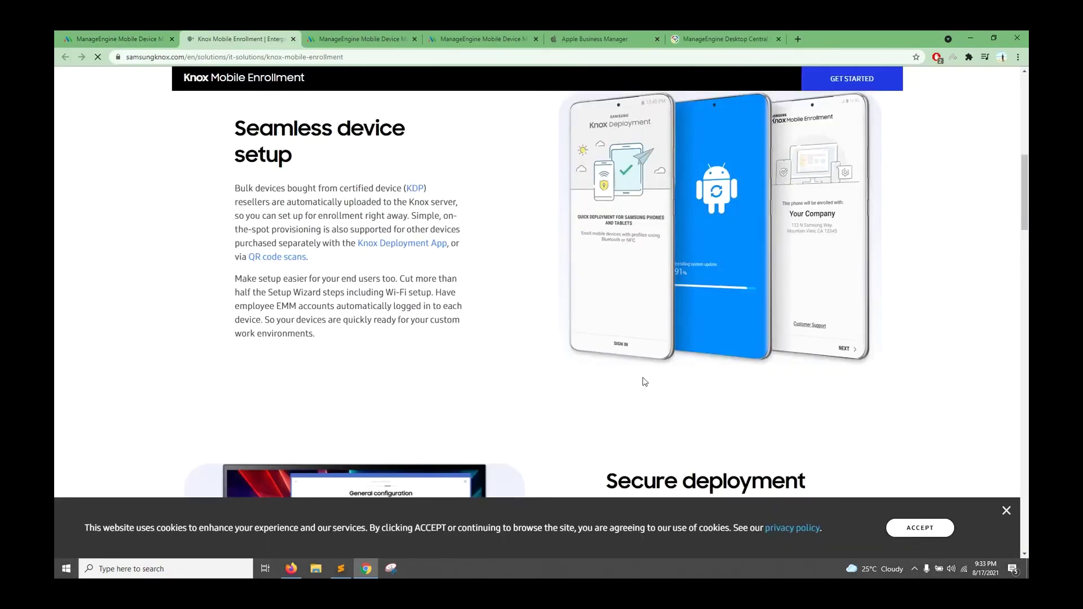
{"action": "scroll", "coordinate": [644, 379], "scroll_direction": "down", "scroll_amount": 5}
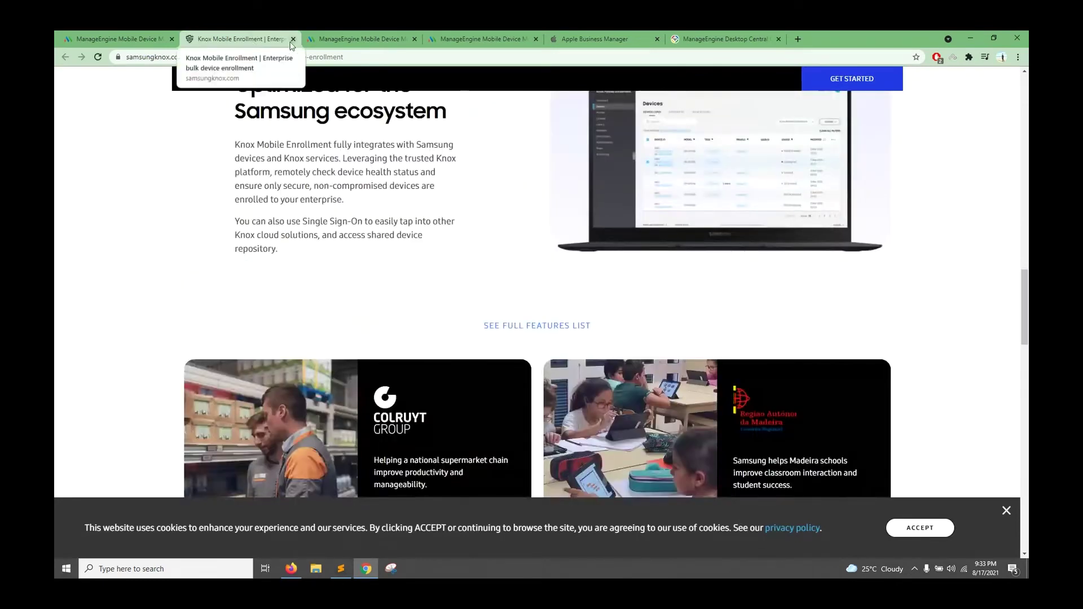
{"action": "left_click", "coordinate": [293, 39]}
Review the available enrollment methods grouped by platform, pointing out the Apple and Android groups
{"action": "scroll", "coordinate": [127, 478], "scroll_direction": "down", "scroll_amount": 3}
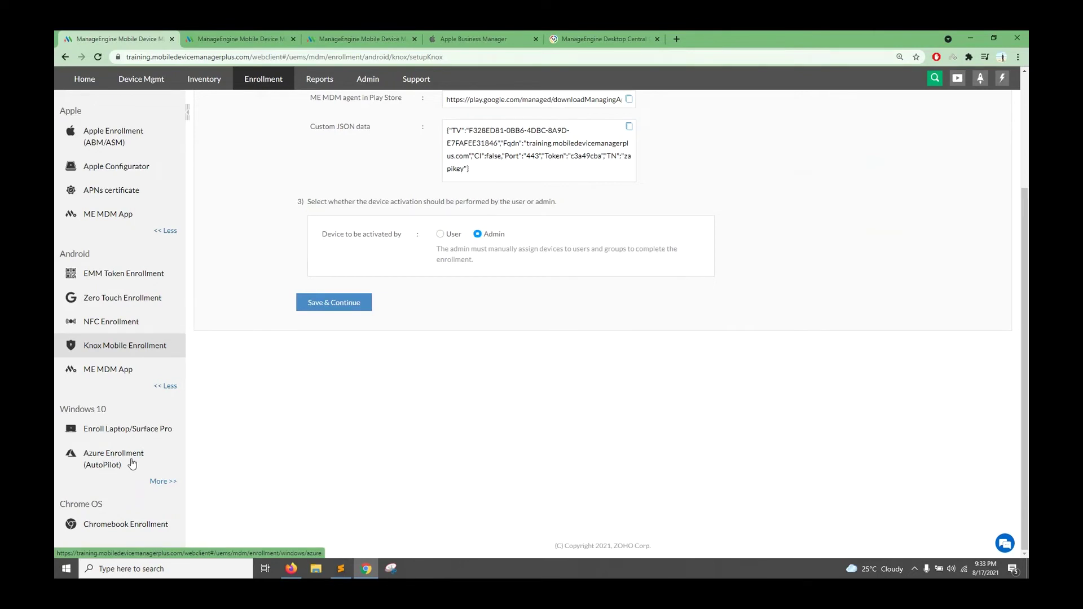
{"action": "scroll", "coordinate": [136, 434], "scroll_direction": "up", "scroll_amount": 3}
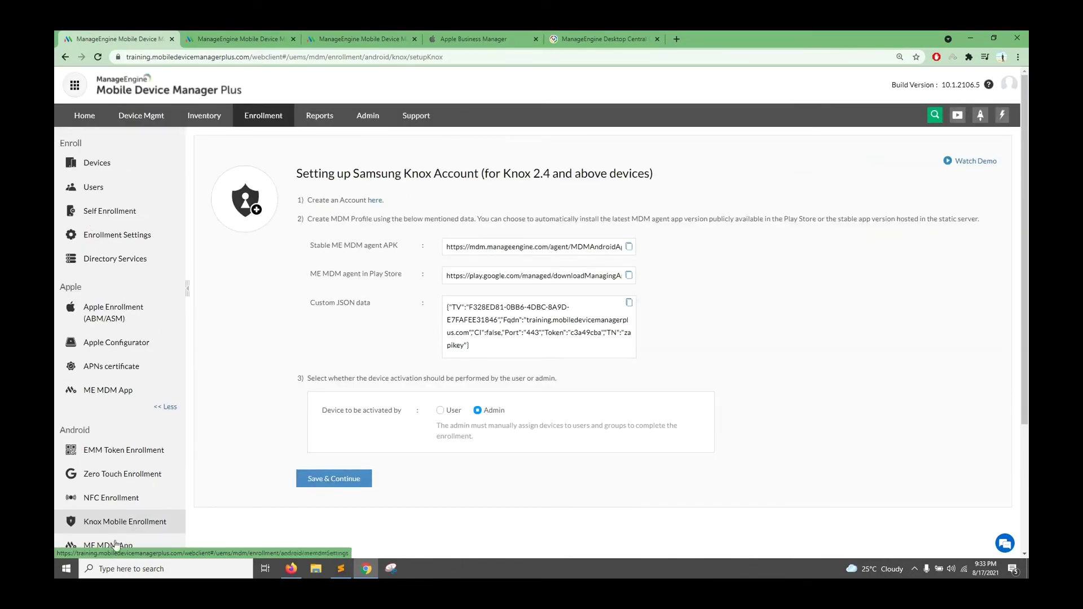
{"action": "scroll", "coordinate": [140, 311], "scroll_direction": "down", "scroll_amount": 3}
{"action": "scroll", "coordinate": [161, 369], "scroll_direction": "up", "scroll_amount": 3}
{"action": "left_click_drag", "start_coordinate": [93, 293], "coordinate": [60, 287]}
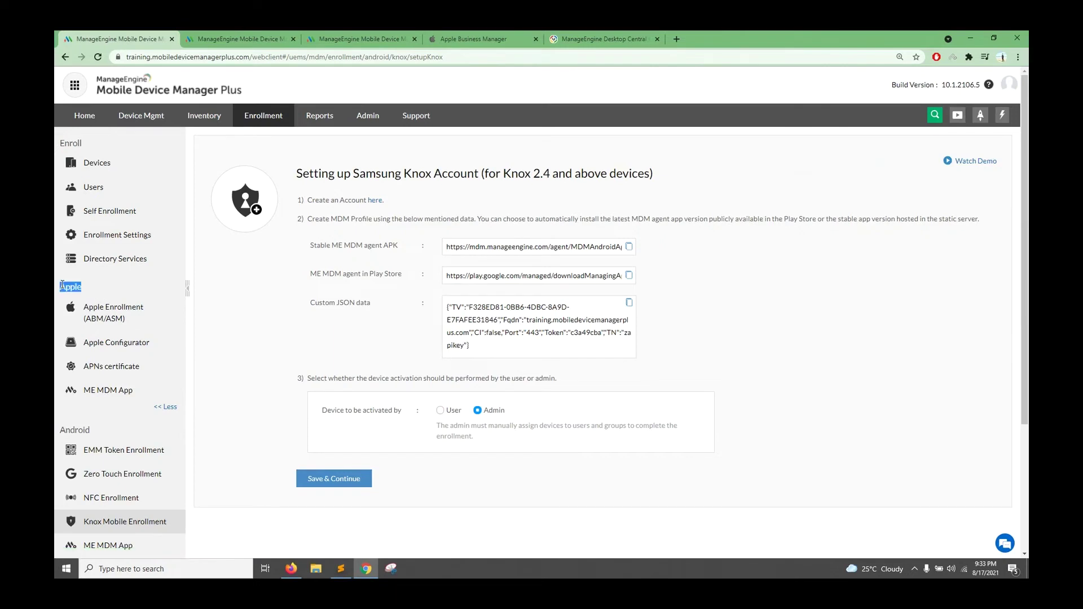
{"action": "left_click_drag", "start_coordinate": [96, 431], "coordinate": [59, 429]}
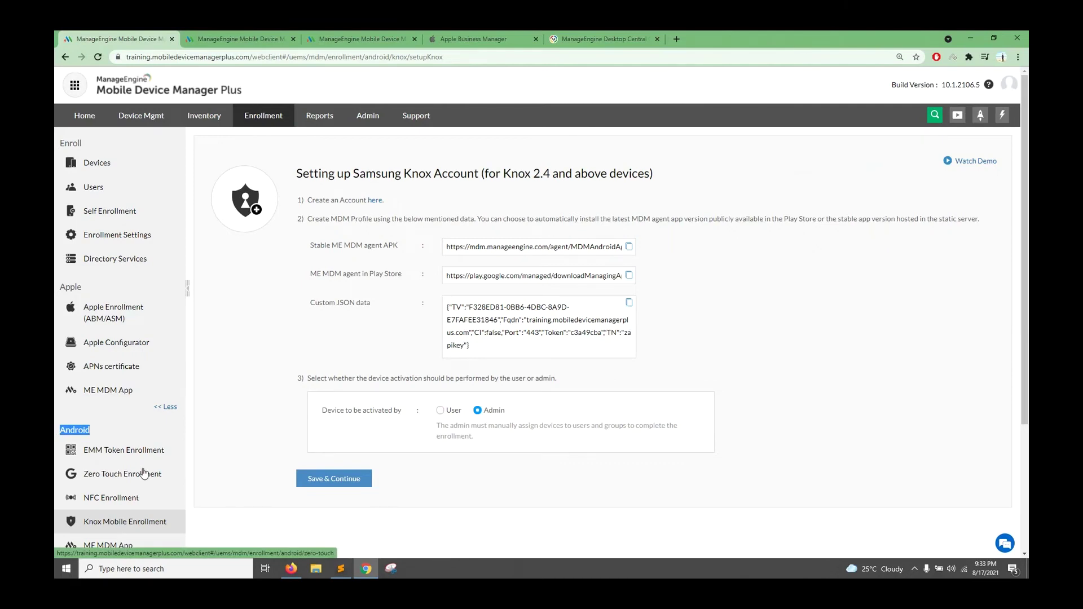
Review the enrollment methods diagram in the slides, and switch to Mobile Device Manager Plus to view the staged devices
{"action": "left_click", "coordinate": [291, 568]}
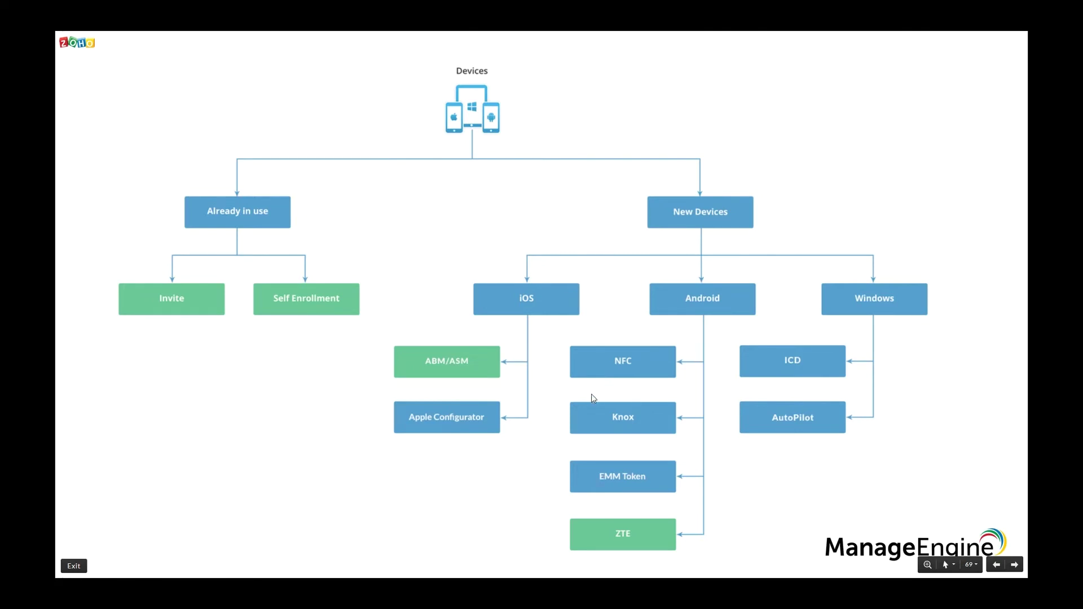
{"action": "key", "text": "alt+Tab"}
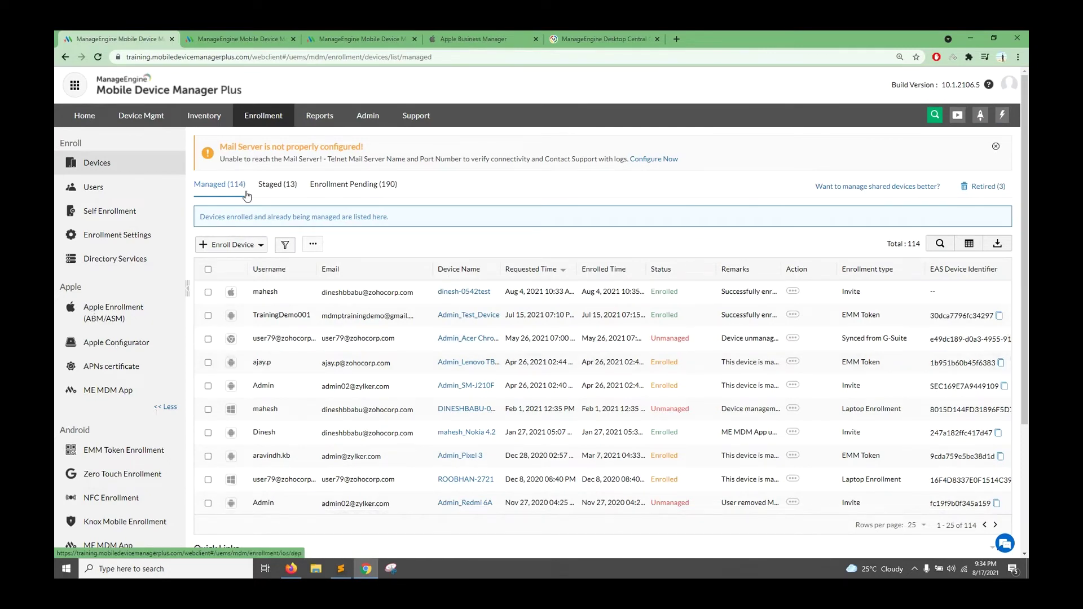
{"action": "left_click", "coordinate": [270, 185]}
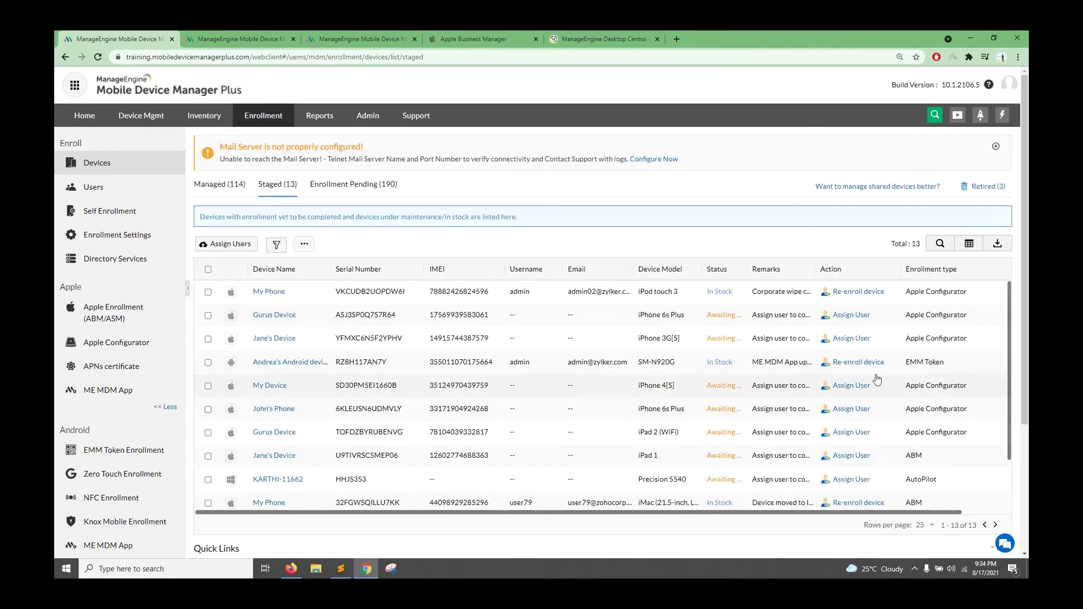
Demonstrate assigning a user to a staged device individually, look at the bulk CSV assignment option, and cancel both without assigning
{"action": "left_click", "coordinate": [851, 338]}
{"action": "left_click", "coordinate": [542, 278]}
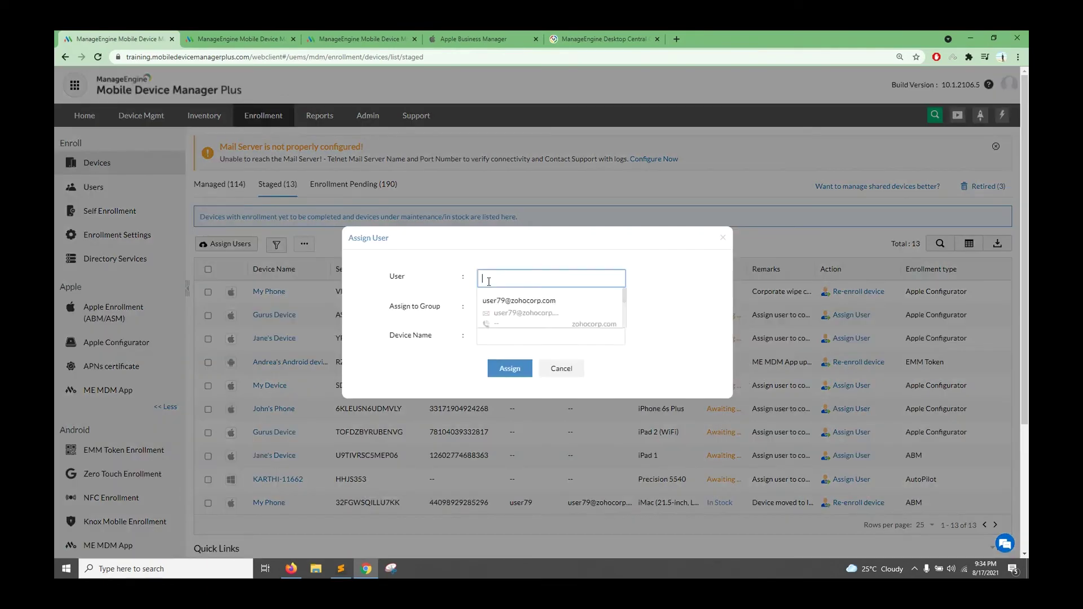
{"action": "left_click", "coordinate": [528, 362]}
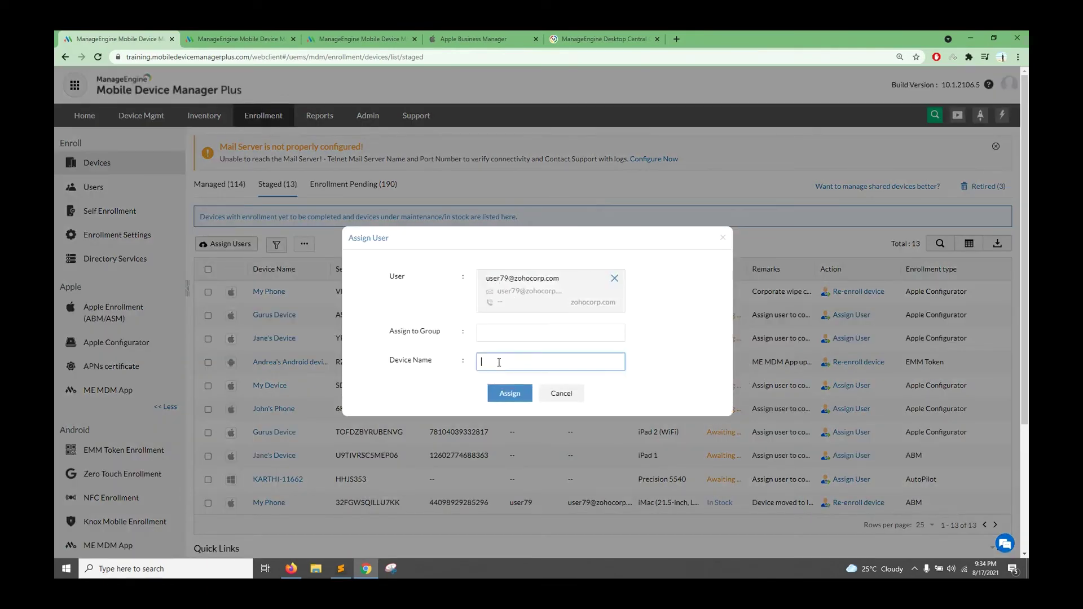
{"action": "left_click", "coordinate": [499, 361]}
{"action": "left_click", "coordinate": [566, 398]}
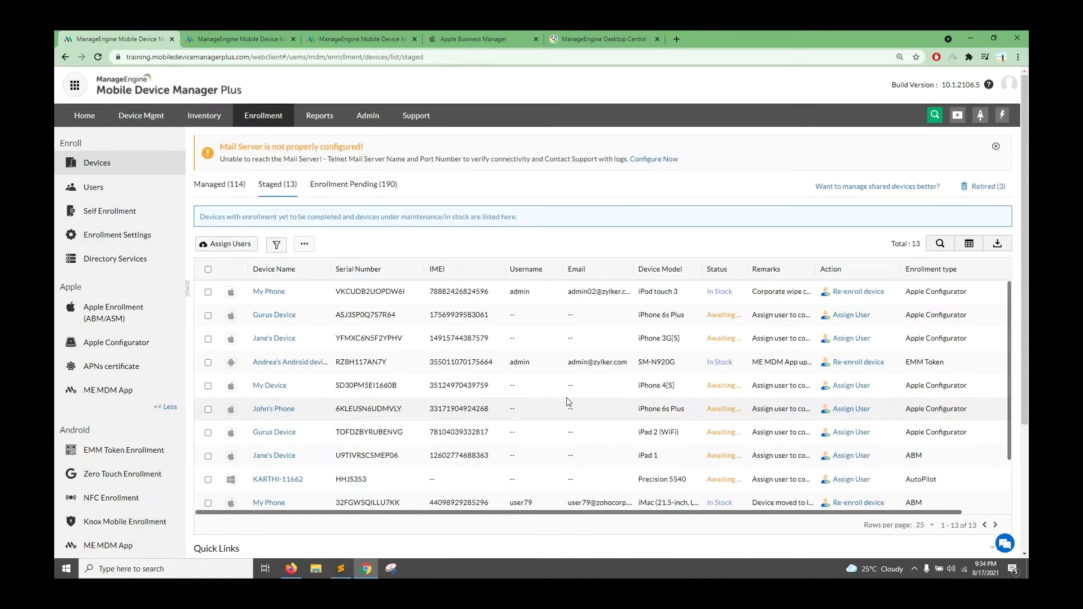
{"action": "left_click", "coordinate": [235, 244]}
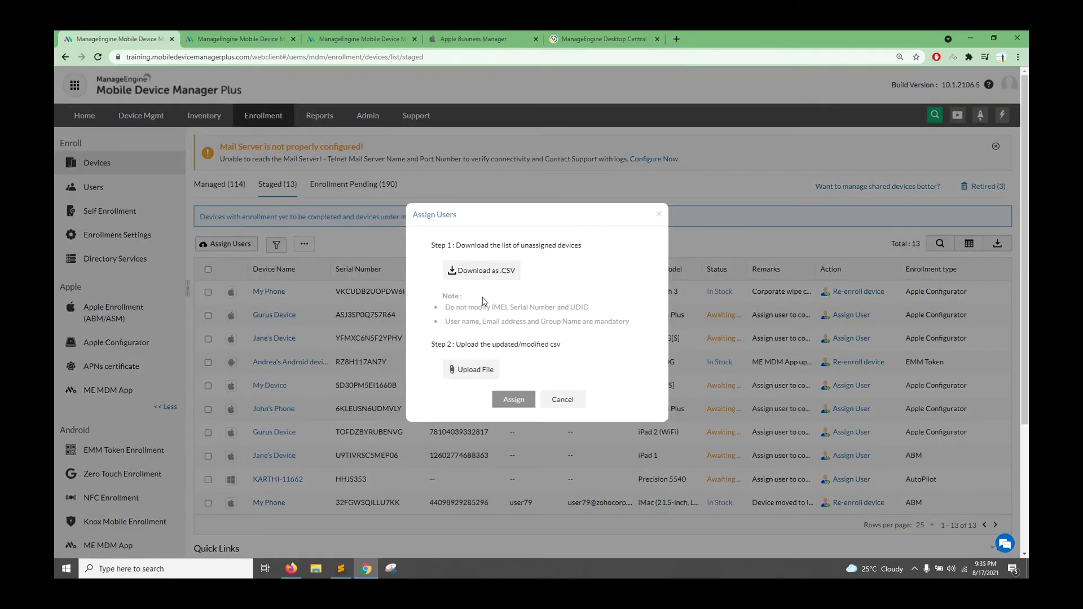
{"action": "left_click", "coordinate": [553, 401]}
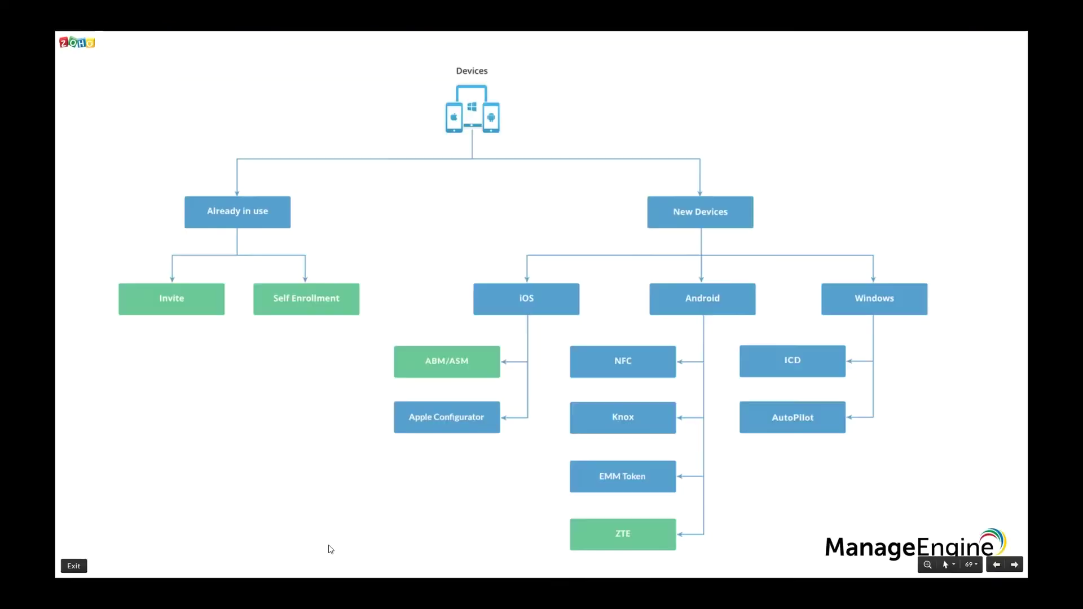
Advance the slides to "Provisioning mobile devices", and switch back to Mobile Device Manager Plus to open the device management profiles list
{"action": "key", "text": "Right"}
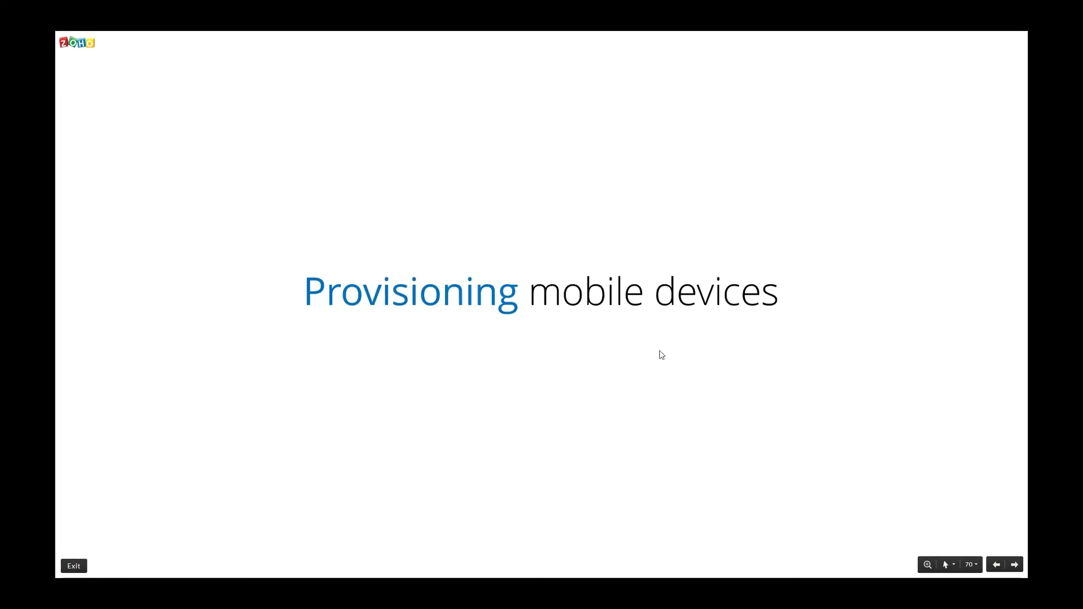
{"action": "key", "text": "alt+Tab"}
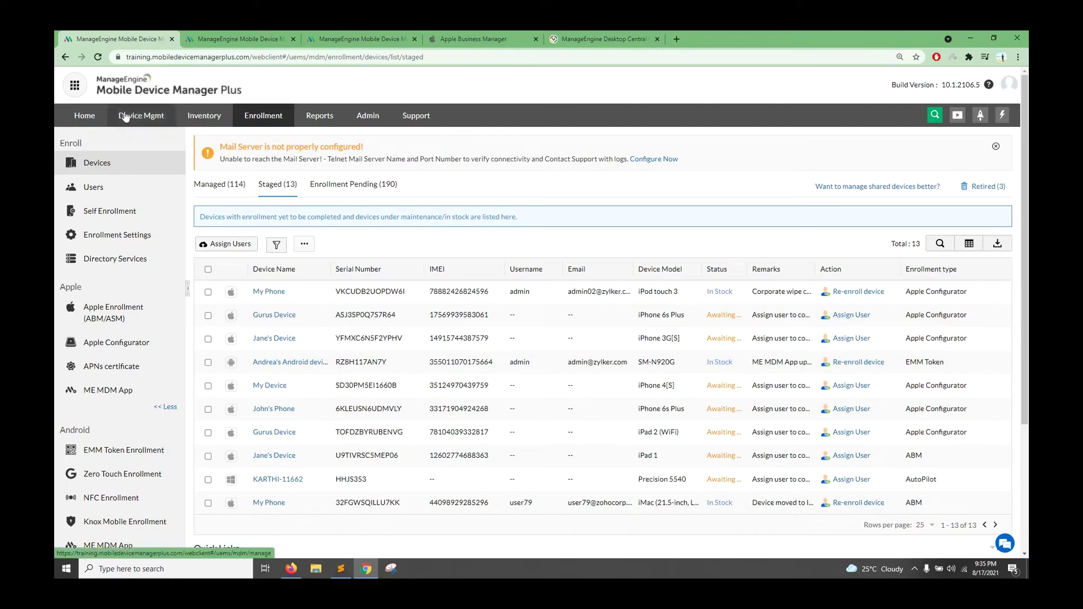
{"action": "left_click", "coordinate": [124, 117]}
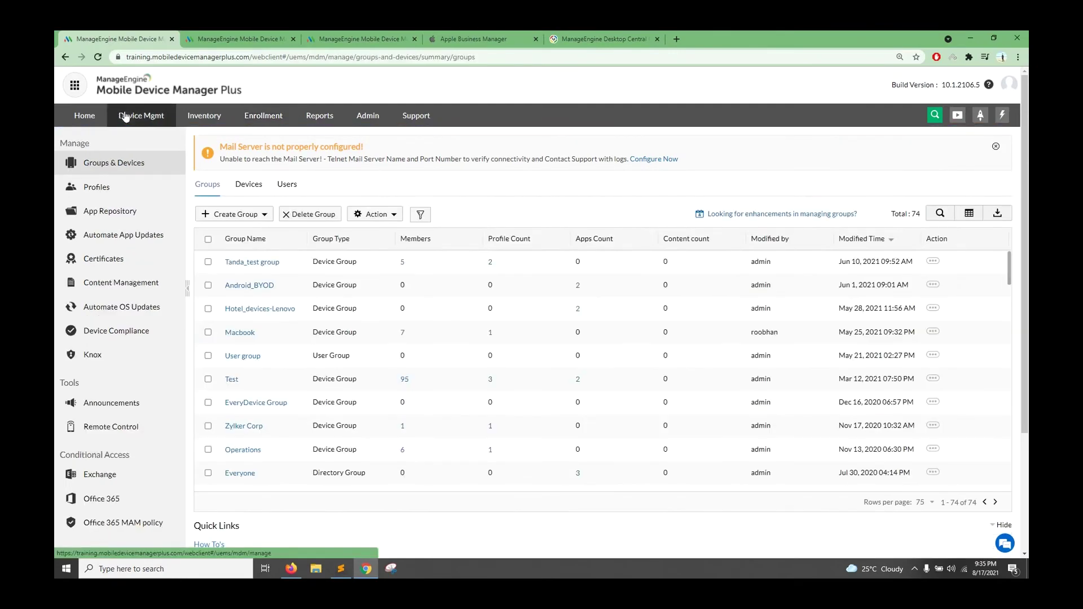
{"action": "left_click", "coordinate": [119, 195]}
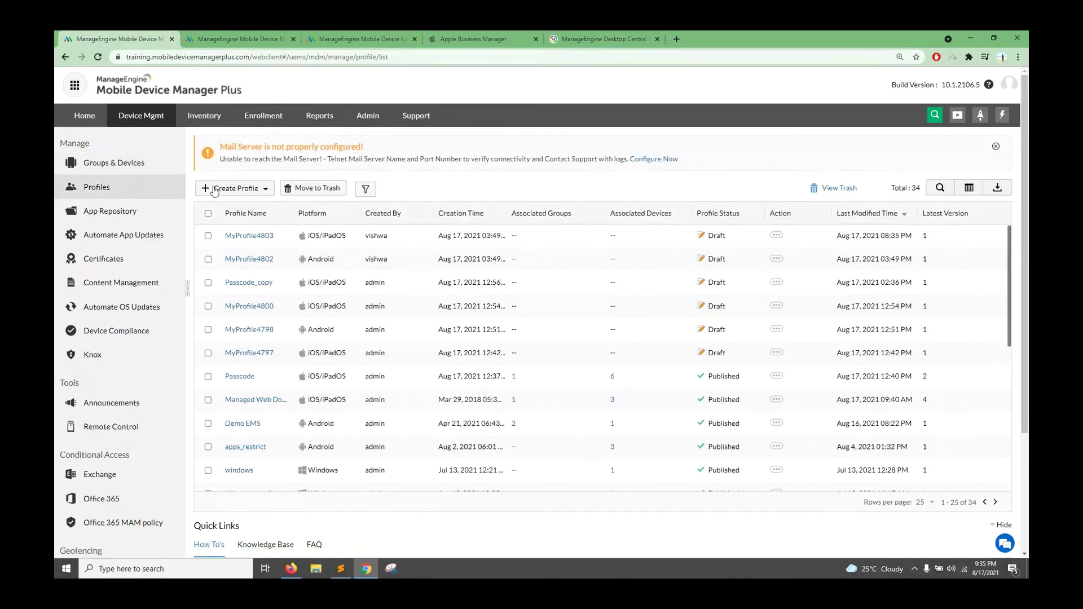
Move the six draft profiles MyProfile4803, MyProfile4802, Passcode_copy, MyProfile4800, MyProfile4798 and MyProfile4797 to the trash
{"action": "left_click", "coordinate": [208, 236]}
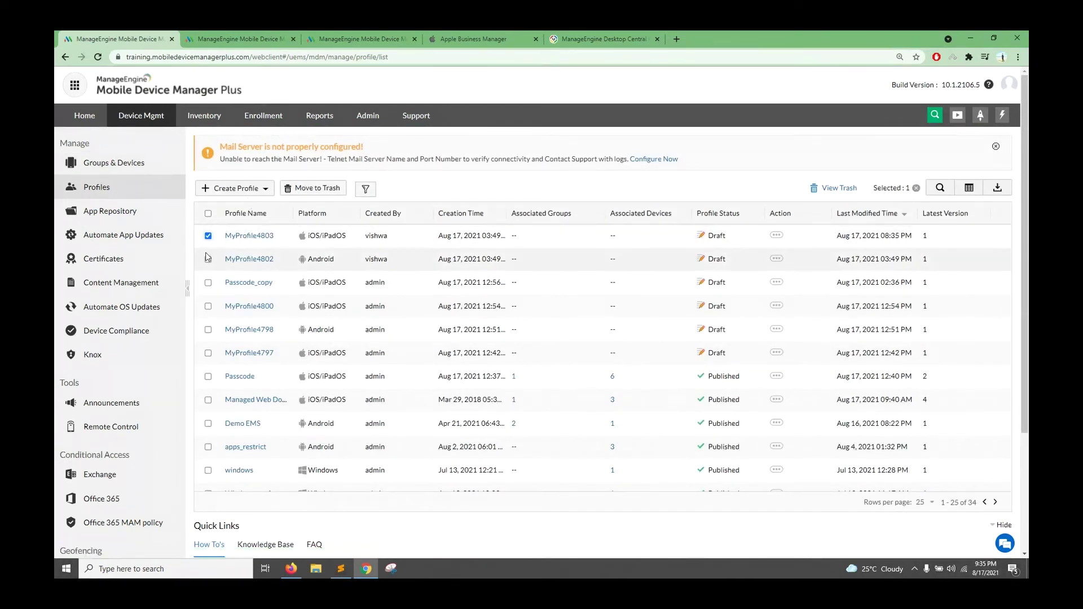
{"action": "left_click", "coordinate": [208, 259]}
{"action": "left_click", "coordinate": [208, 283]}
{"action": "left_click", "coordinate": [208, 305]}
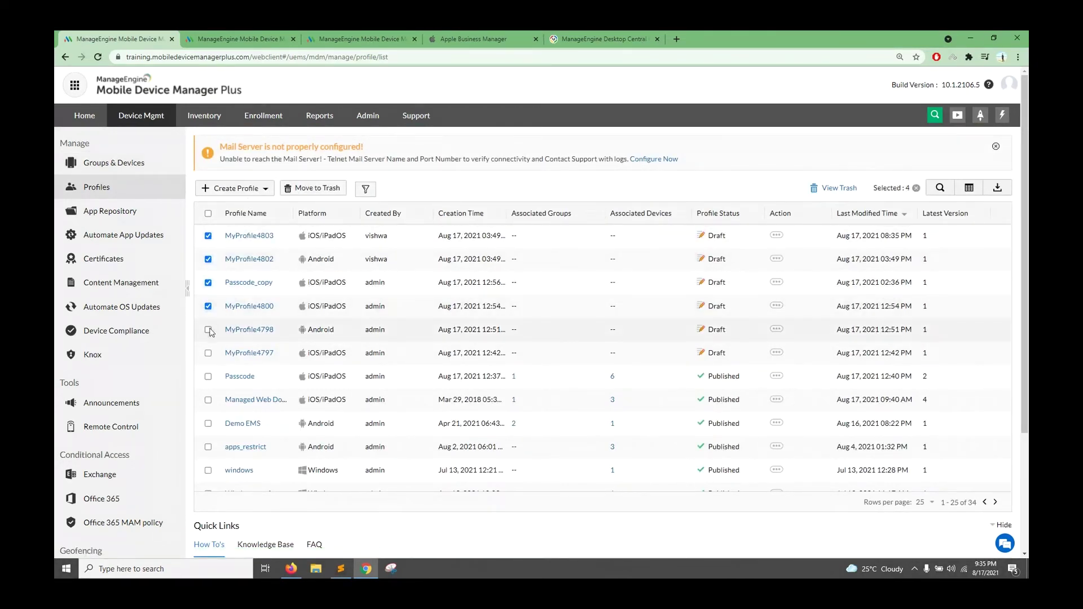
{"action": "left_click", "coordinate": [209, 353]}
{"action": "left_click", "coordinate": [208, 329]}
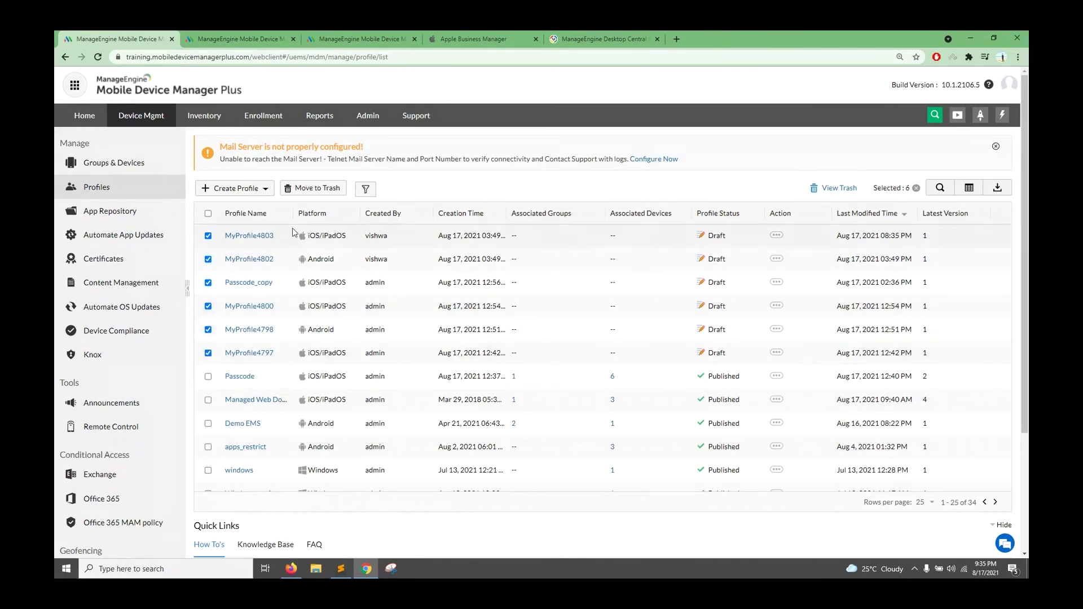
{"action": "left_click", "coordinate": [312, 188]}
{"action": "left_click", "coordinate": [507, 352]}
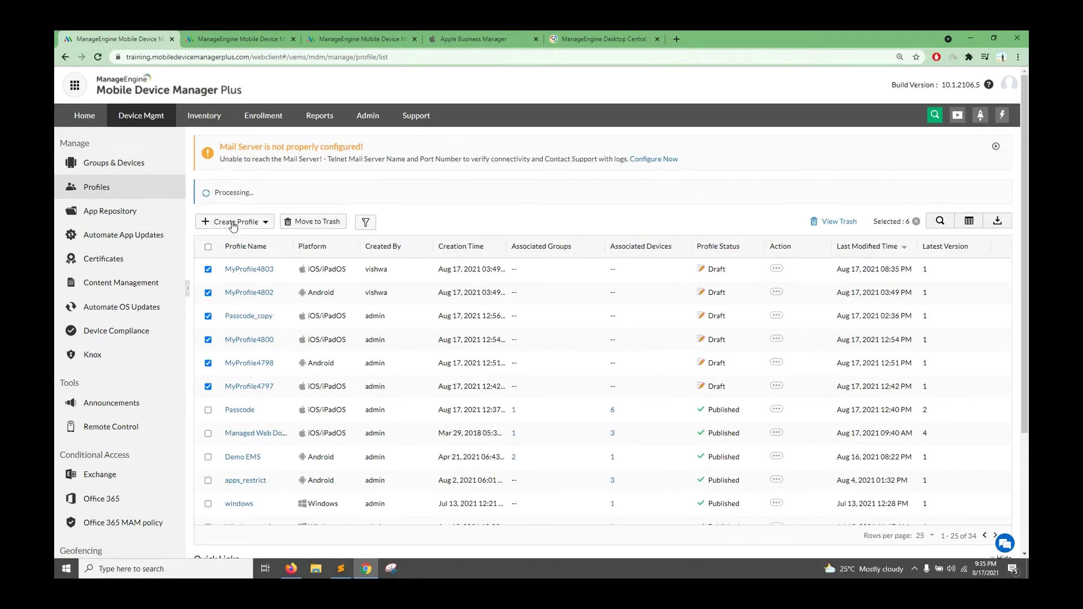
{"action": "left_click", "coordinate": [233, 226]}
{"action": "right_click", "coordinate": [245, 273]}
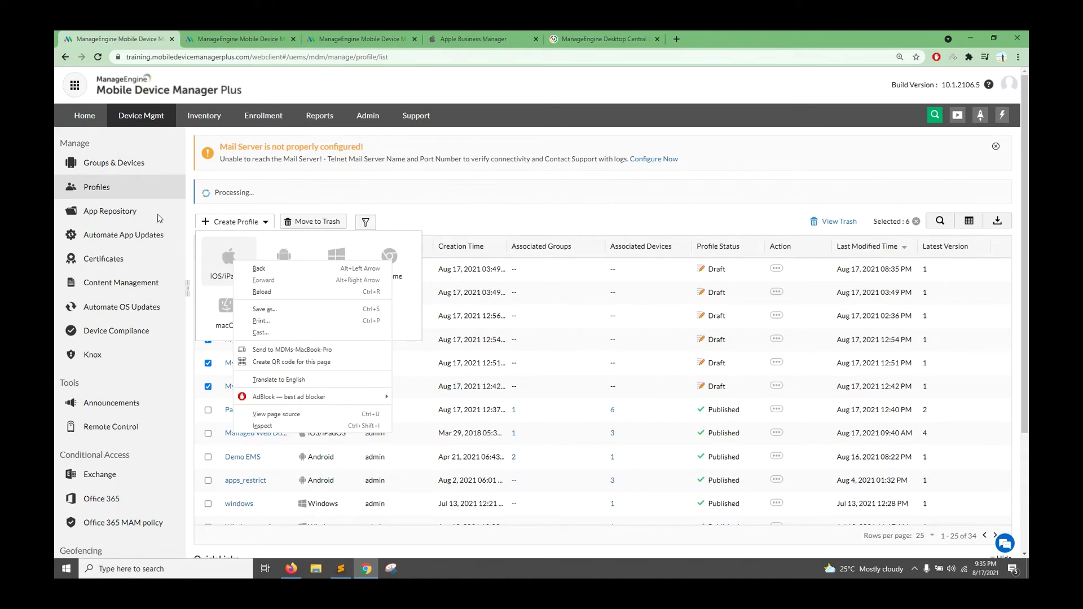
{"action": "left_click", "coordinate": [144, 192]}
Create an iOS/iPadOS profile named "Apple prof webinar" and continue to its configuration
{"action": "left_click", "coordinate": [237, 39]}
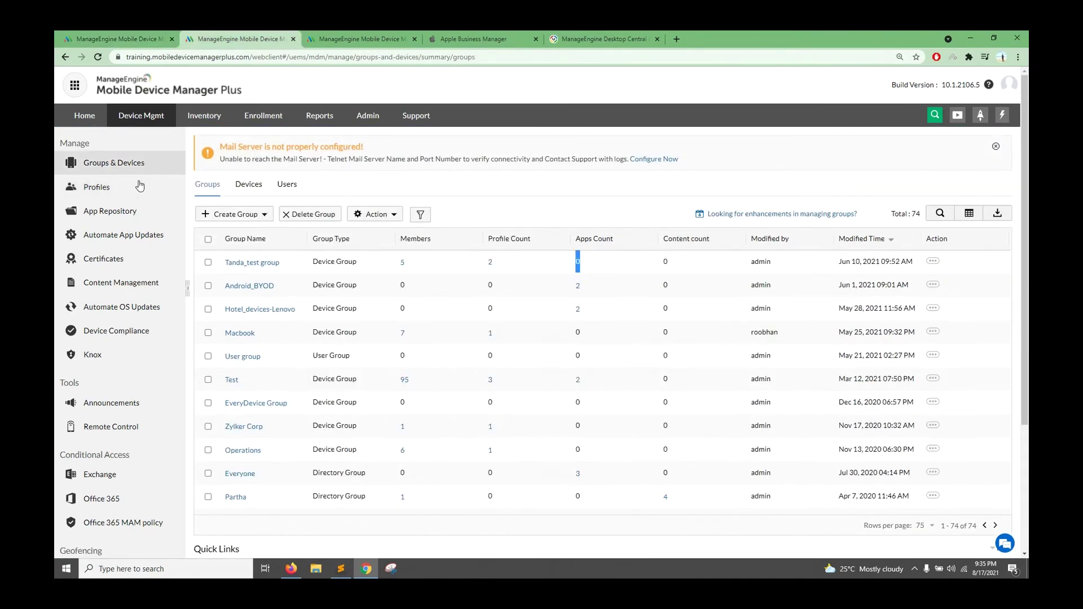
{"action": "left_click", "coordinate": [140, 186]}
{"action": "left_click", "coordinate": [236, 188]}
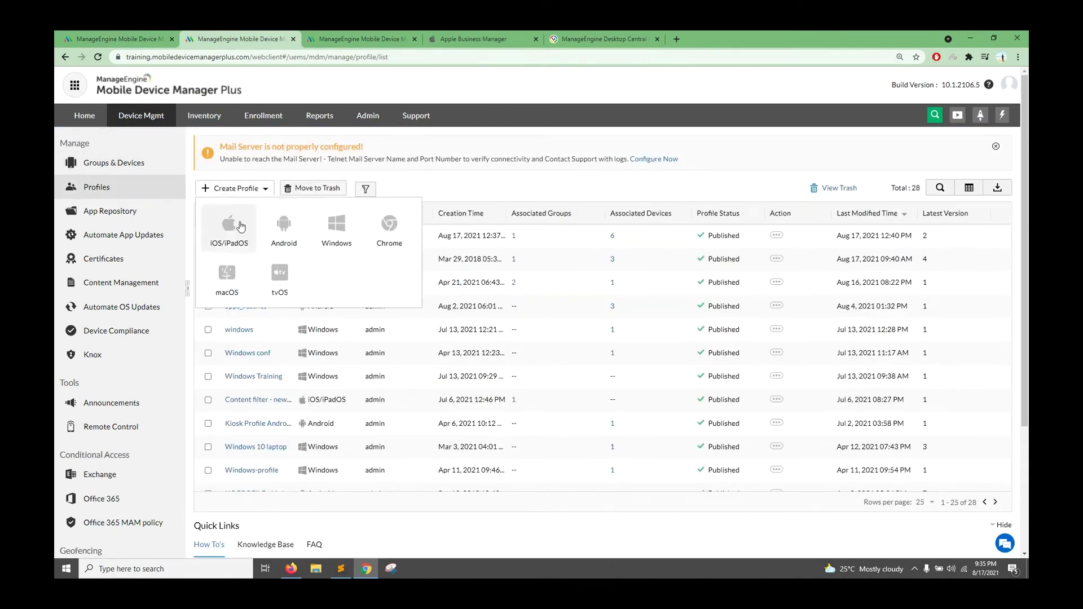
{"action": "left_click", "coordinate": [241, 226]}
{"action": "left_click", "coordinate": [525, 212]}
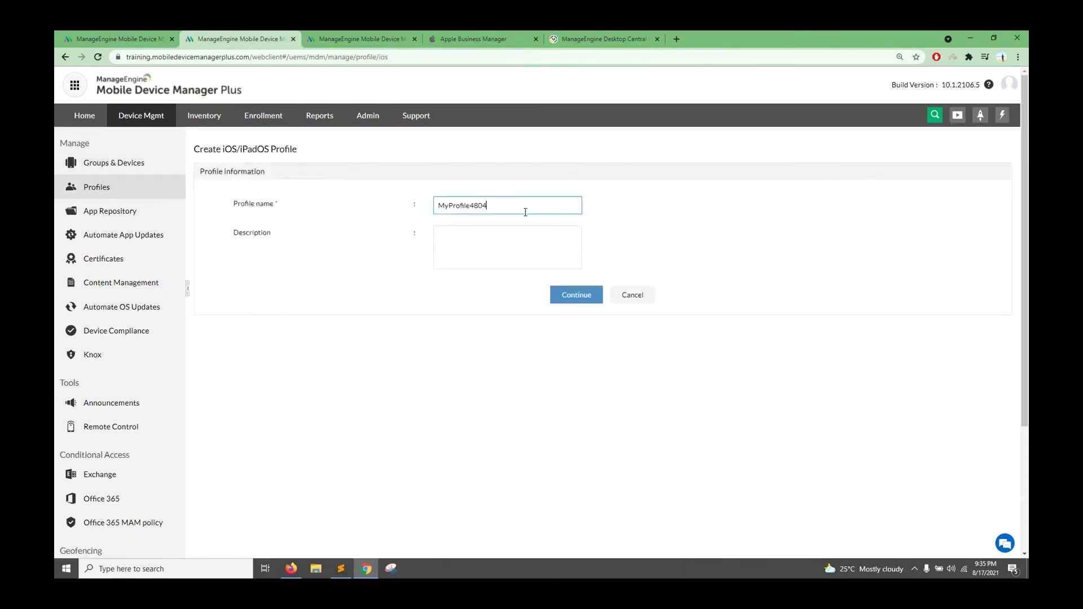
{"action": "key", "text": "ctrl+a"}
{"action": "type", "text": "Apple W"}
{"action": "key", "text": "BackSpace"}
{"action": "type", "text": "prof ww"}
{"action": "left_click", "coordinate": [558, 294]}
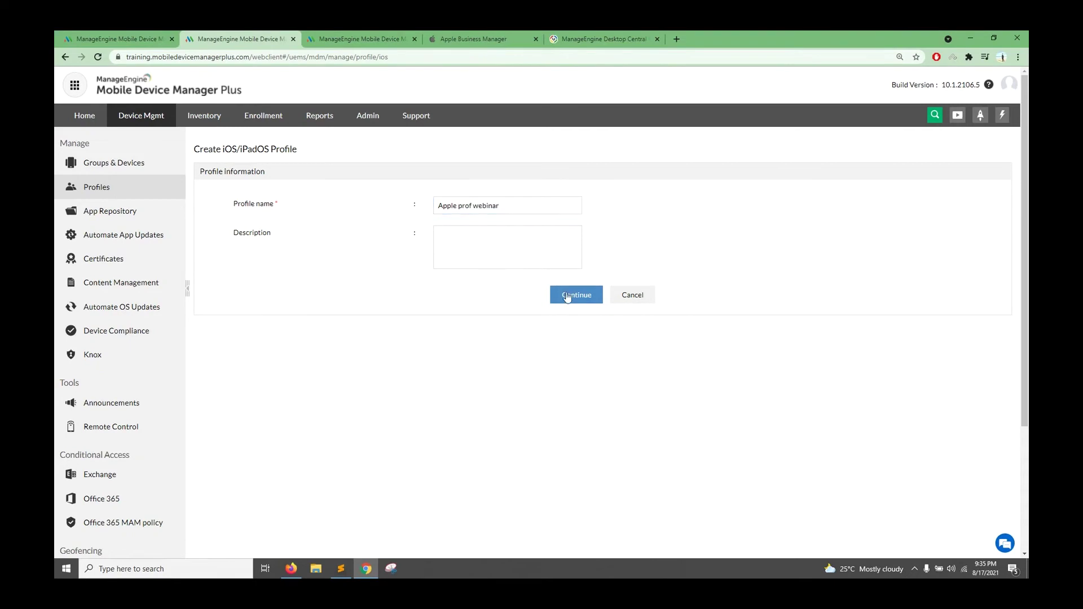
Create an Android MDM profile named "Android Webinar", customized for Device, and continue to its configuration
{"action": "left_click", "coordinate": [319, 36]}
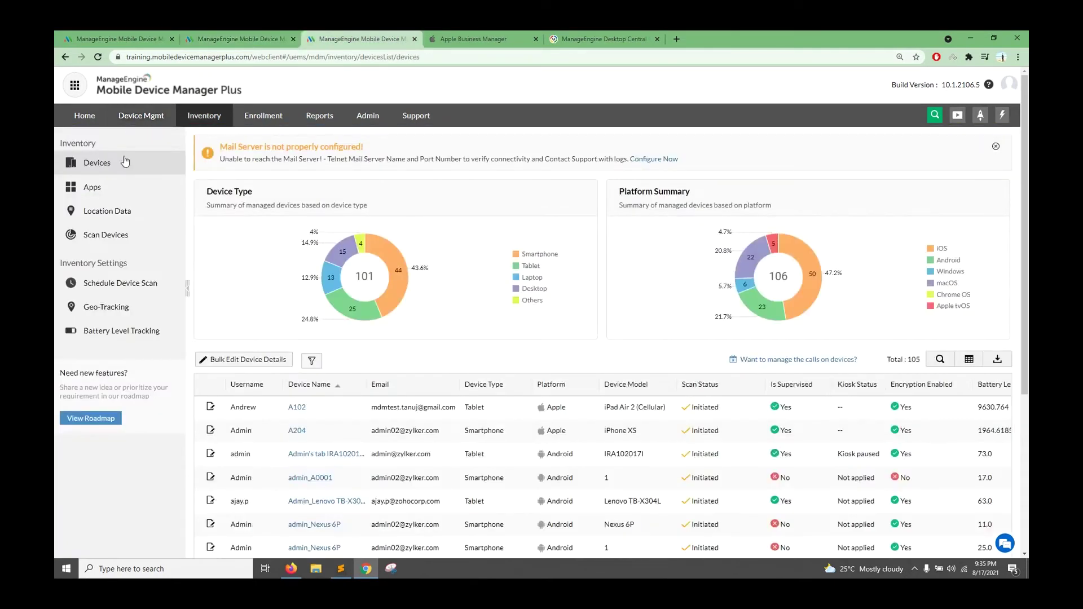
{"action": "left_click", "coordinate": [141, 115]}
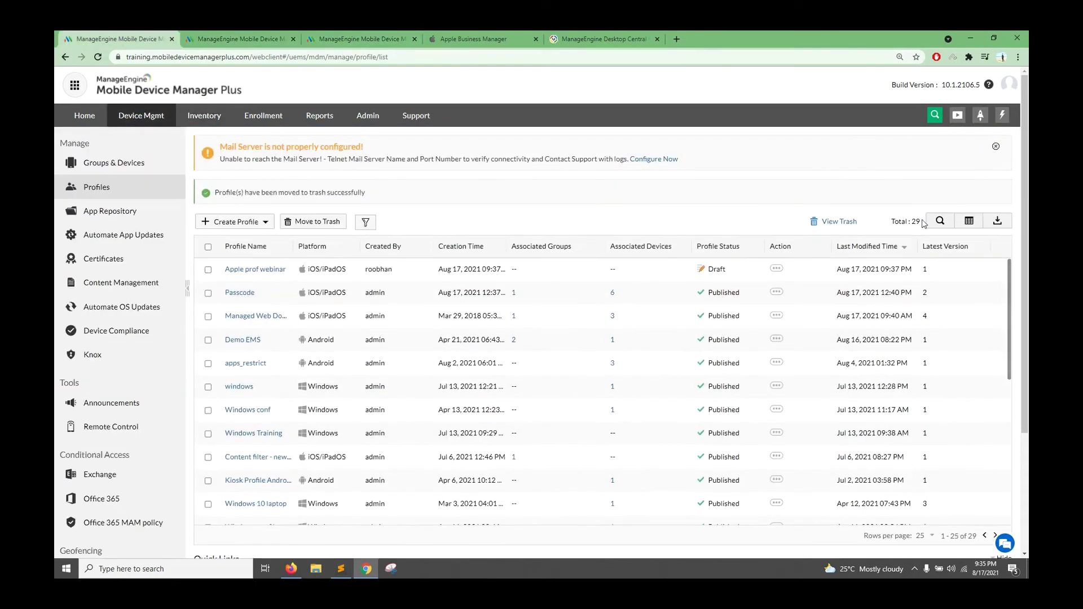
{"action": "left_click", "coordinate": [242, 224]}
{"action": "left_click", "coordinate": [282, 270]}
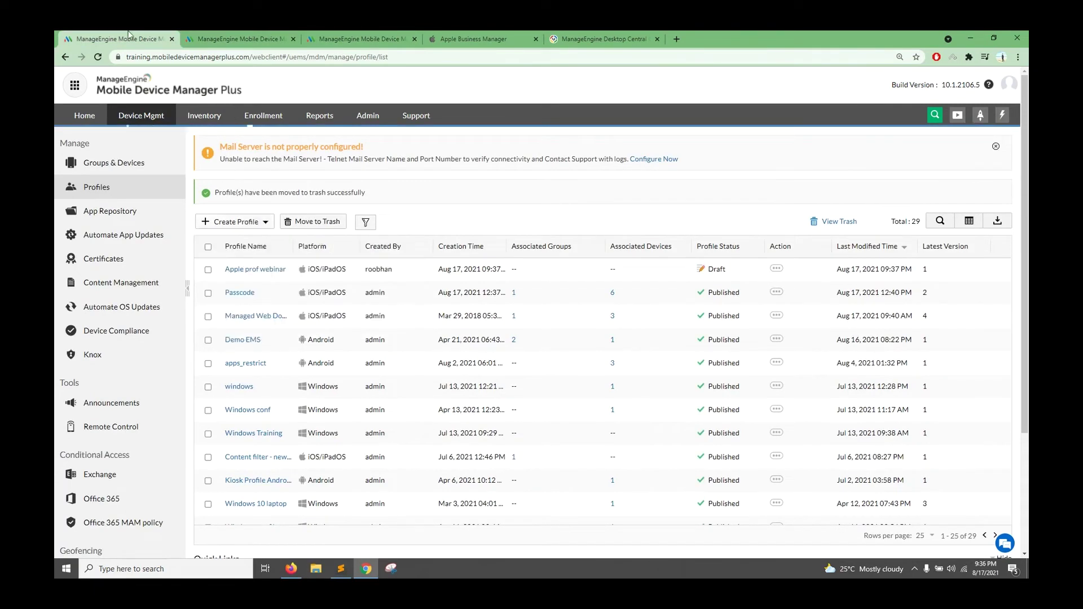
{"action": "left_click_drag", "start_coordinate": [120, 45], "coordinate": [220, 46]}
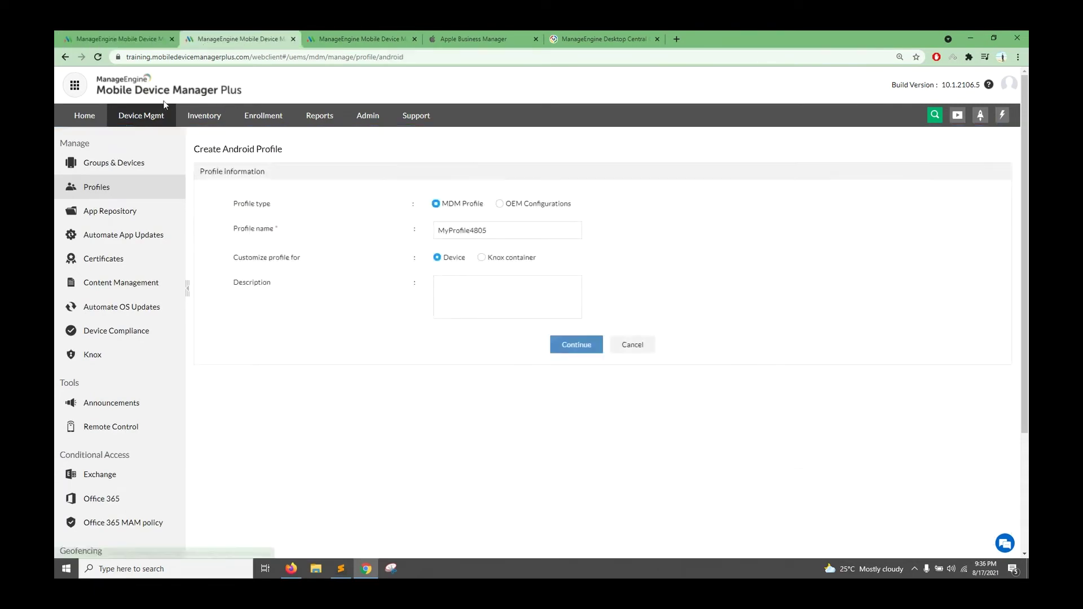
{"action": "type", "text": "And"}
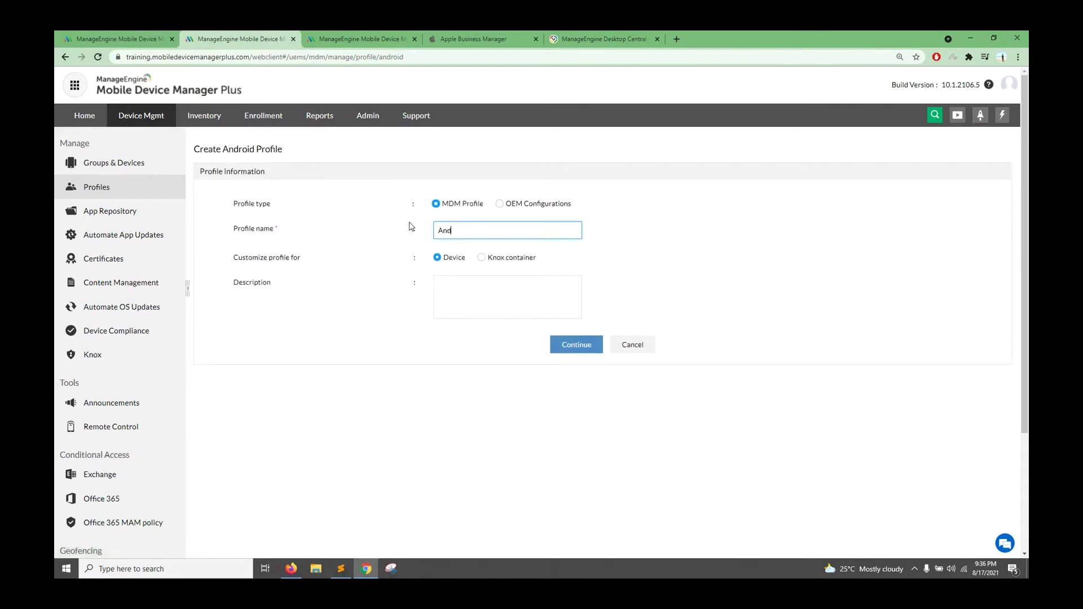
{"action": "type", "text": "roid Webinar"}
{"action": "left_click", "coordinate": [483, 264]}
{"action": "left_click", "coordinate": [482, 260]}
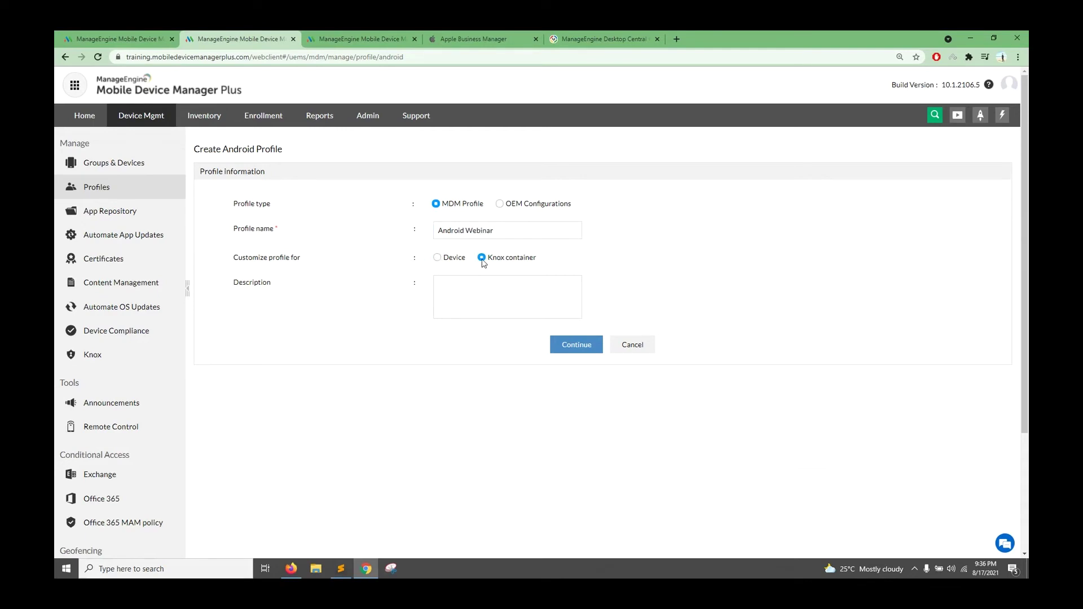
{"action": "left_click", "coordinate": [438, 260]}
{"action": "left_click", "coordinate": [570, 350]}
Set the minimum passcode length to 6 in the passcode policy of the "Apple prof webinar" profile
{"action": "left_click", "coordinate": [126, 35]}
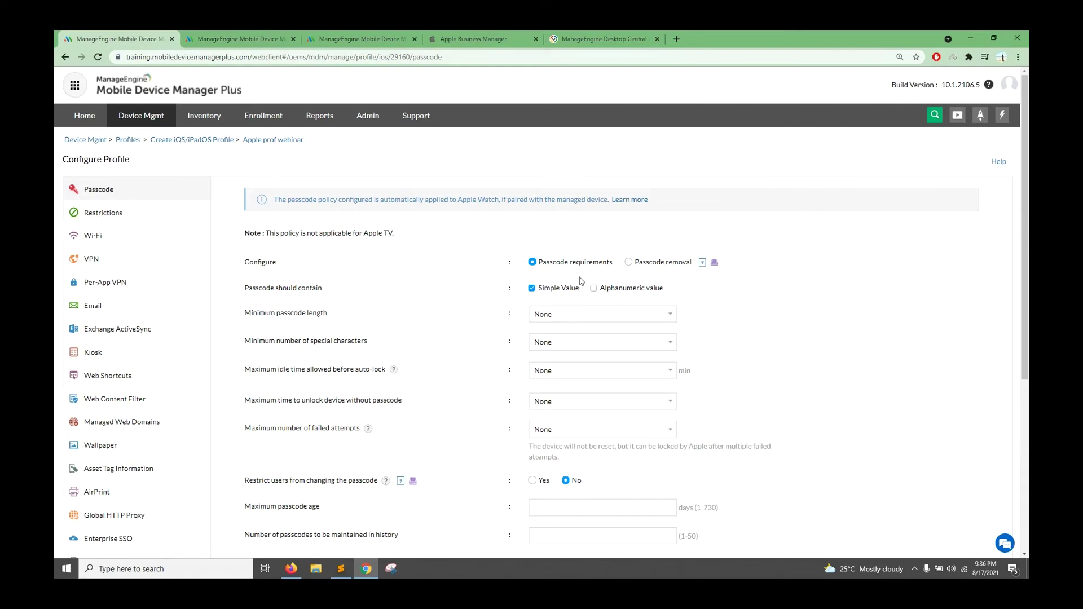
{"action": "scroll", "coordinate": [581, 280], "scroll_direction": "down", "scroll_amount": 3}
{"action": "left_click", "coordinate": [544, 190]}
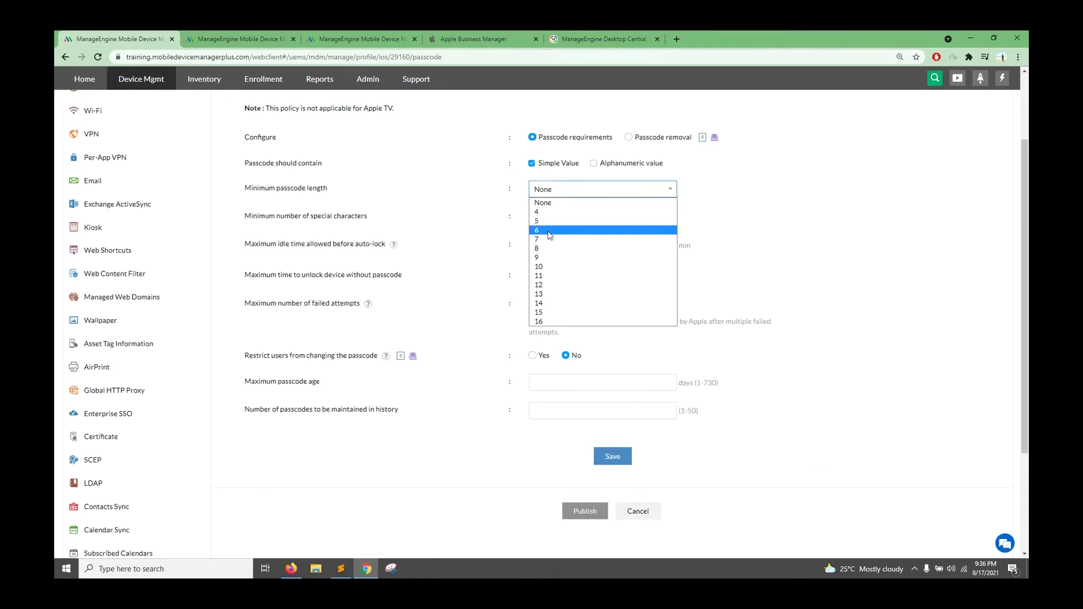
{"action": "left_click", "coordinate": [554, 230]}
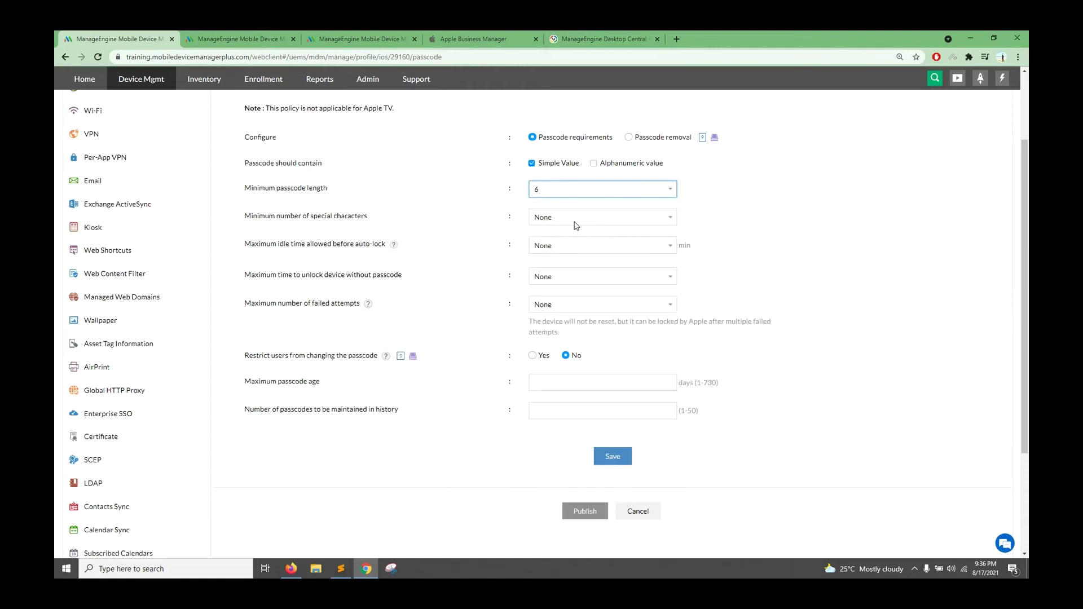
Try a minimum of 1 special character in the passcode policy, and return the setting to None
{"action": "left_click", "coordinate": [575, 225]}
{"action": "left_click", "coordinate": [562, 229]}
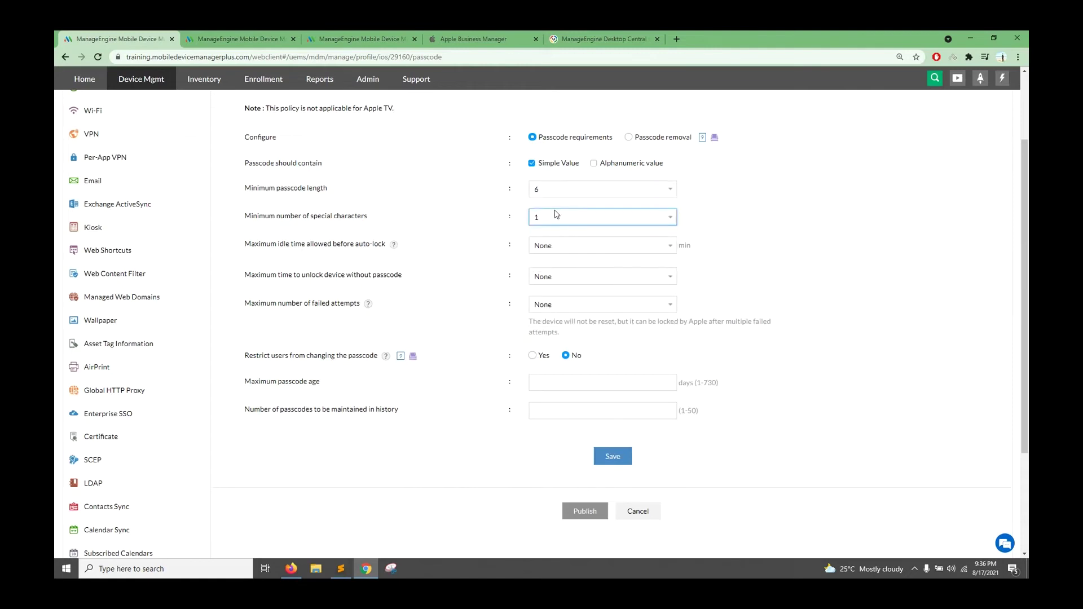
{"action": "left_click", "coordinate": [556, 218]}
{"action": "left_click", "coordinate": [552, 230]}
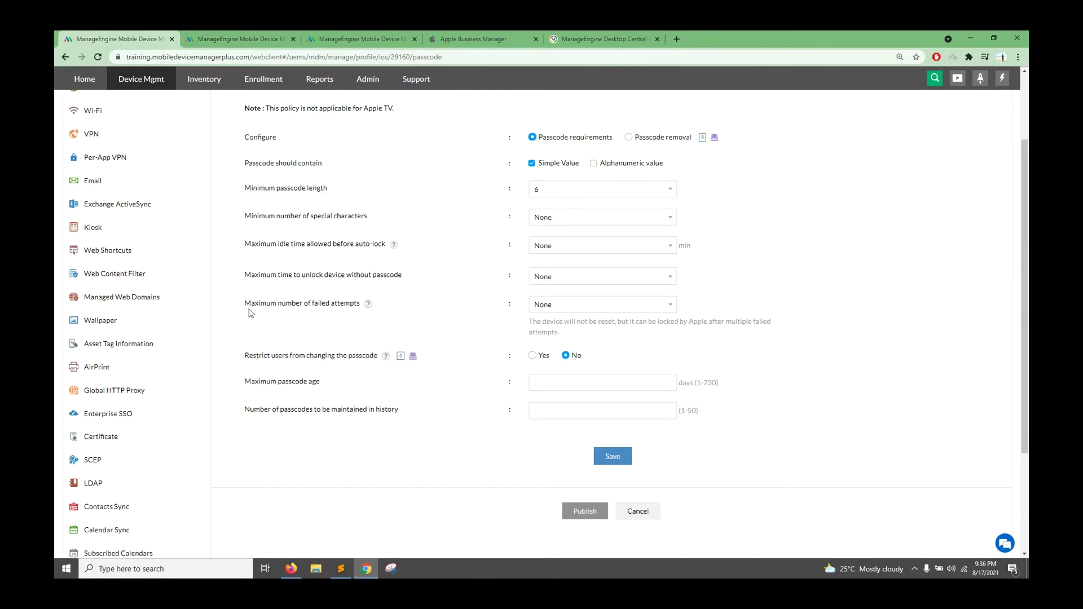
Set the maximum passcode age to 90 days and the maximum number of failed attempts to 6, highlighting the note below it
{"action": "left_click_drag", "start_coordinate": [242, 395], "coordinate": [355, 396]}
{"action": "left_click", "coordinate": [577, 386]}
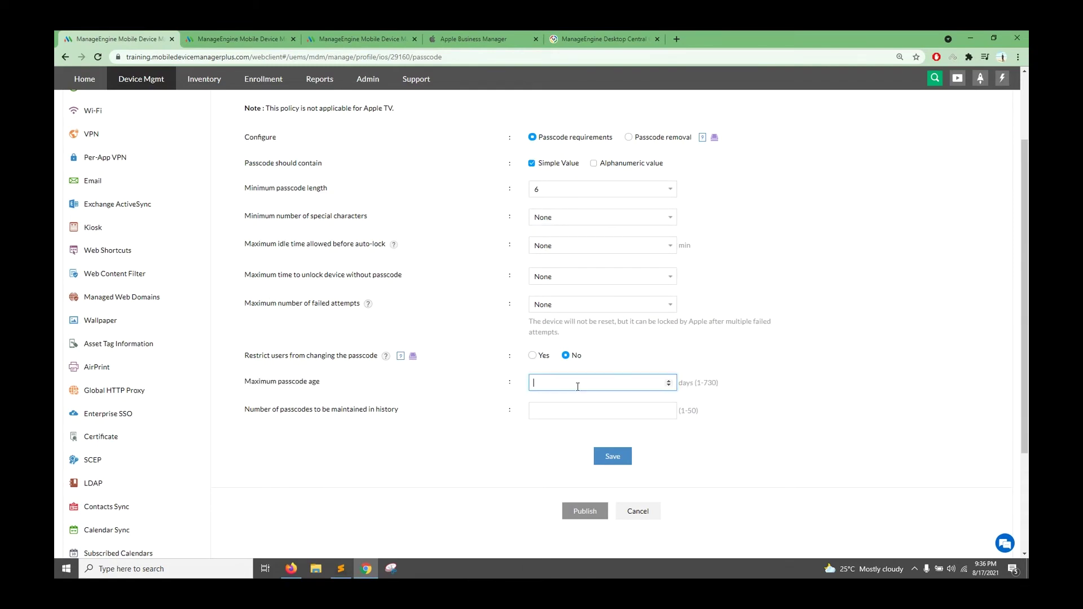
{"action": "left_click", "coordinate": [793, 300]}
{"action": "left_click", "coordinate": [569, 308]}
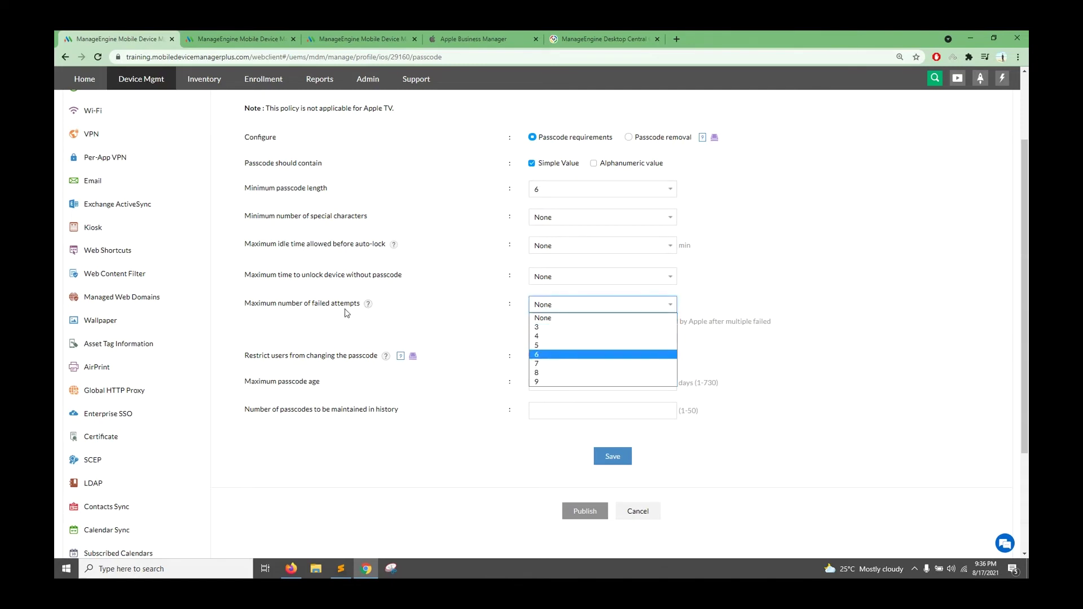
{"action": "left_click", "coordinate": [538, 354]}
{"action": "left_click_drag", "start_coordinate": [530, 327], "coordinate": [727, 328]}
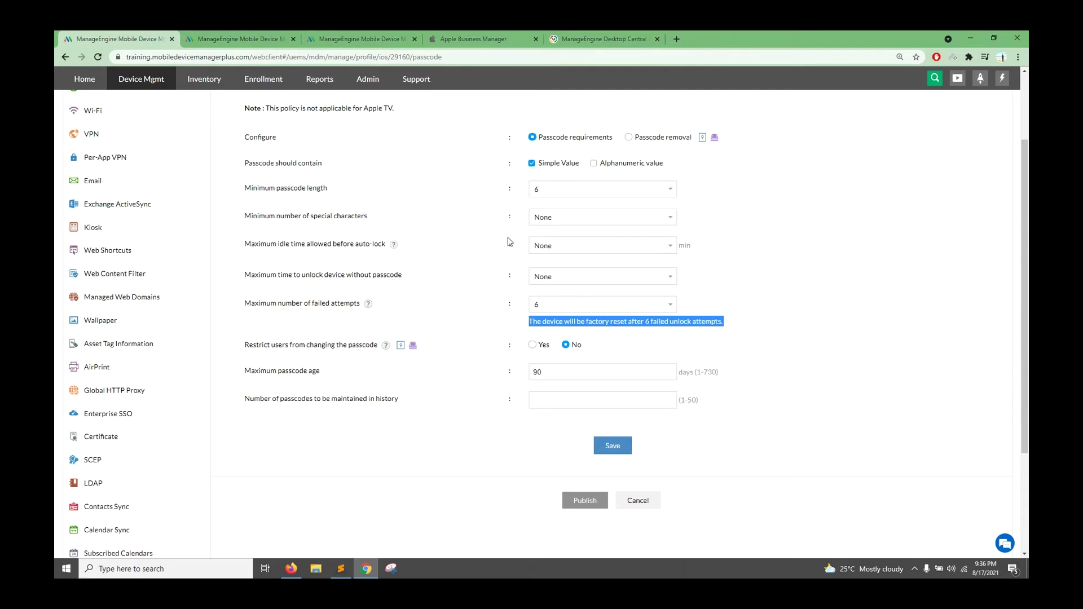
Review the Apple passcode policy settings, and switch to the passcode settings of the "Android Webinar" profile
{"action": "scroll", "coordinate": [326, 355], "scroll_direction": "up", "scroll_amount": 3}
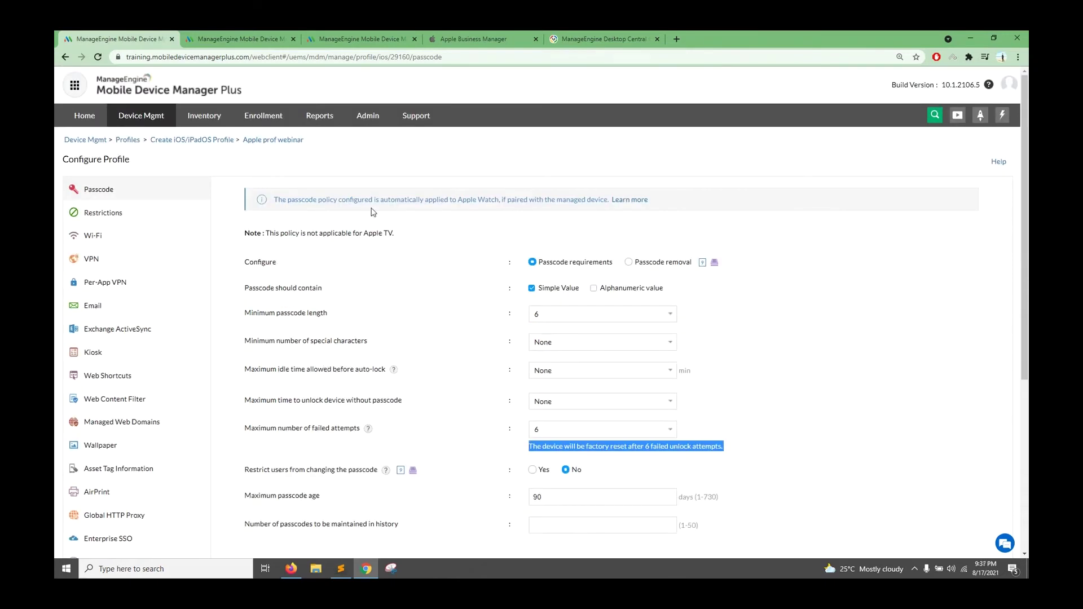
{"action": "scroll", "coordinate": [561, 337], "scroll_direction": "down", "scroll_amount": 3}
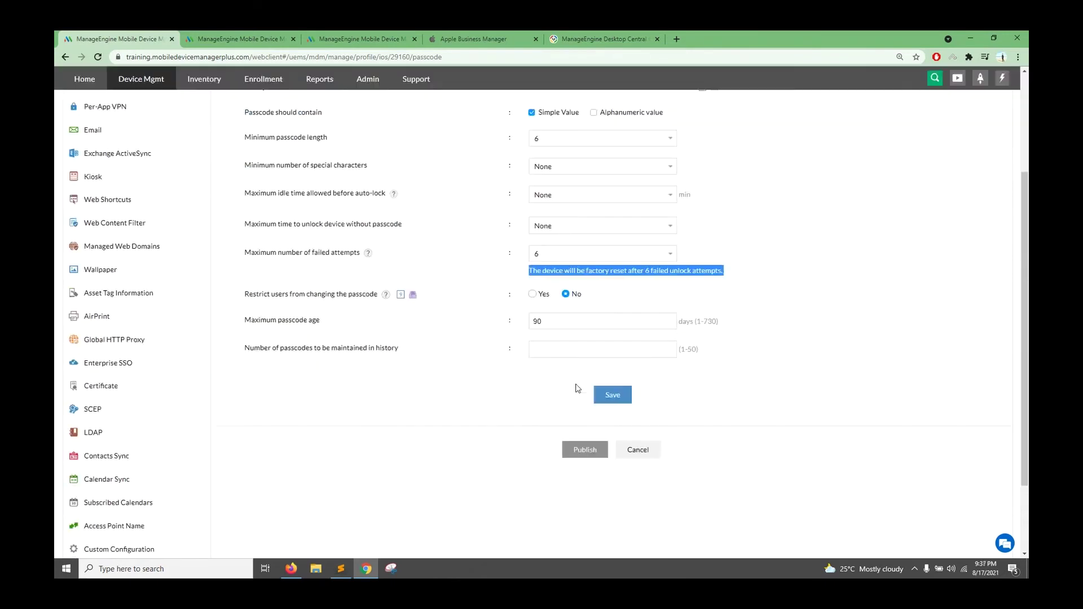
{"action": "scroll", "coordinate": [452, 448], "scroll_direction": "up", "scroll_amount": 2}
{"action": "left_click", "coordinate": [243, 99]}
{"action": "key", "text": "ctrl+Tab"}
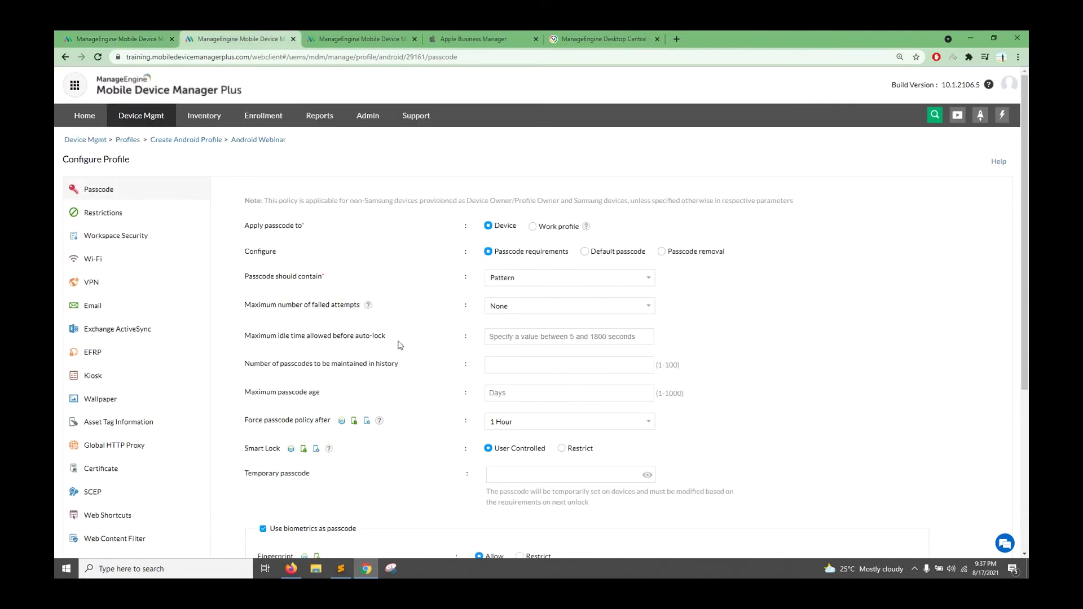
Try restricting fingerprint, iris scanning and face scanning as biometric passcodes in the Android passcode policy, and return all three to Allow
{"action": "scroll", "coordinate": [338, 308], "scroll_direction": "down", "scroll_amount": 5}
{"action": "left_click_drag", "start_coordinate": [256, 310], "coordinate": [287, 308]}
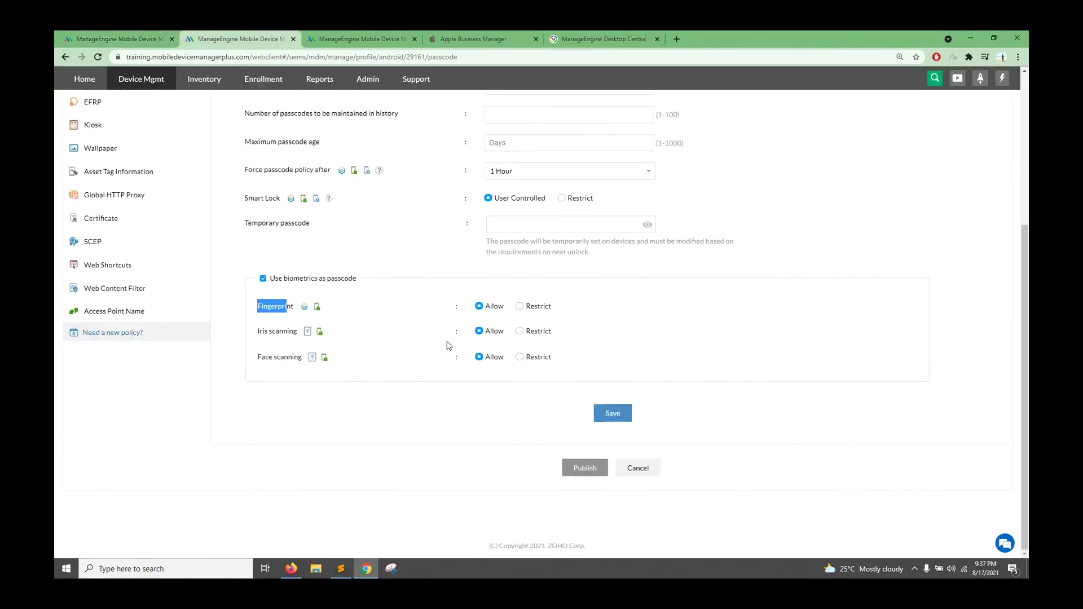
{"action": "left_click", "coordinate": [520, 307]}
{"action": "left_click", "coordinate": [520, 332]}
{"action": "left_click", "coordinate": [520, 358]}
{"action": "left_click", "coordinate": [479, 306]}
{"action": "left_click", "coordinate": [479, 357]}
{"action": "left_click", "coordinate": [479, 331]}
Require the Android passcode to contain Numbers, and try applying it to the work profile before returning to Device
{"action": "scroll", "coordinate": [541, 339], "scroll_direction": "up", "scroll_amount": 5}
{"action": "left_click", "coordinate": [529, 279]}
{"action": "left_click", "coordinate": [521, 300]}
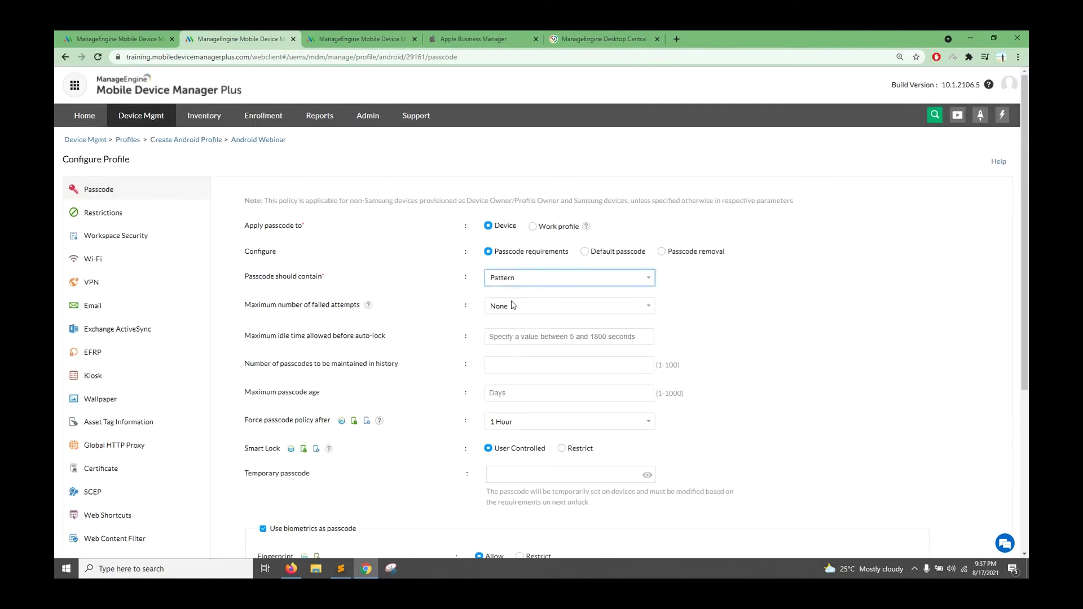
{"action": "left_click", "coordinate": [609, 306]}
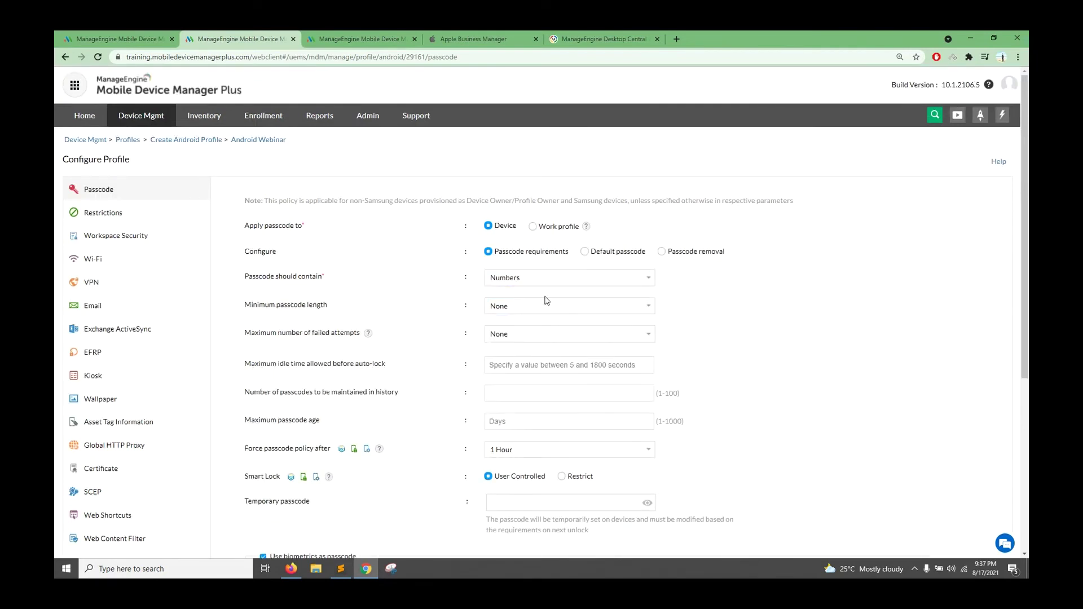
{"action": "left_click", "coordinate": [533, 226]}
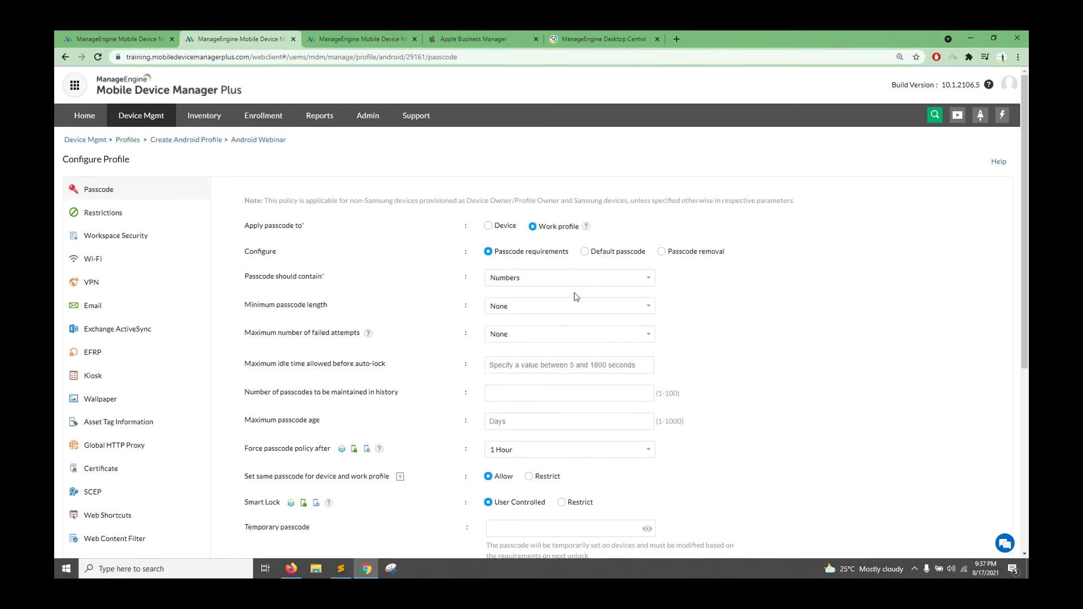
{"action": "left_click", "coordinate": [489, 227]}
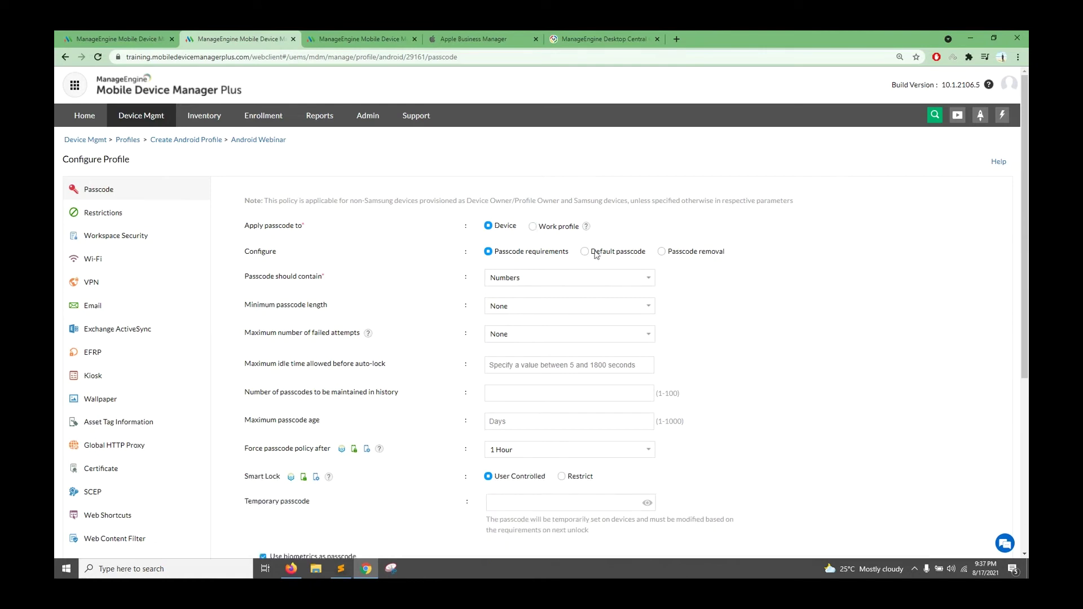
View the Android device functionality restrictions, and switch to the restrictions of the "Apple prof webinar" profile
{"action": "left_click", "coordinate": [129, 219]}
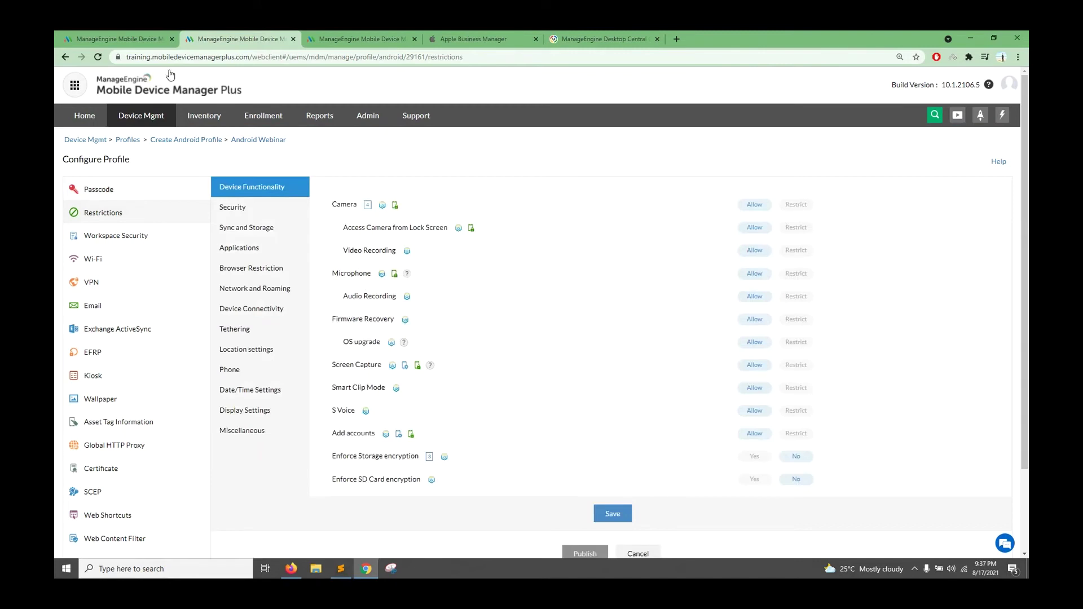
{"action": "left_click", "coordinate": [152, 31]}
{"action": "left_click", "coordinate": [135, 141]}
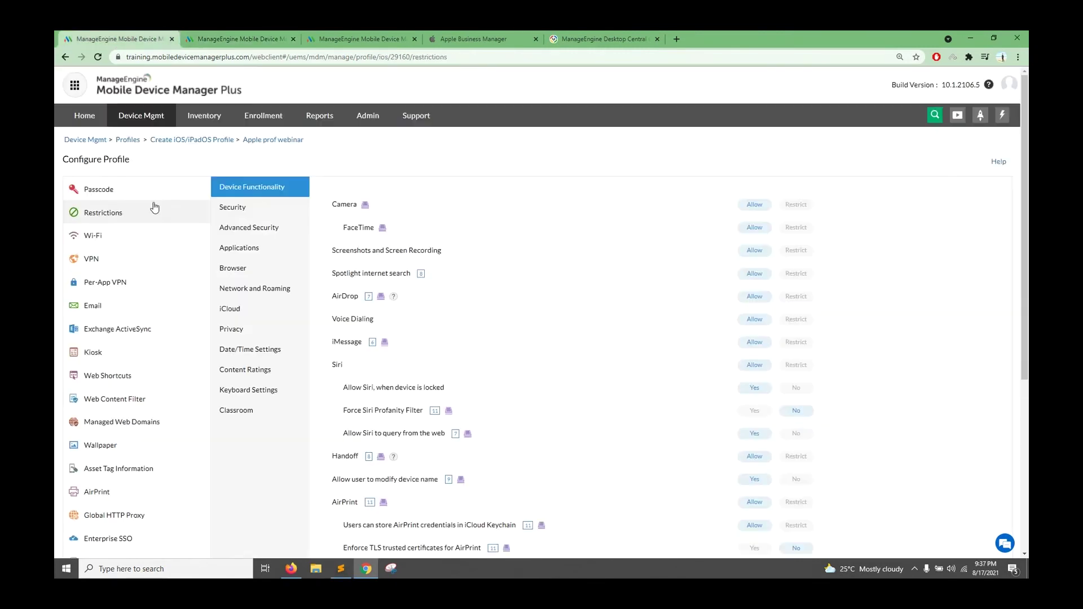
Restrict sharing data from managed apps to unmanaged apps in the Apple profile's security restrictions
{"action": "left_click", "coordinate": [253, 213]}
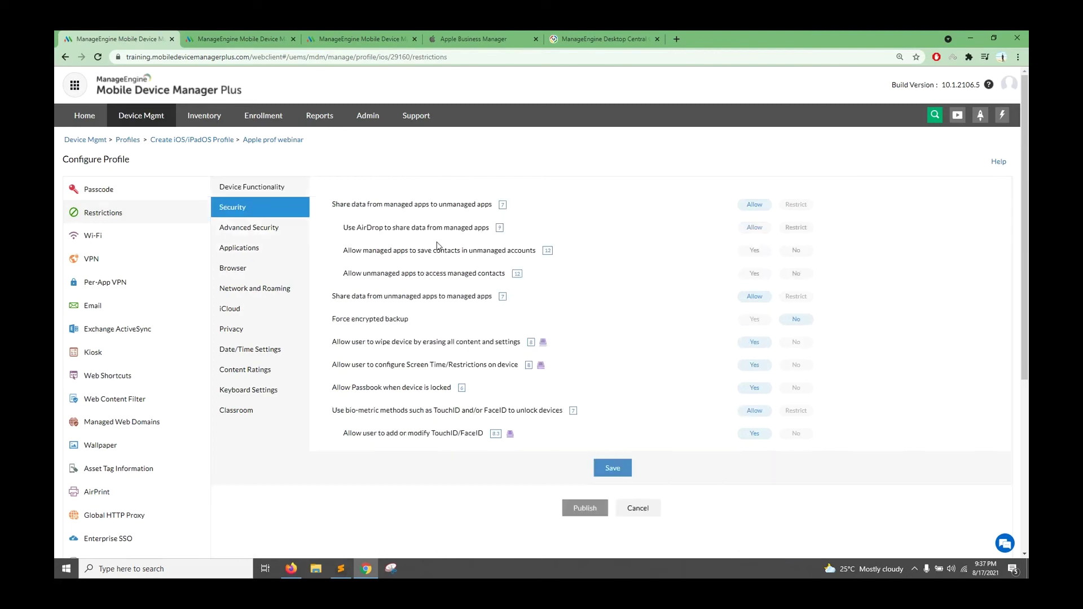
{"action": "left_click_drag", "start_coordinate": [387, 203], "coordinate": [491, 204]}
{"action": "left_click", "coordinate": [796, 208]}
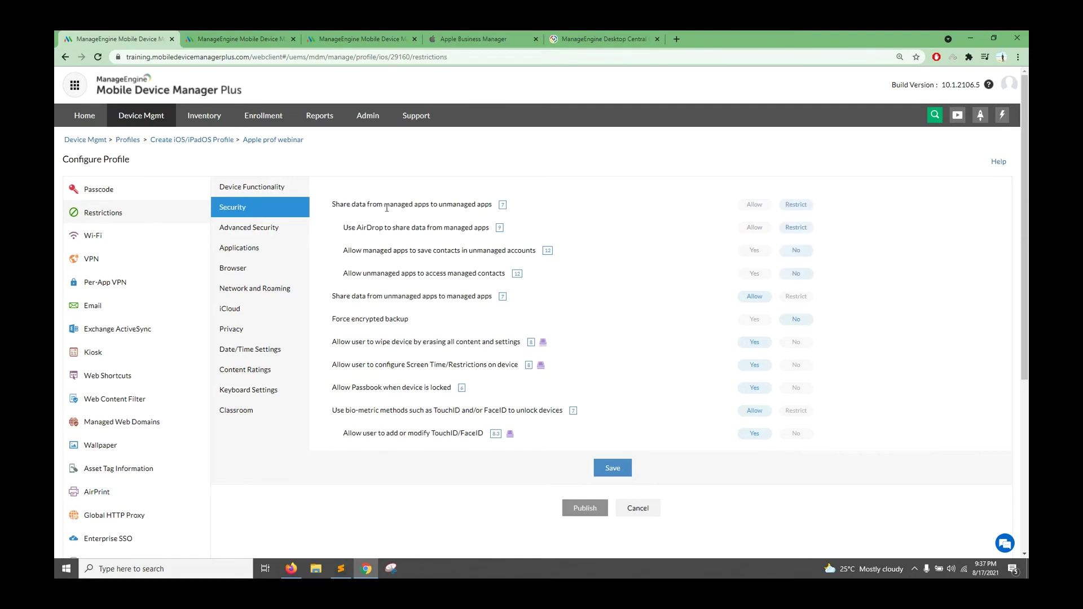
{"action": "left_click_drag", "start_coordinate": [386, 204], "coordinate": [415, 206]}
{"action": "left_click_drag", "start_coordinate": [494, 207], "coordinate": [446, 203]}
Start a Wi-Fi configuration in the Apple profile with the SSID ZohoWork, and highlight the automatic connection setting
{"action": "left_click", "coordinate": [93, 235]}
{"action": "left_click", "coordinate": [568, 280]}
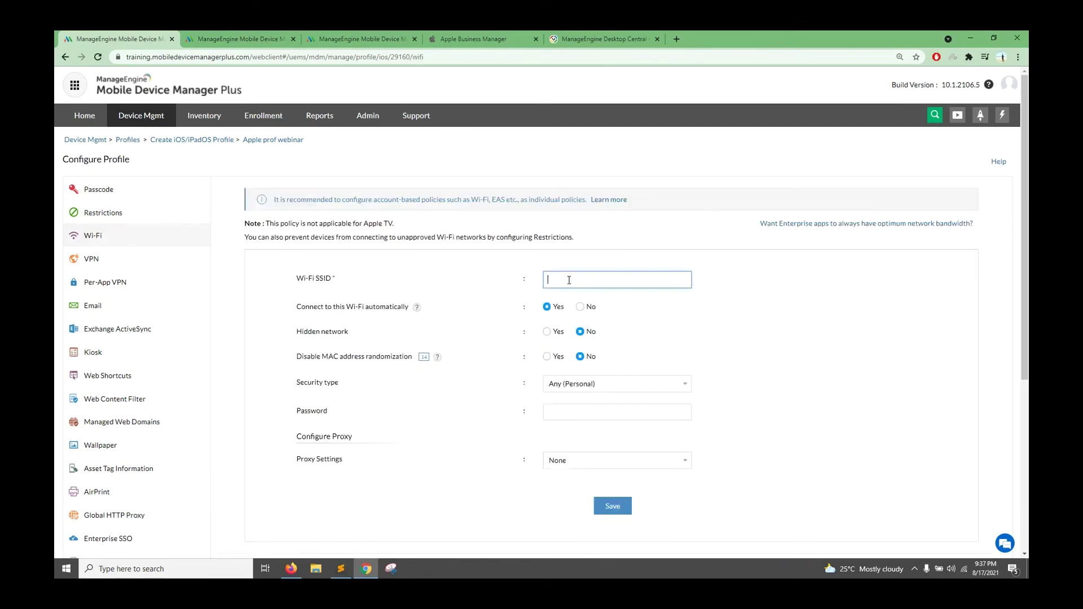
{"action": "left_click", "coordinate": [564, 305]}
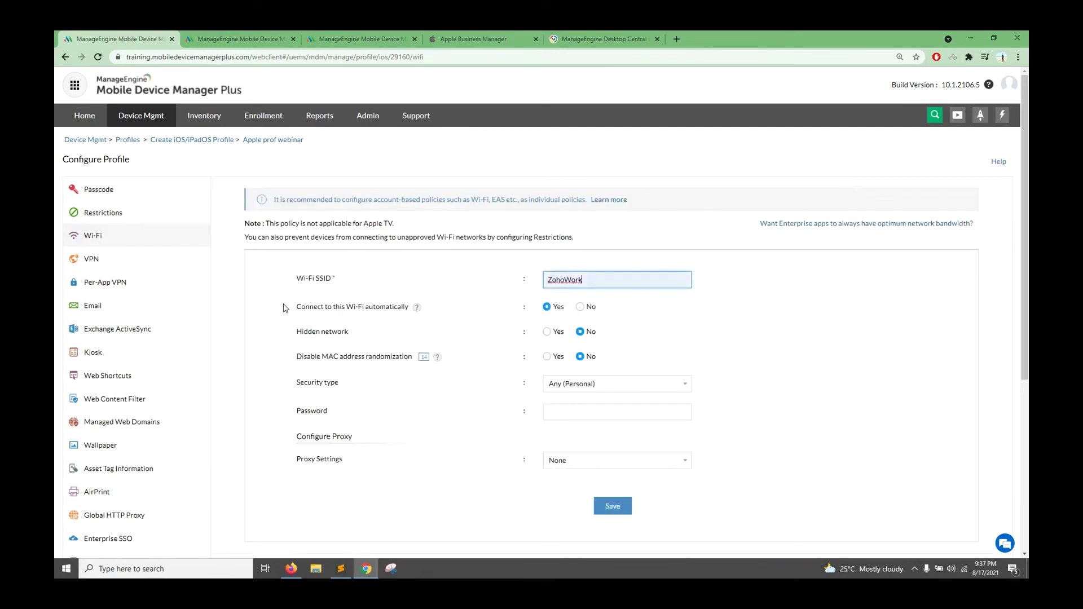
{"action": "left_click_drag", "start_coordinate": [284, 305], "coordinate": [409, 308]}
{"action": "left_click", "coordinate": [752, 318]}
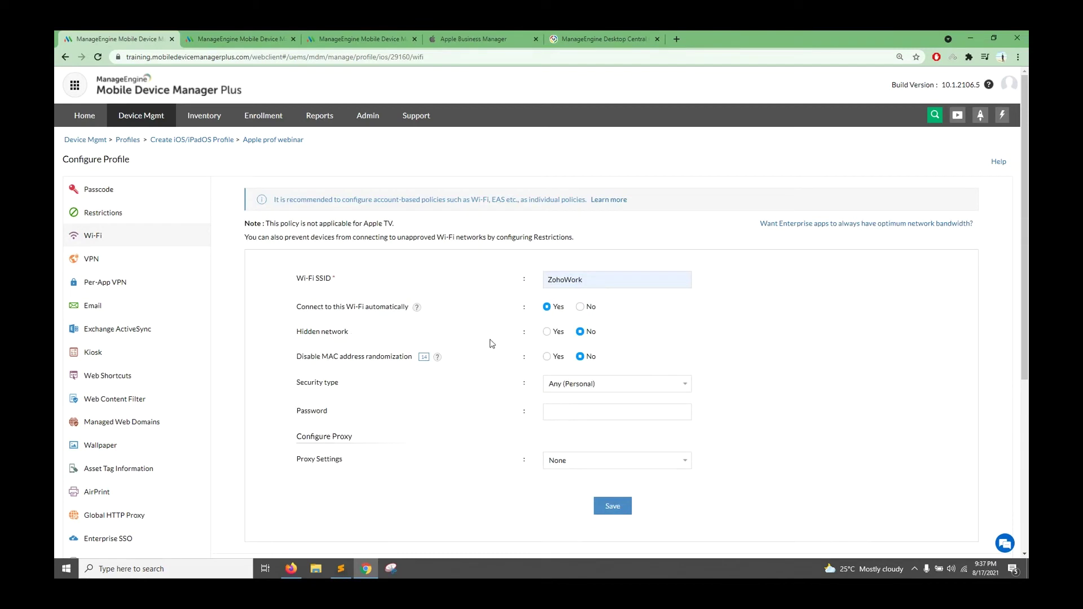
Set the ZohoWork security type to WPA/WPA2, enter the Wi-Fi password, and save the configuration
{"action": "left_click", "coordinate": [608, 410]}
{"action": "left_click", "coordinate": [605, 385]}
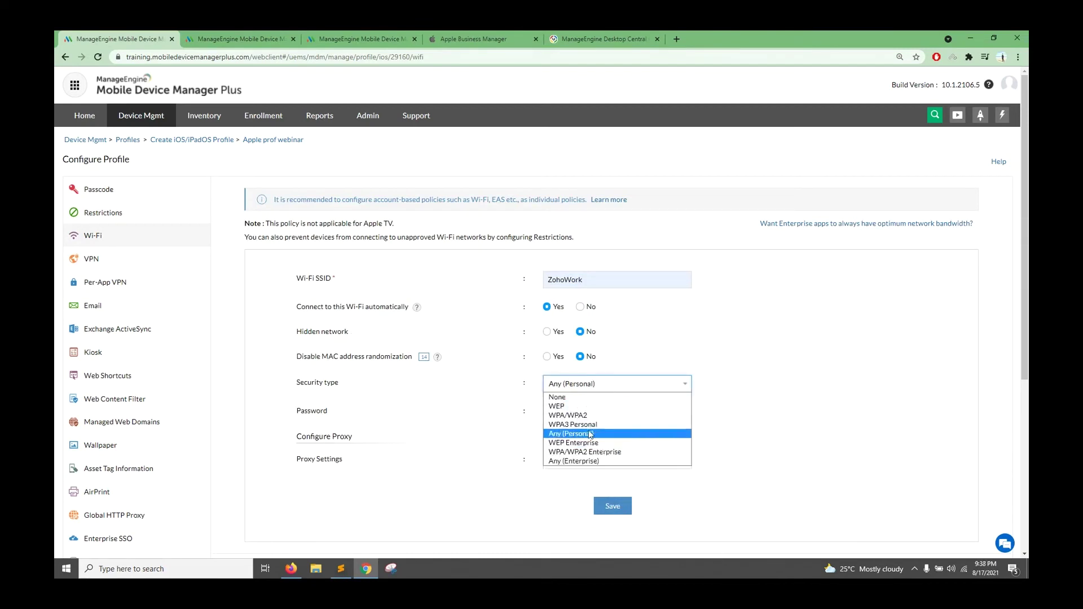
{"action": "left_click", "coordinate": [569, 415]}
{"action": "left_click", "coordinate": [571, 413]}
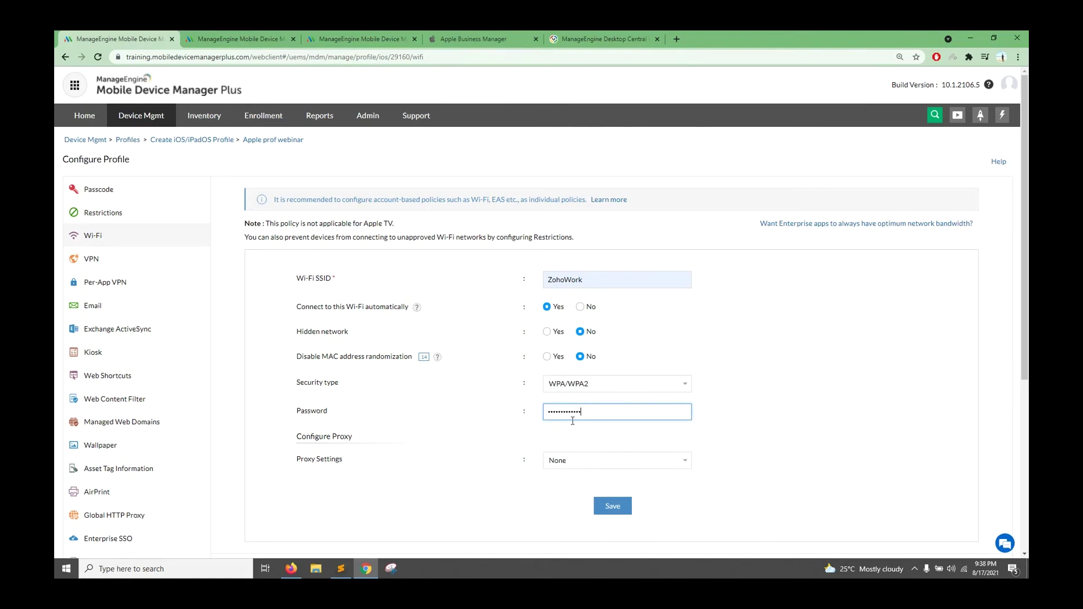
{"action": "left_click", "coordinate": [617, 511]}
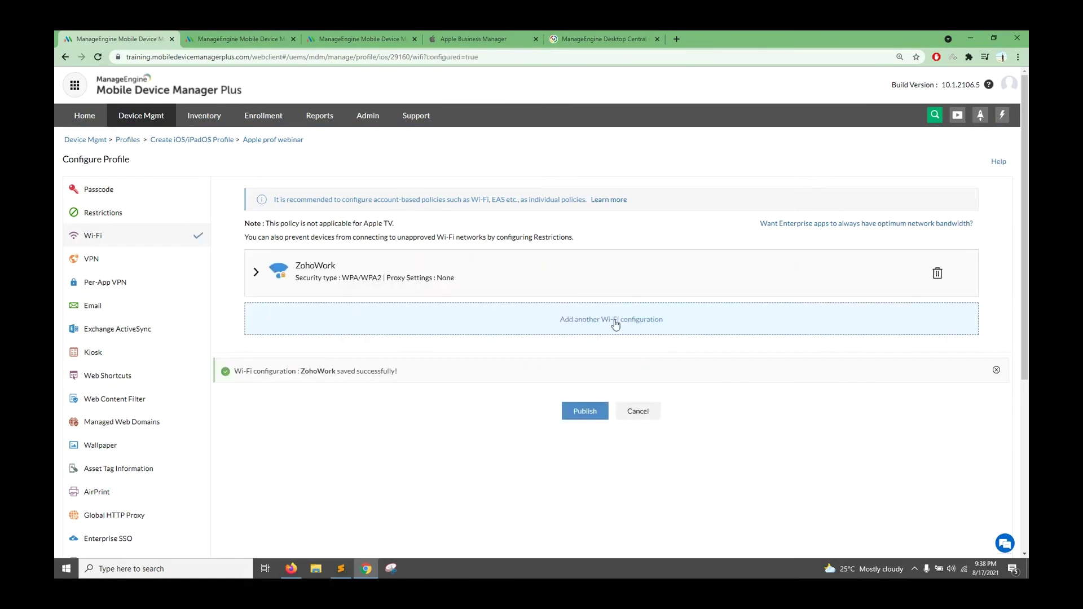
Add a second Wi-Fi configuration with the SSID ZohoGuest and the security type WPA/WPA2 Enterprise
{"action": "left_click", "coordinate": [615, 322]}
{"action": "left_click", "coordinate": [558, 375]}
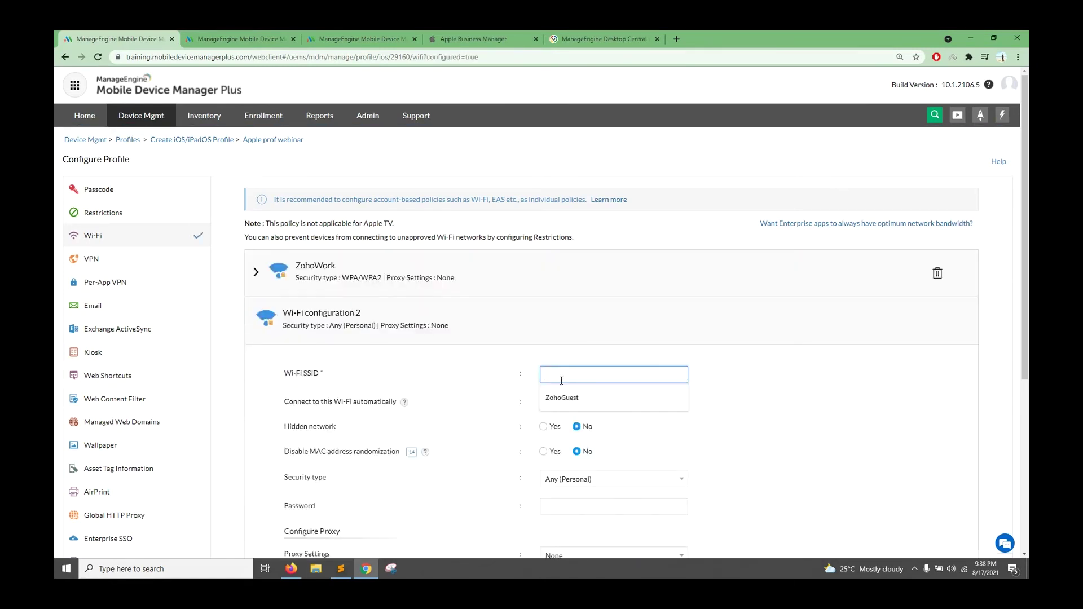
{"action": "left_click", "coordinate": [562, 398]}
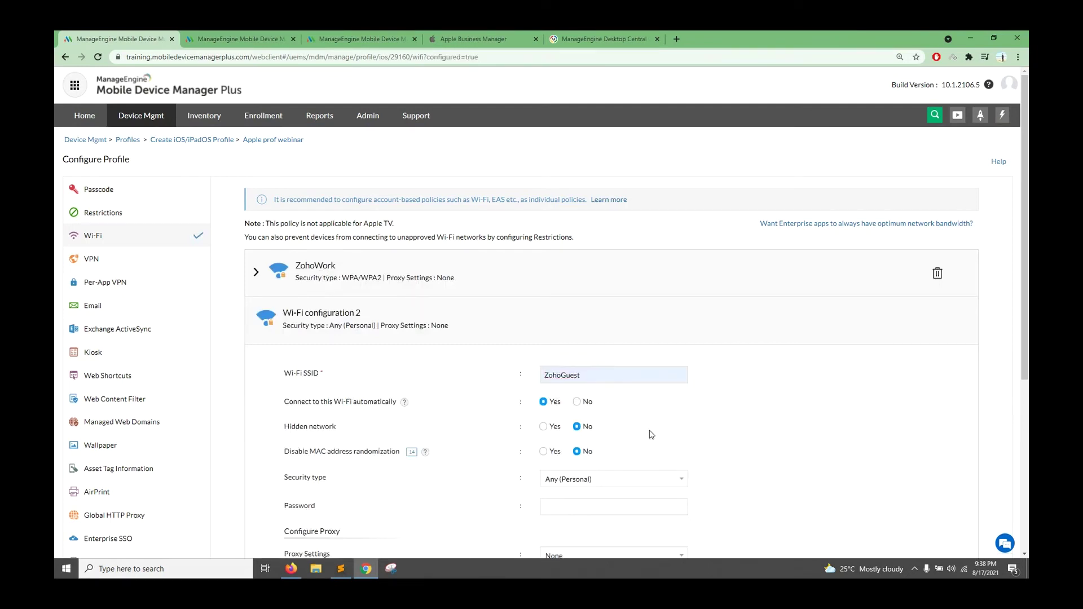
{"action": "scroll", "coordinate": [648, 432], "scroll_direction": "down", "scroll_amount": 4}
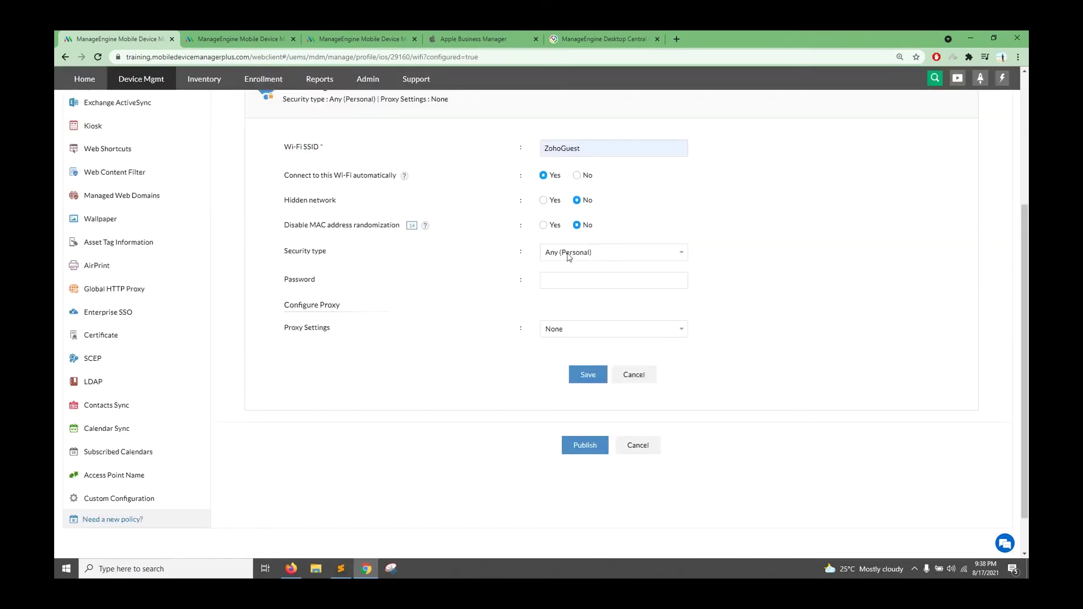
{"action": "left_click", "coordinate": [568, 254]}
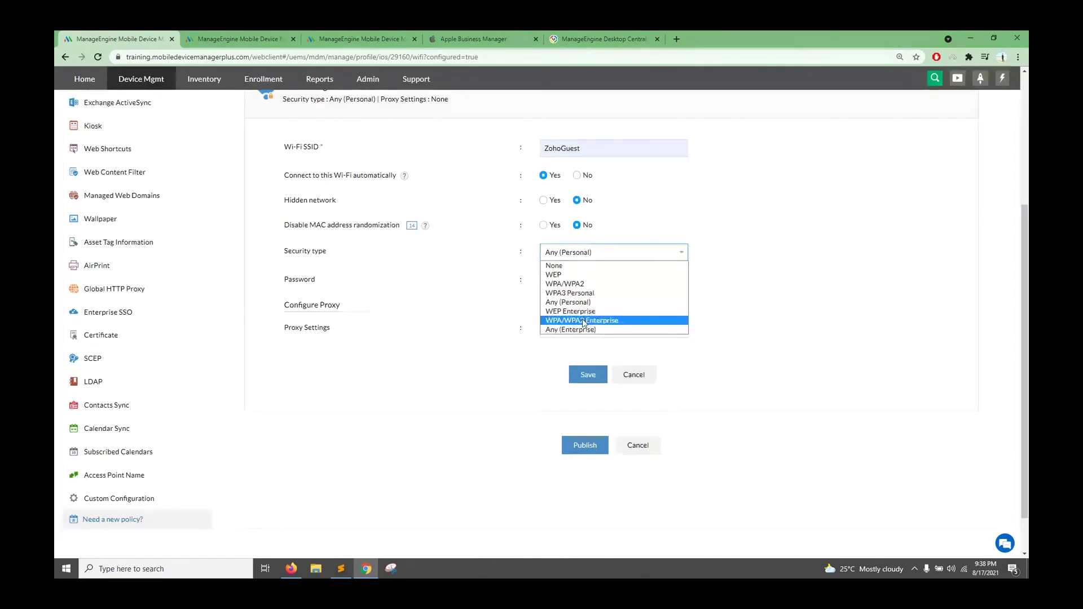
{"action": "left_click", "coordinate": [582, 319]}
Select alz2-DC1-CA as the trusted certificate for the ZohoGuest Wi-Fi configuration
{"action": "scroll", "coordinate": [671, 459], "scroll_direction": "down", "scroll_amount": 2}
{"action": "left_click", "coordinate": [673, 461]}
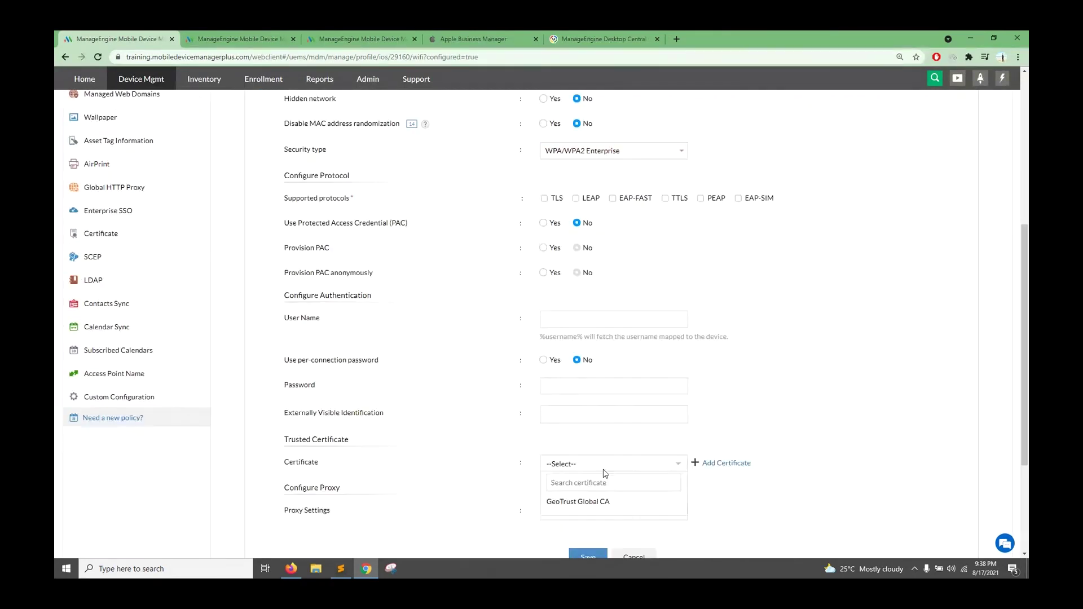
{"action": "left_click", "coordinate": [598, 500]}
{"action": "scroll", "coordinate": [607, 499], "scroll_direction": "down", "scroll_amount": 3}
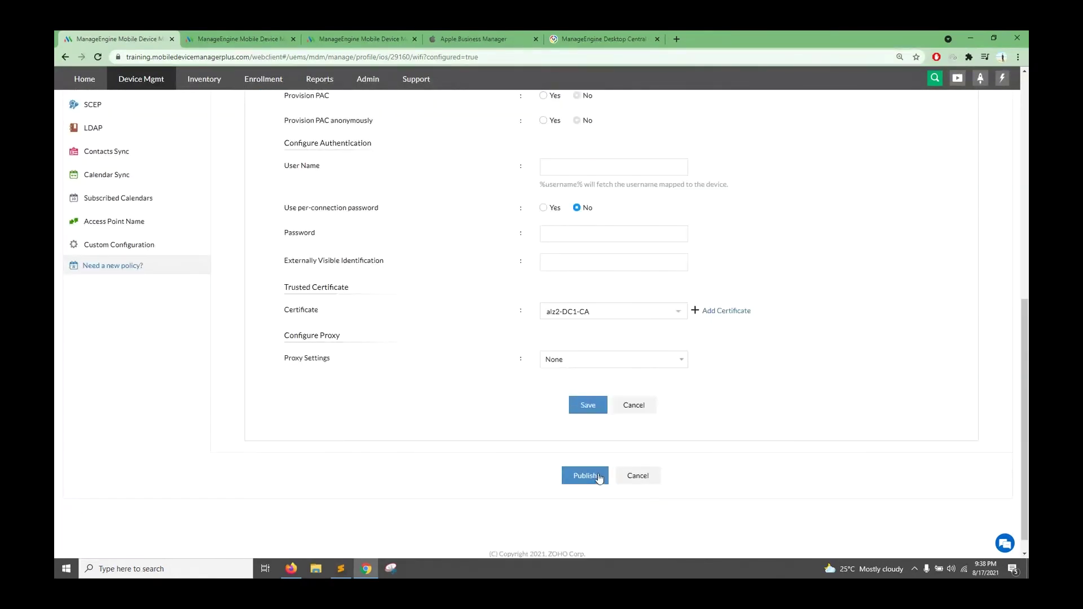
{"action": "left_click", "coordinate": [599, 477]}
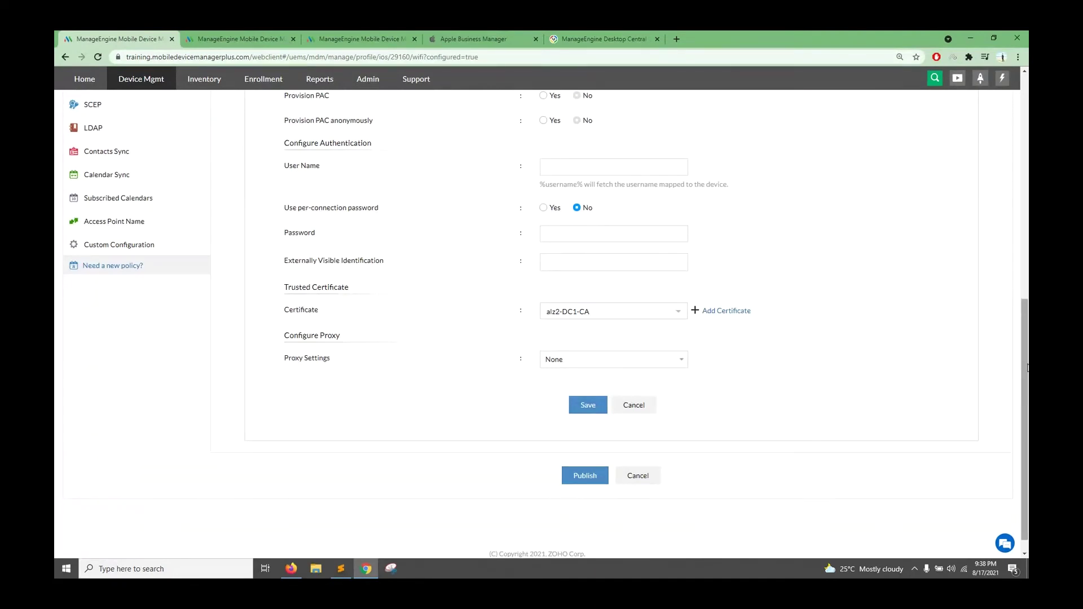
{"action": "scroll", "coordinate": [128, 268], "scroll_direction": "up", "scroll_amount": 9}
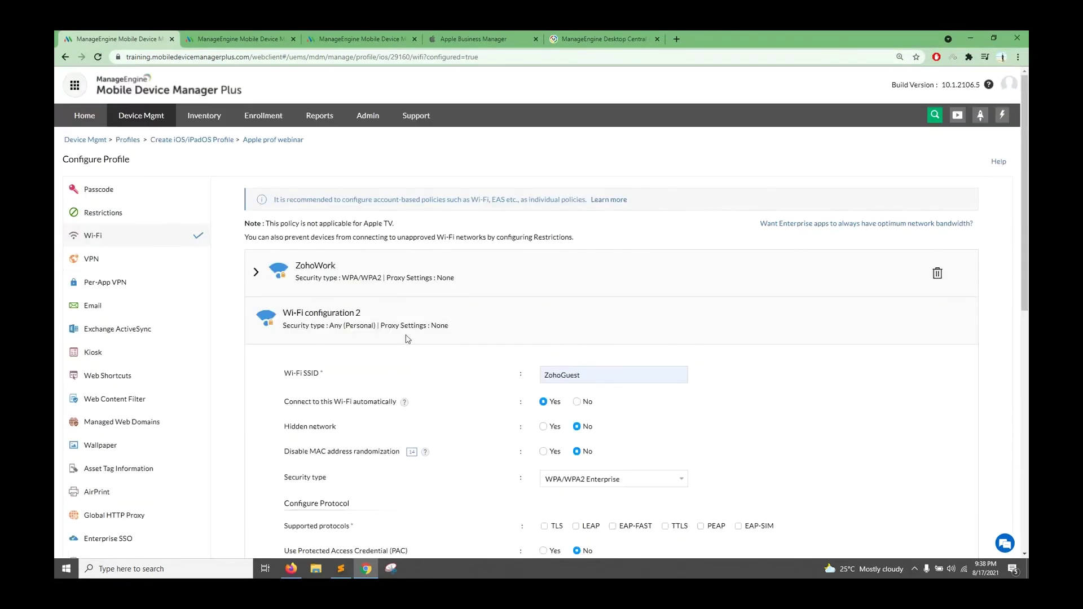
View the connection types available for the VPN policy of the Apple profile
{"action": "left_click", "coordinate": [128, 264]}
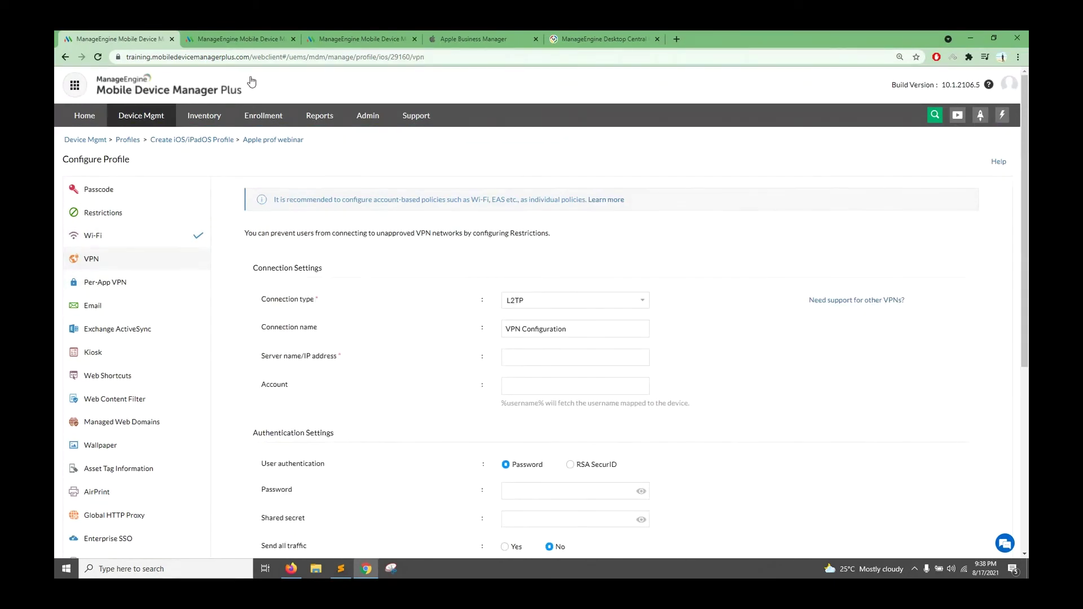
{"action": "key", "text": "ctrl+Tab"}
{"action": "left_click", "coordinate": [150, 34]}
{"action": "left_click", "coordinate": [530, 301]}
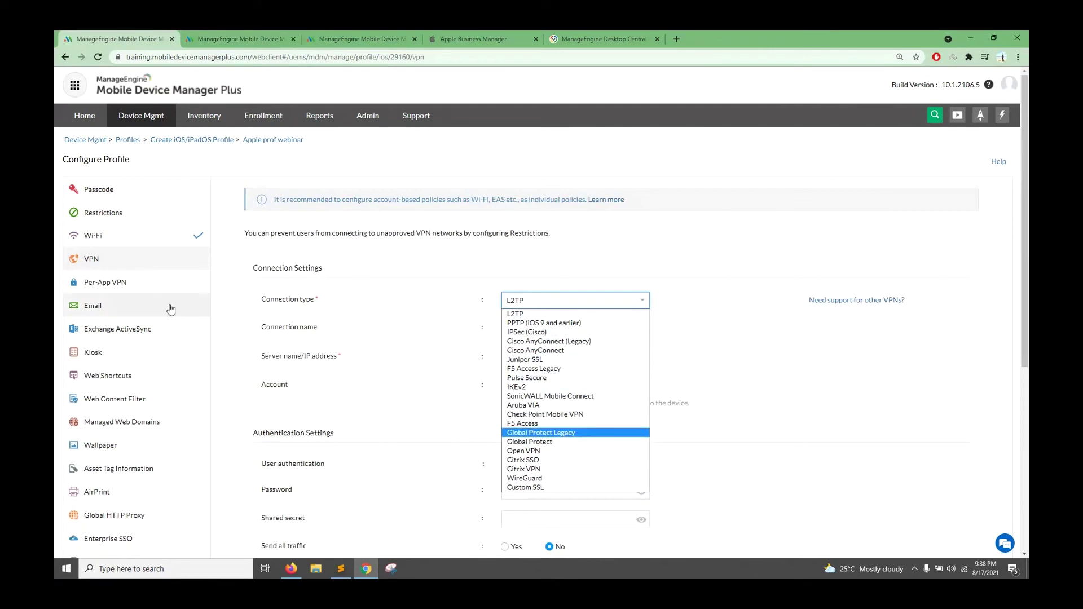
In the Per-App VPN policy, try CNN: Breaking US & World News, replace it with Documents (Office Docs), and review the VPN settings
{"action": "left_click", "coordinate": [122, 283]}
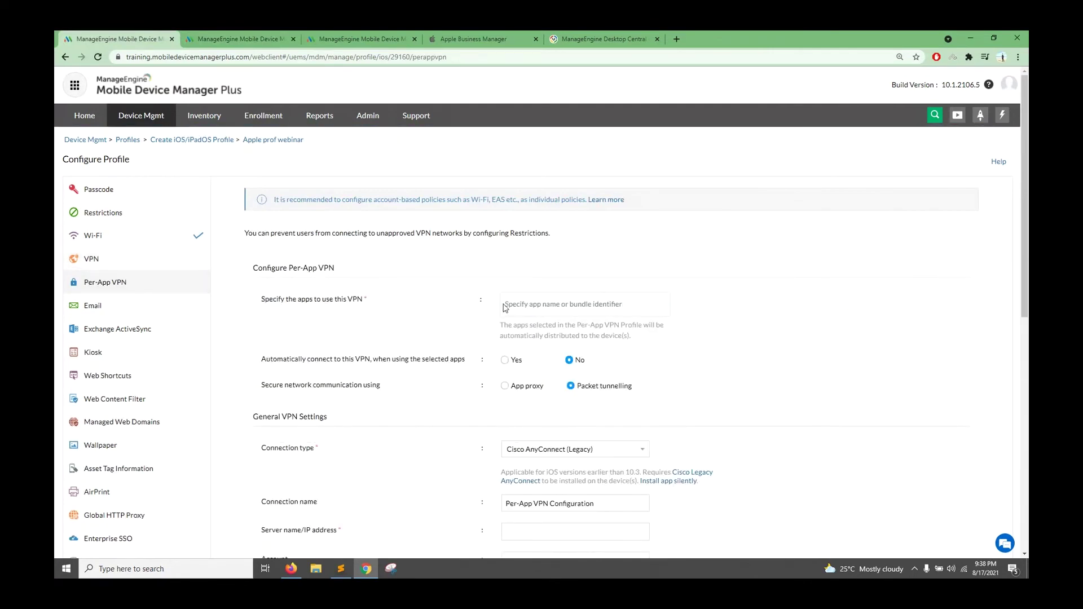
{"action": "left_click", "coordinate": [517, 304]}
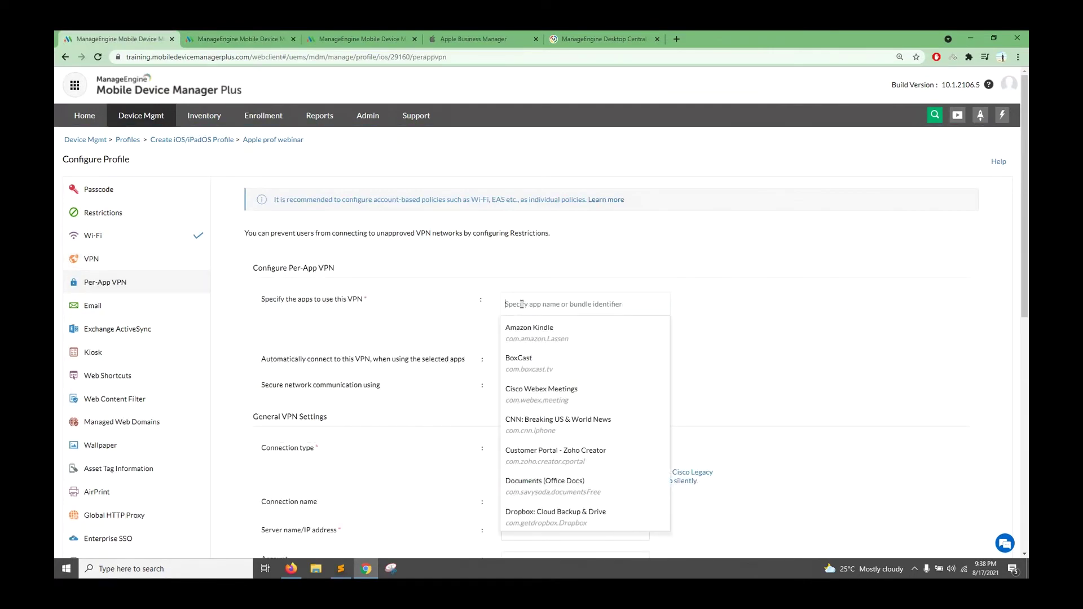
{"action": "left_click", "coordinate": [553, 431]}
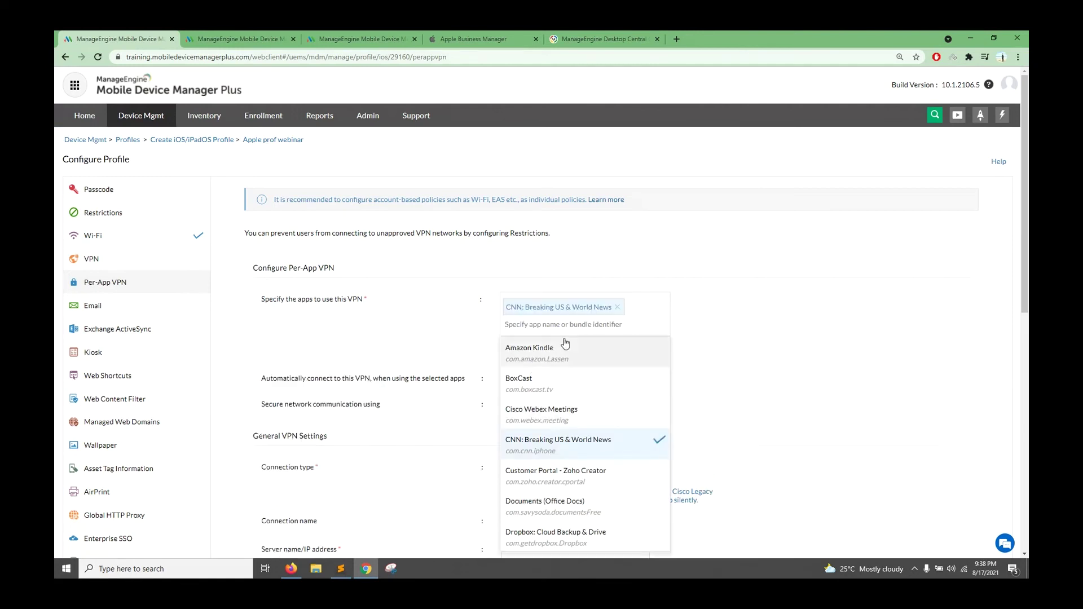
{"action": "left_click", "coordinate": [620, 308]}
{"action": "left_click", "coordinate": [567, 306]}
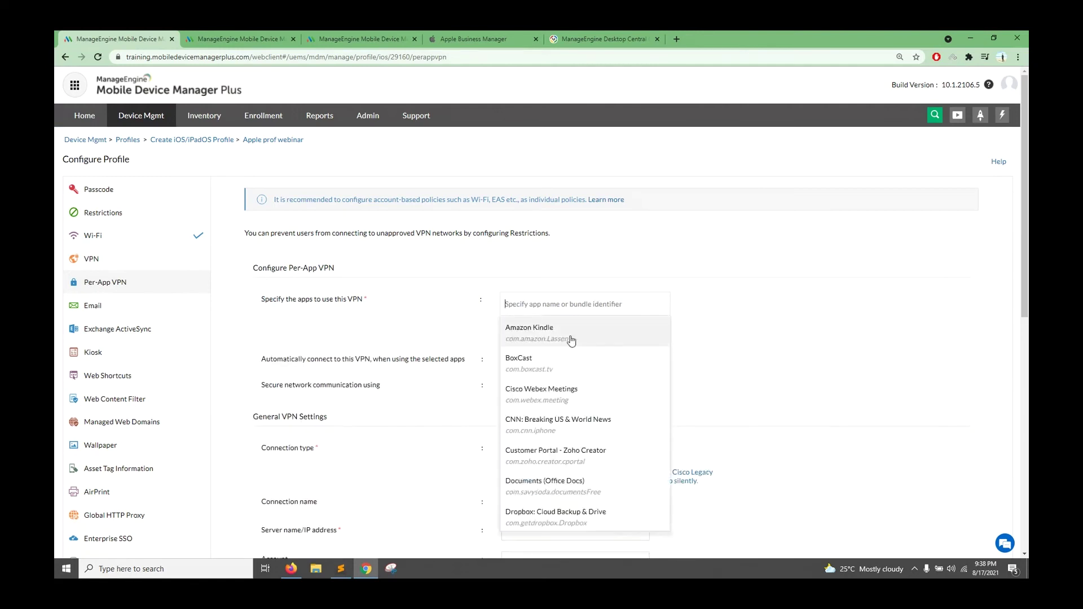
{"action": "left_click", "coordinate": [551, 488]}
{"action": "scroll", "coordinate": [518, 423], "scroll_direction": "down", "scroll_amount": 4}
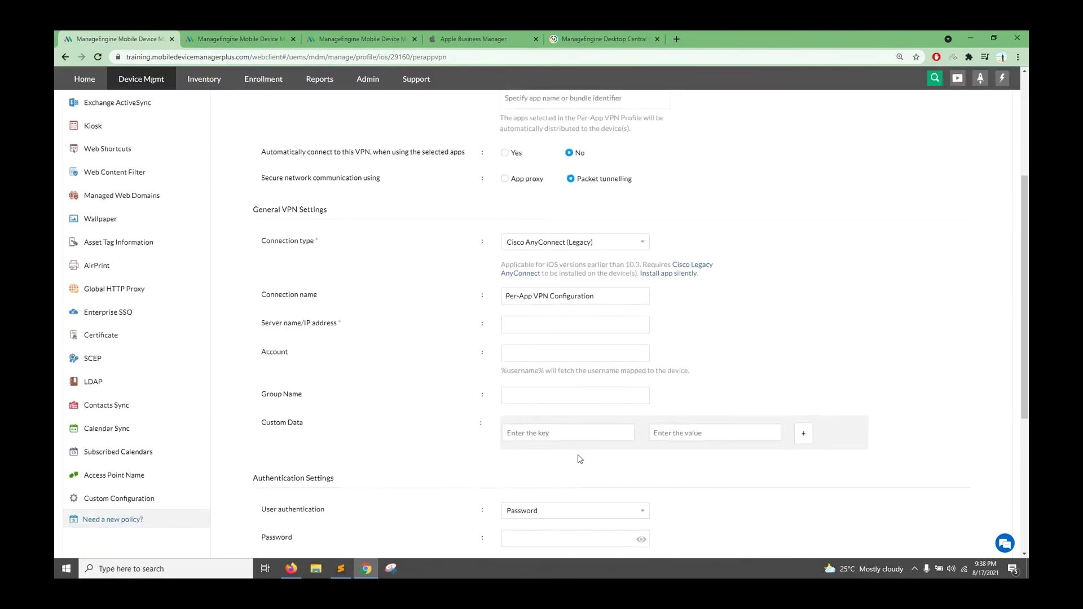
{"action": "scroll", "coordinate": [420, 408], "scroll_direction": "up", "scroll_amount": 4}
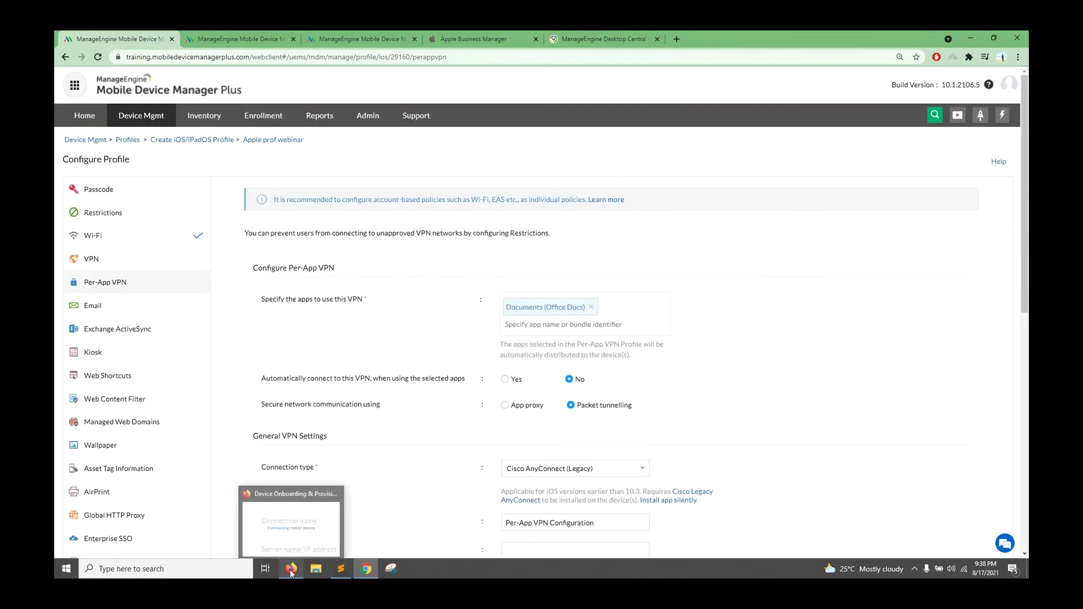
In the "Android Webinar" profile's Exchange ActiveSync policy, choose Office 365 / Exchange Online as host type and Samsung Email as client app
{"action": "left_click", "coordinate": [237, 39]}
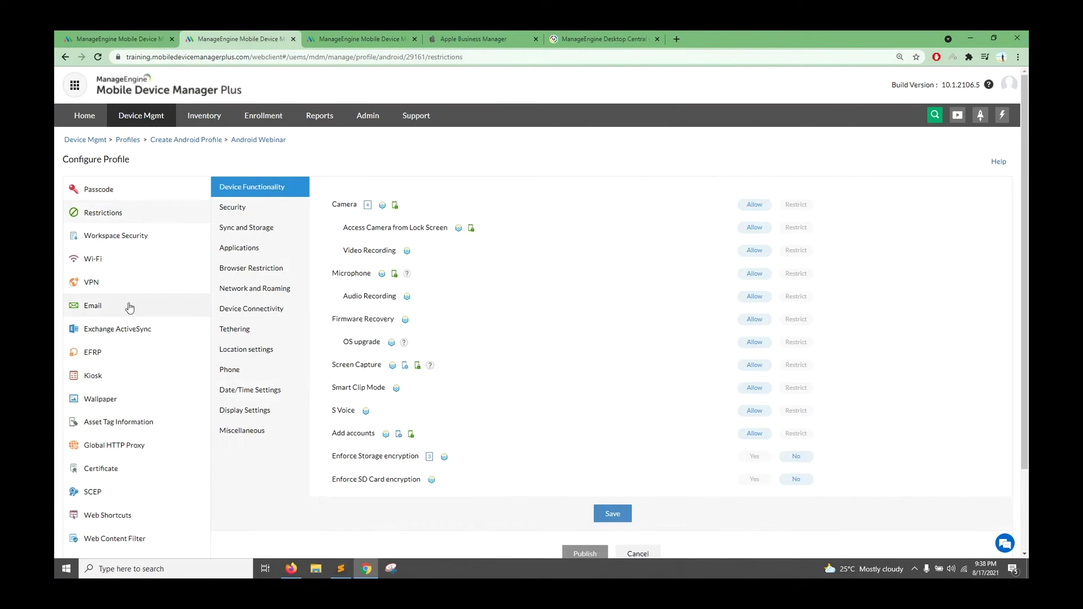
{"action": "left_click", "coordinate": [133, 330]}
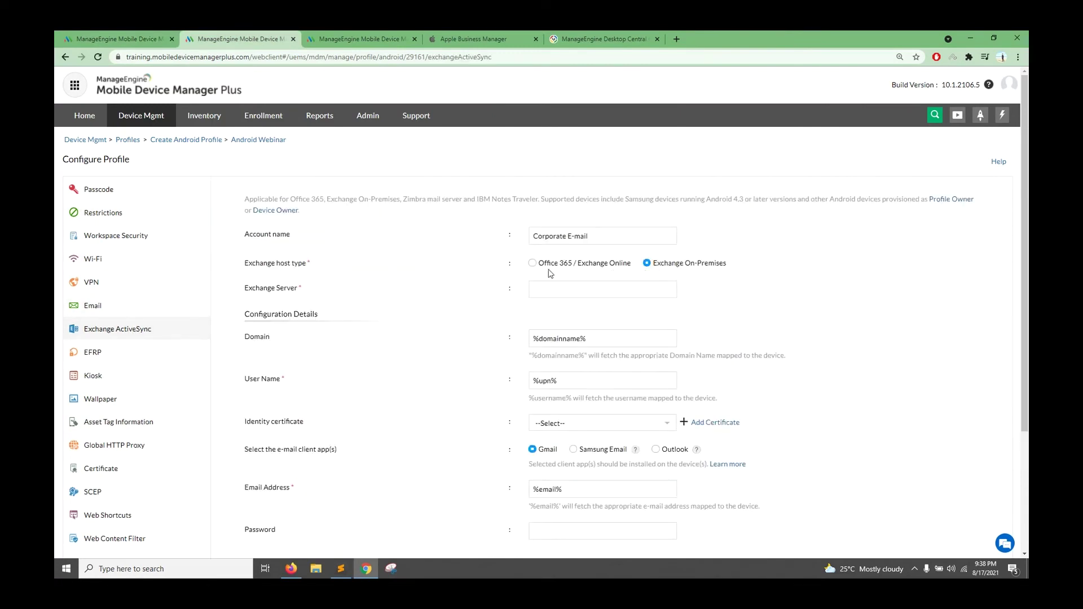
{"action": "left_click", "coordinate": [532, 263]}
{"action": "left_click", "coordinate": [648, 264]}
{"action": "left_click", "coordinate": [532, 264]}
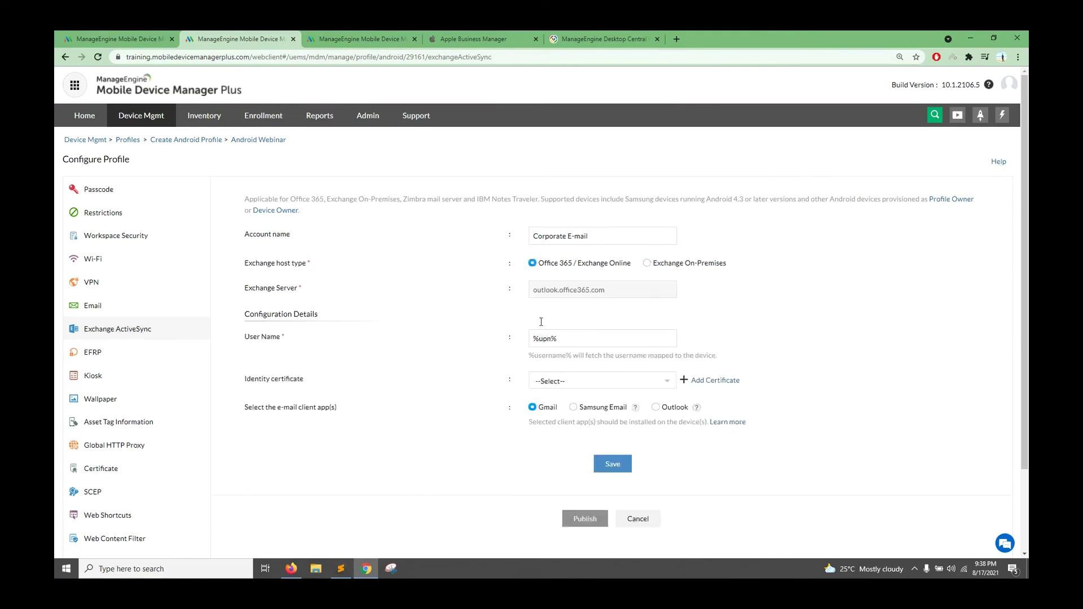
{"action": "left_click", "coordinate": [574, 407]}
{"action": "scroll", "coordinate": [598, 446], "scroll_direction": "down", "scroll_amount": 4}
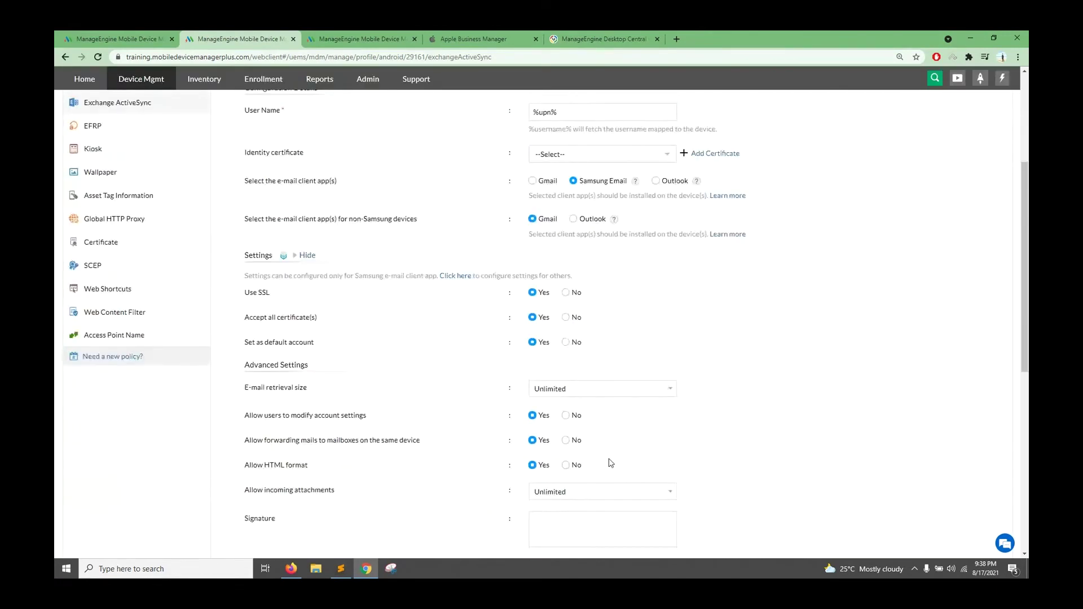
Review the Exchange ActiveSync policy's e-mail client, advanced and sync settings for Samsung devices
{"action": "left_click_drag", "start_coordinate": [249, 181], "coordinate": [337, 181]}
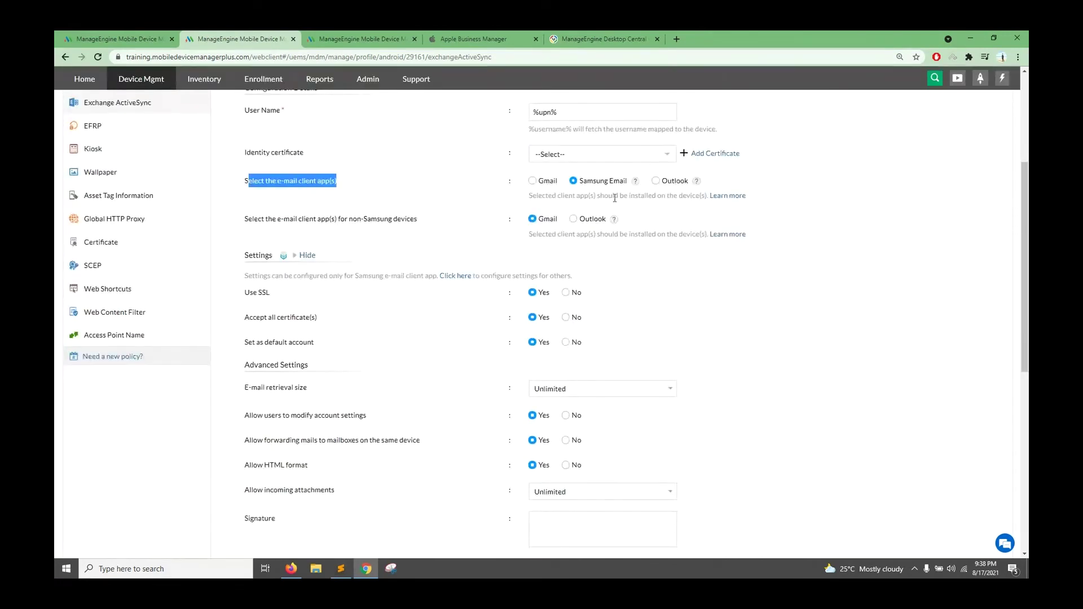
{"action": "scroll", "coordinate": [403, 435], "scroll_direction": "up", "scroll_amount": 2}
{"action": "scroll", "coordinate": [270, 331], "scroll_direction": "down", "scroll_amount": 4}
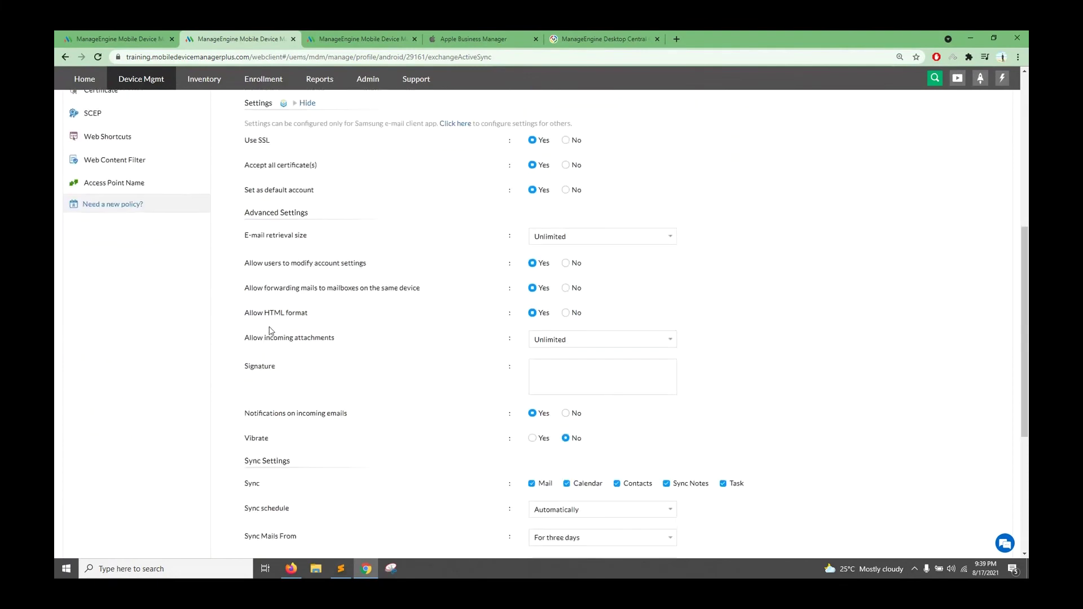
{"action": "scroll", "coordinate": [349, 496], "scroll_direction": "down", "scroll_amount": 1}
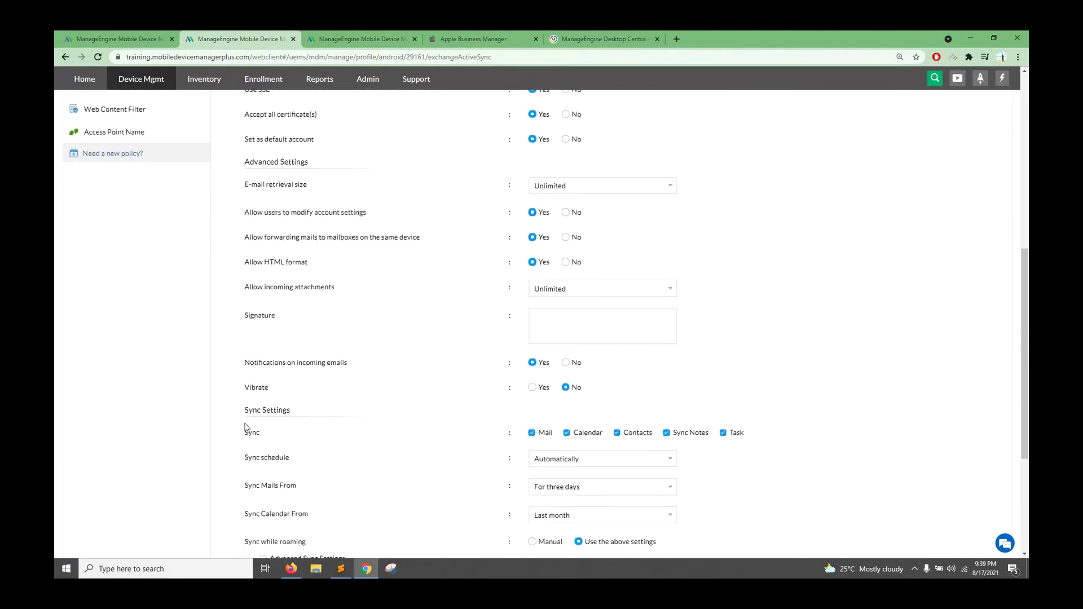
{"action": "double_click", "coordinate": [252, 432]}
{"action": "scroll", "coordinate": [279, 460], "scroll_direction": "down", "scroll_amount": 3}
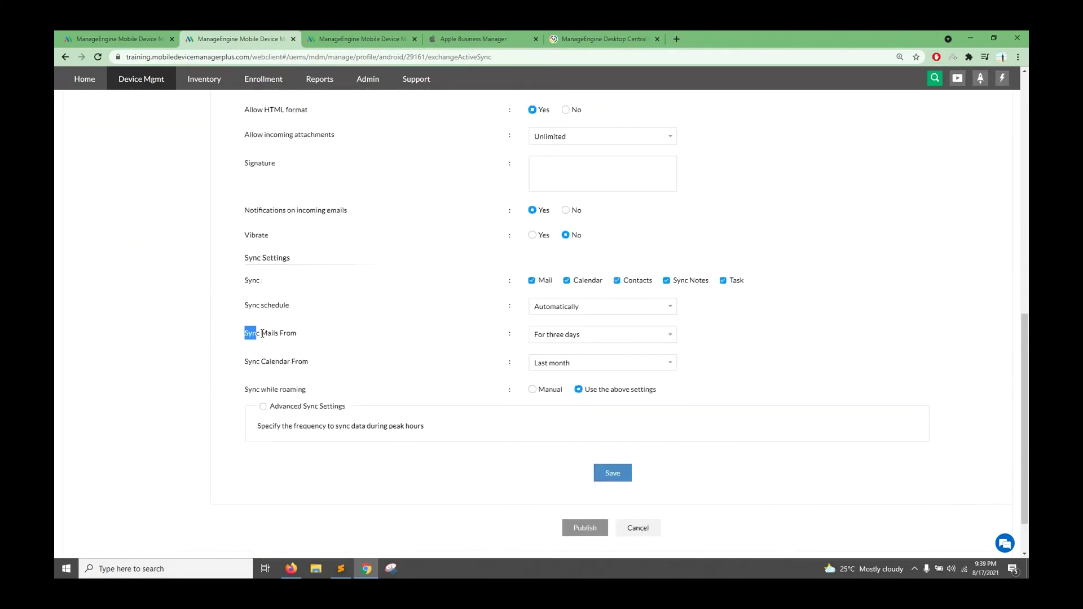
{"action": "left_click_drag", "start_coordinate": [249, 305], "coordinate": [326, 309]}
{"action": "scroll", "coordinate": [95, 237], "scroll_direction": "up", "scroll_amount": 10}
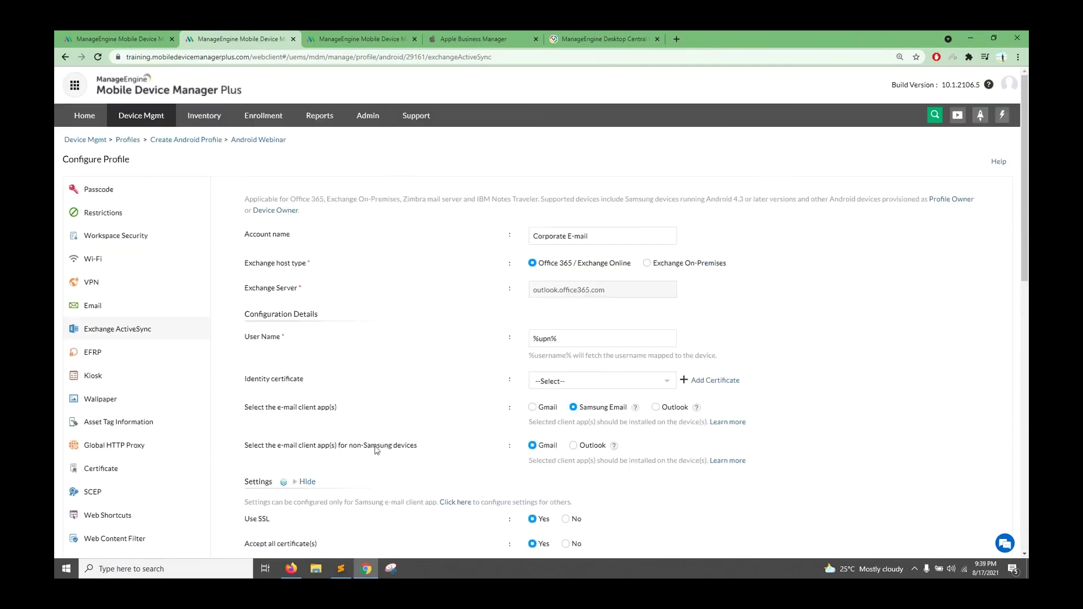
{"action": "left_click", "coordinate": [291, 568]}
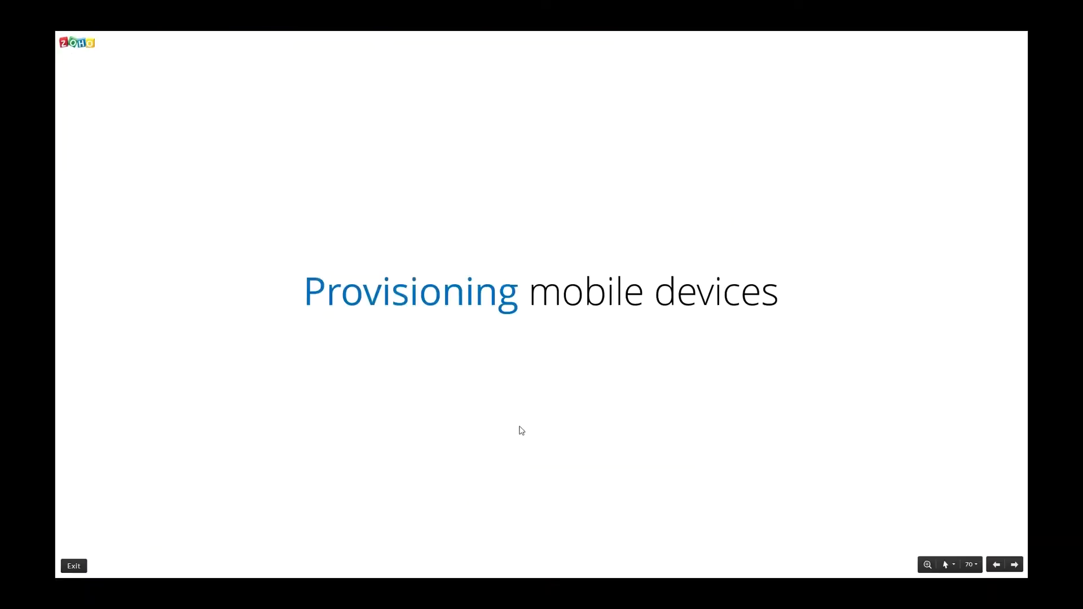
{"action": "key", "text": "Right"}
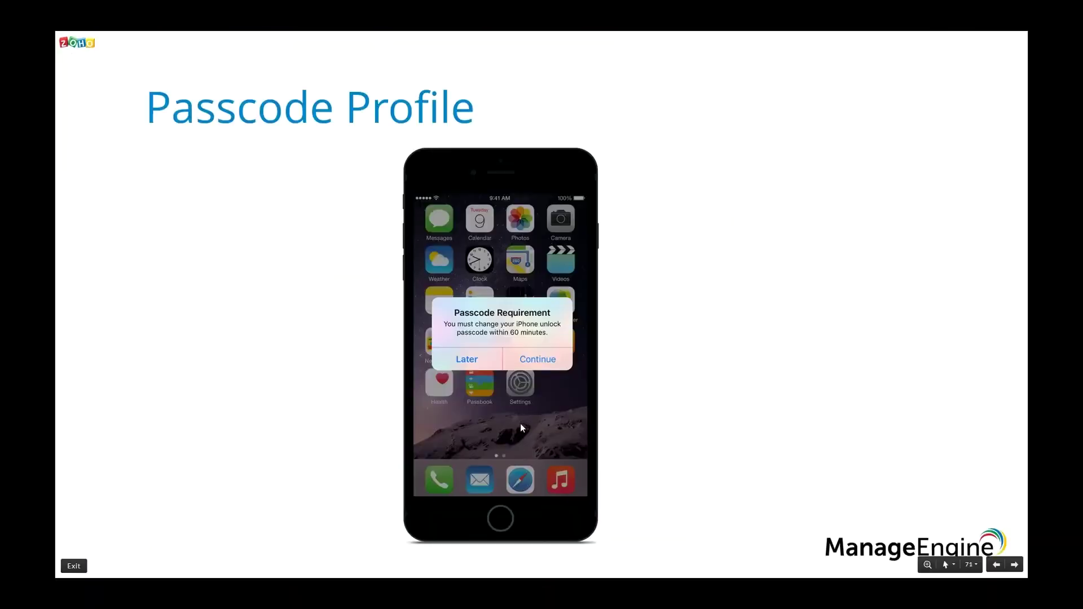
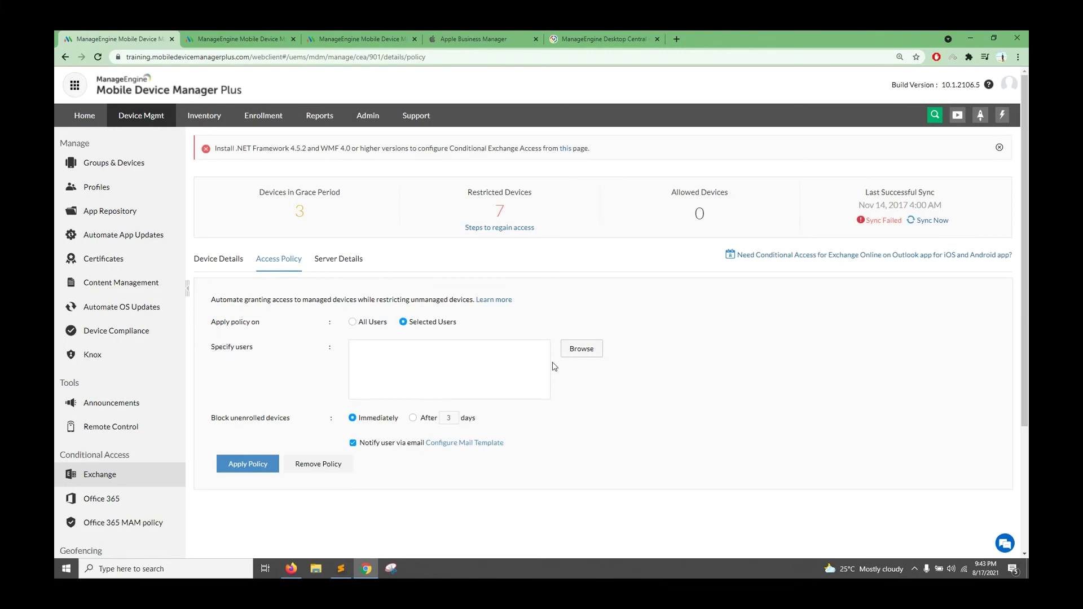
Specify the two MDMP accounts as the selected users for the Exchange conditional access policy
{"action": "left_click", "coordinate": [582, 348]}
{"action": "left_click", "coordinate": [361, 248]}
{"action": "left_click", "coordinate": [474, 248]}
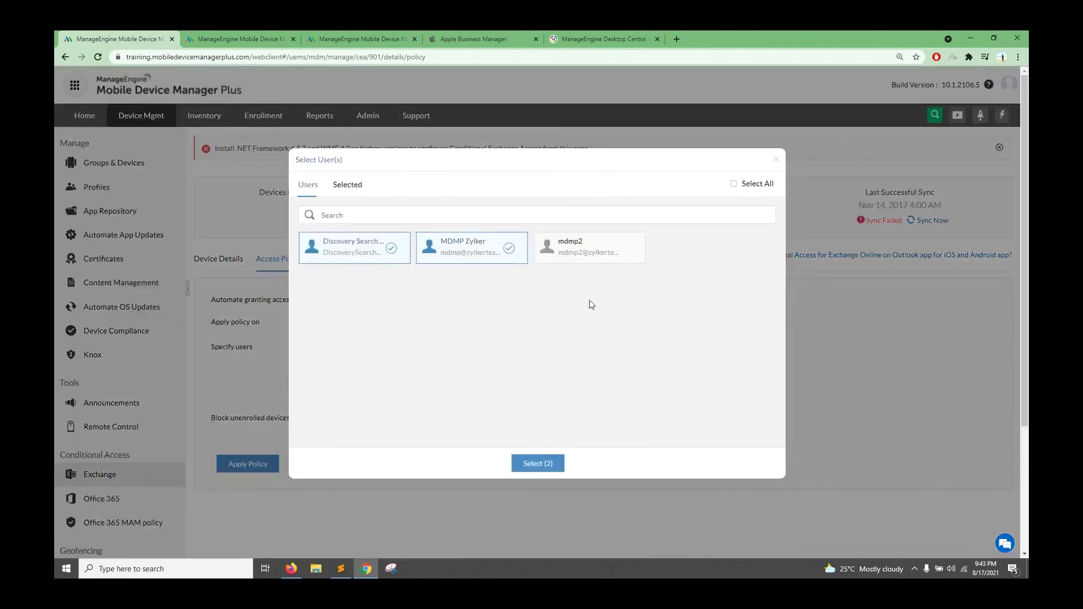
{"action": "left_click", "coordinate": [597, 243]}
{"action": "left_click", "coordinate": [377, 263]}
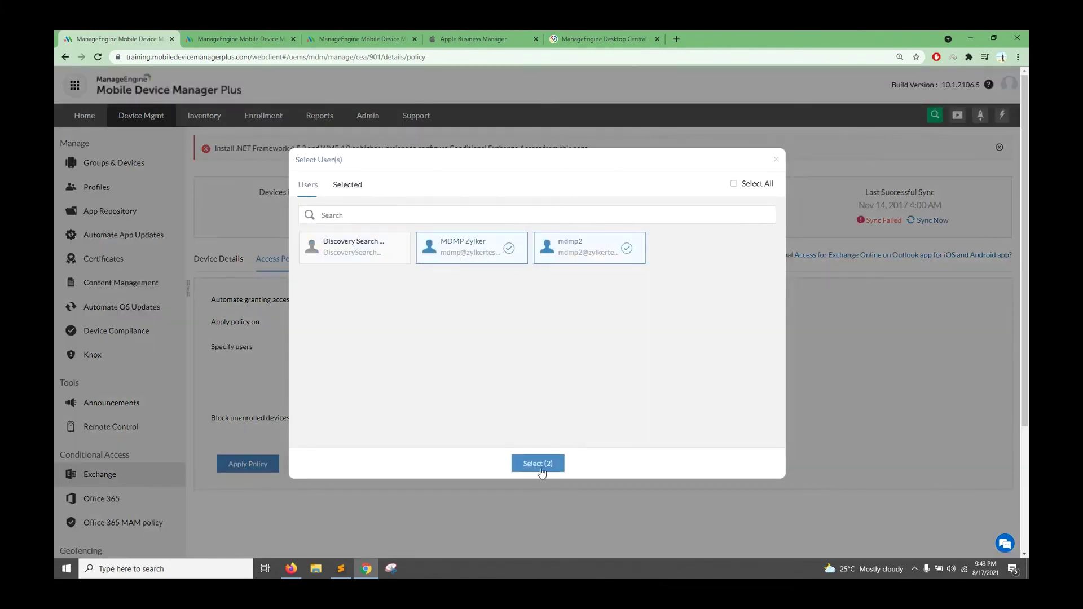
{"action": "left_click", "coordinate": [538, 463]}
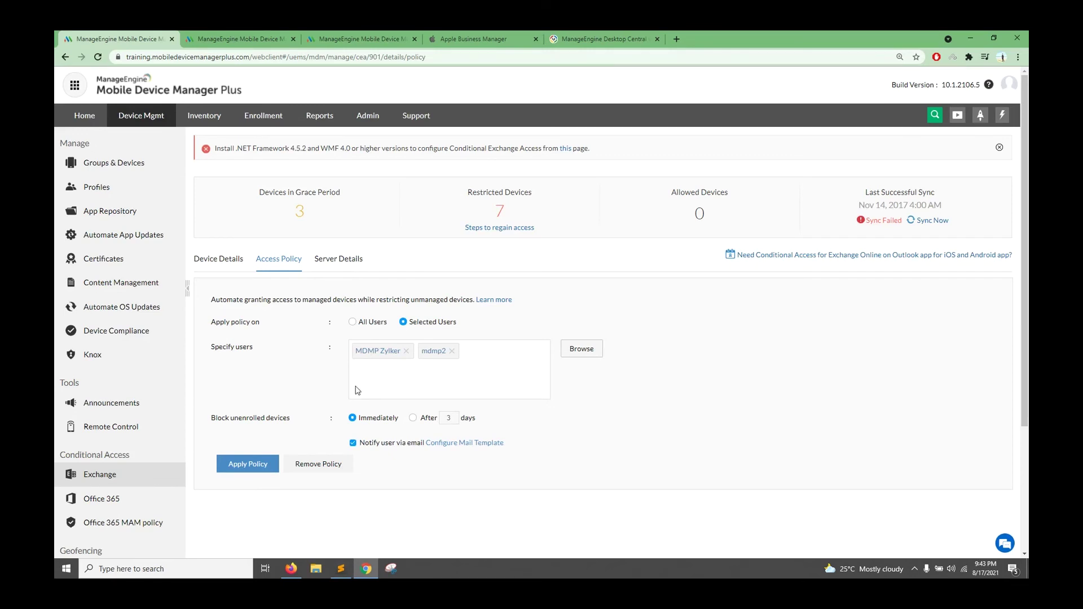
Open the notification e-mail template and read its message and self-enrollment link text, undoing any accidental text move
{"action": "left_click", "coordinate": [468, 445]}
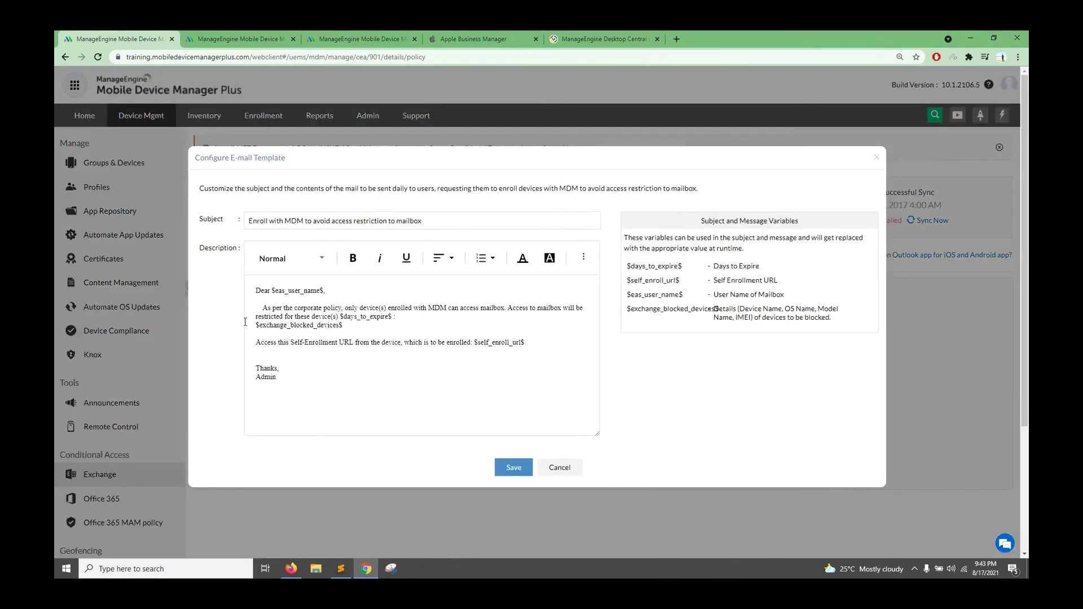
{"action": "left_click_drag", "start_coordinate": [255, 290], "coordinate": [354, 352]}
{"action": "left_click", "coordinate": [354, 352]}
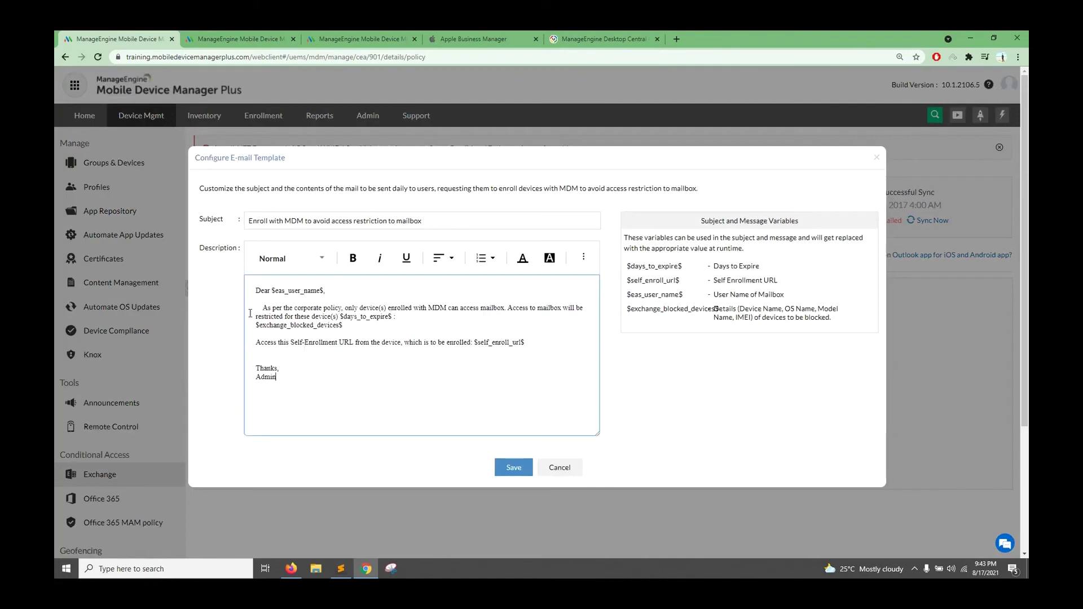
{"action": "left_click_drag", "start_coordinate": [263, 308], "coordinate": [452, 317]}
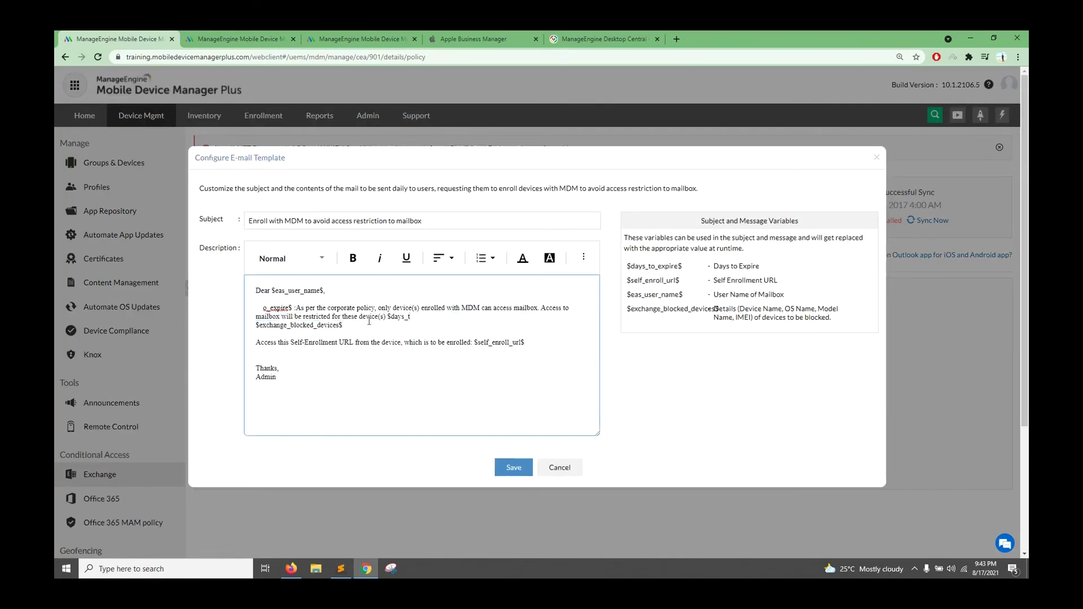
{"action": "key", "text": "ctrl+z"}
{"action": "left_click", "coordinate": [347, 325]}
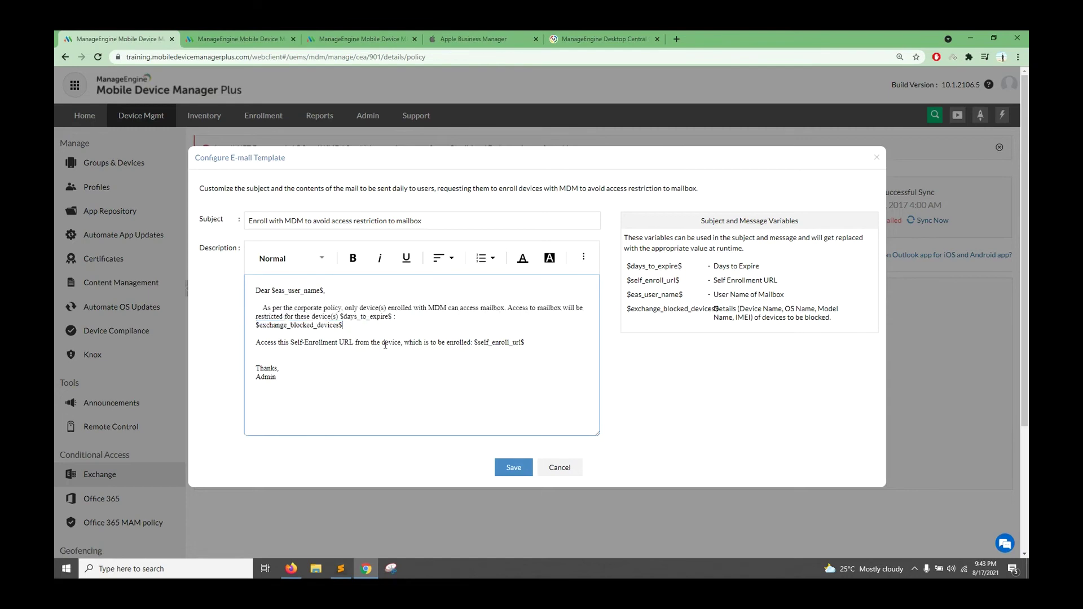
{"action": "left_click_drag", "start_coordinate": [283, 343], "coordinate": [548, 367]}
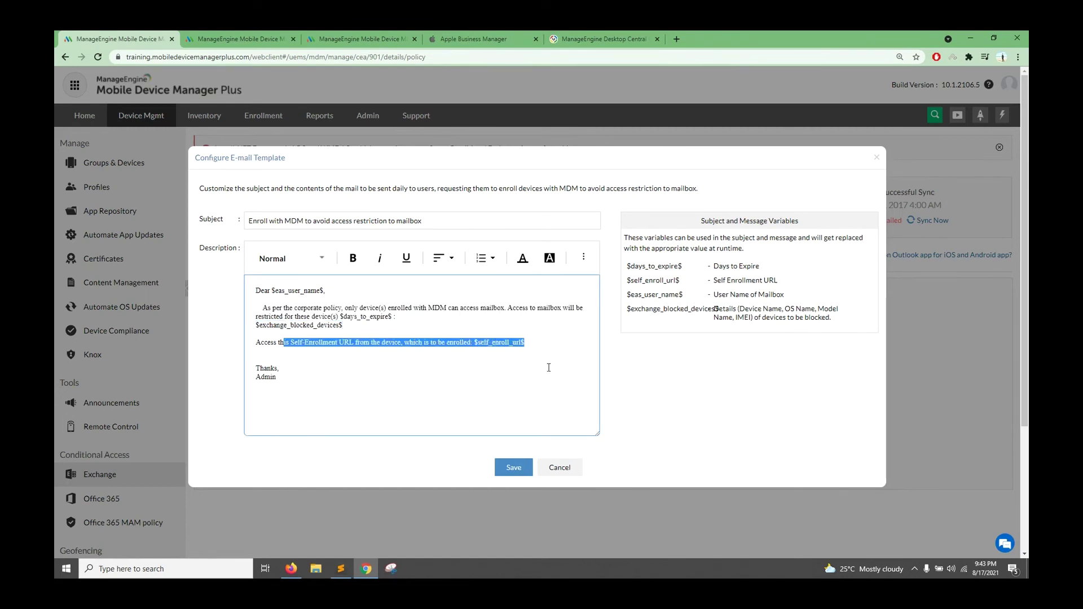
{"action": "key", "text": "Escape"}
Apply the Exchange access policy to All Users and open the field for excluding specific users
{"action": "left_click", "coordinate": [352, 321]}
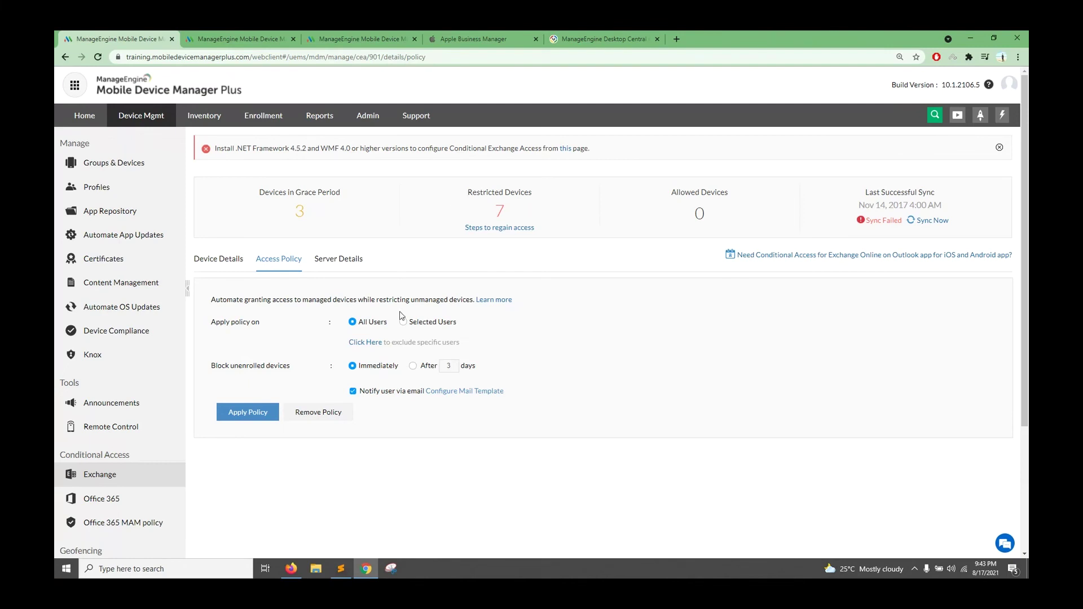
{"action": "left_click", "coordinate": [370, 343]}
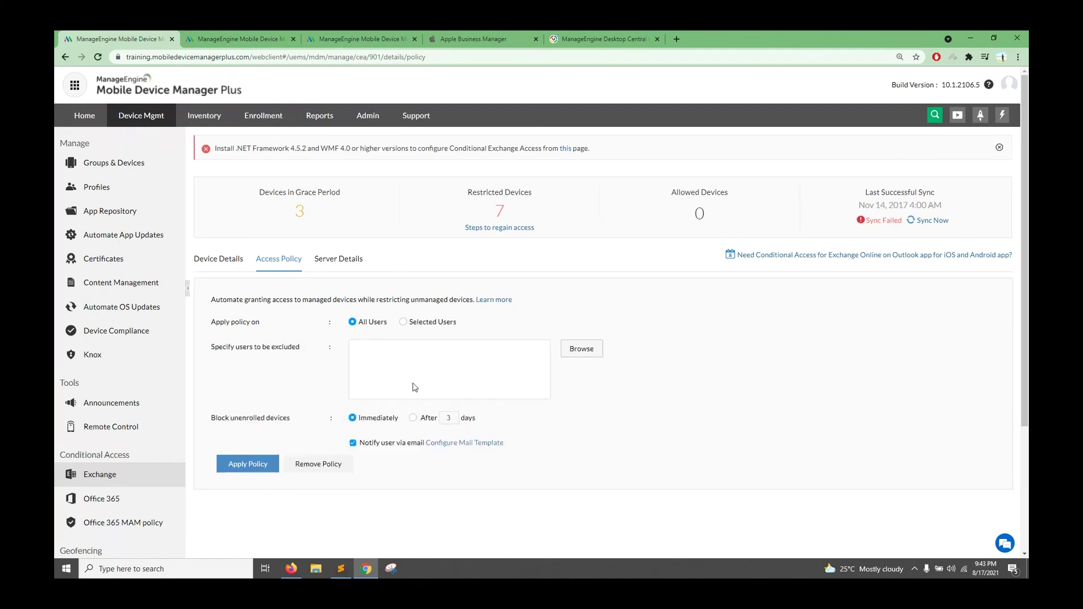
Check the mail template's body about restricted mailbox access again and close it without saving
{"action": "left_click", "coordinate": [461, 446]}
{"action": "left_click_drag", "start_coordinate": [259, 309], "coordinate": [526, 343]}
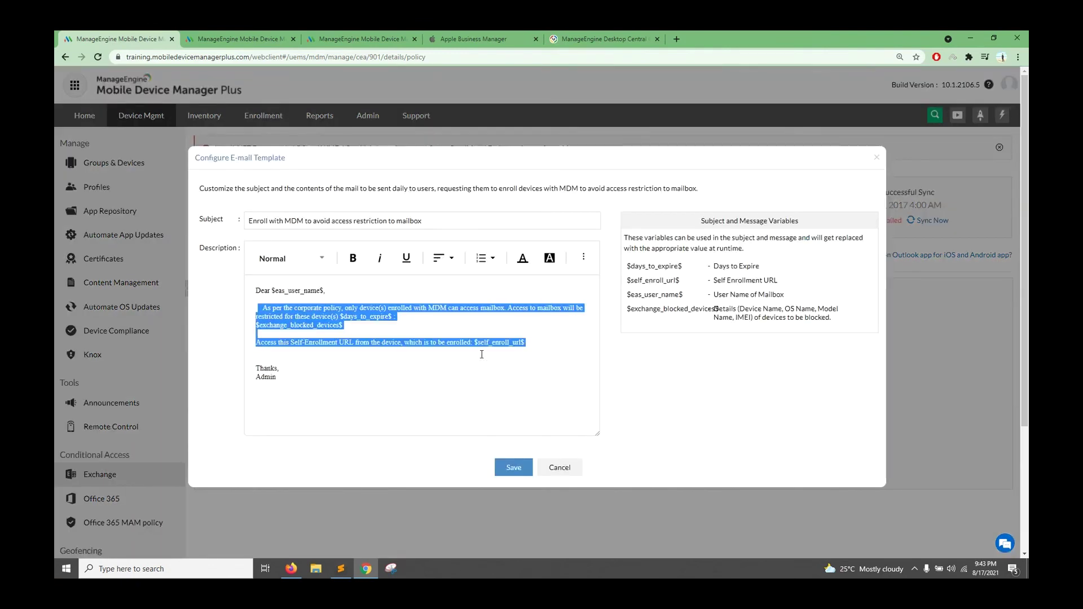
{"action": "left_click", "coordinate": [512, 383]}
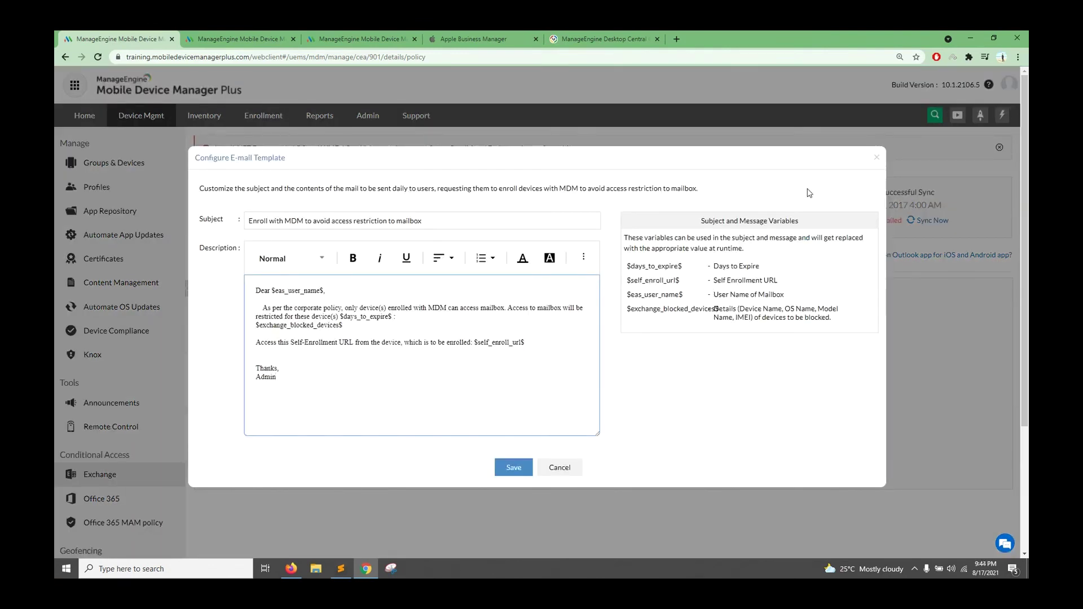
{"action": "left_click", "coordinate": [877, 157]}
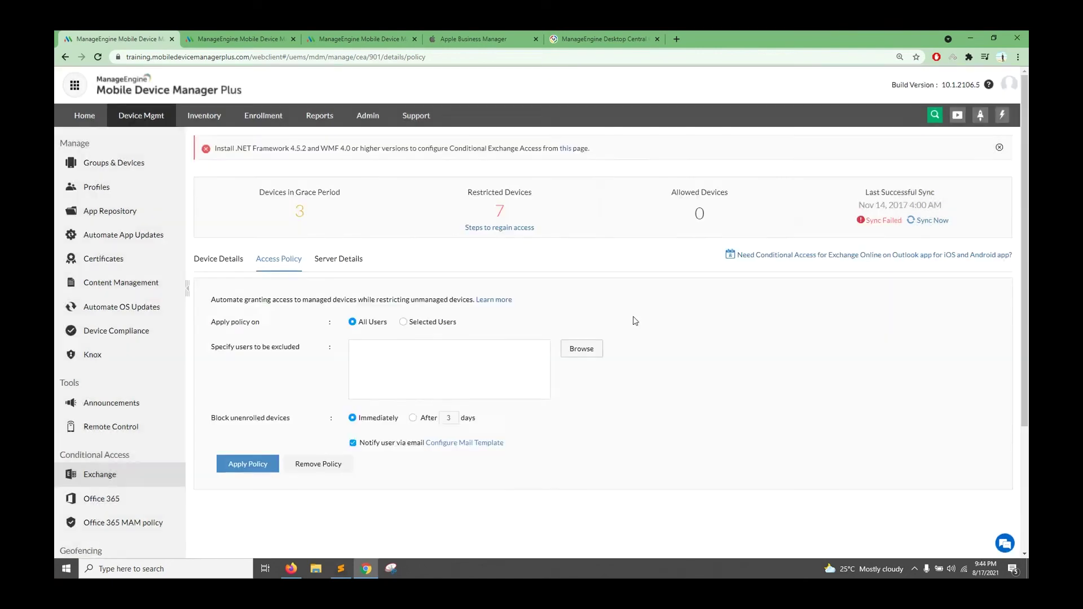
Set the access policy to block unenrolled devices after 3 days
{"action": "left_click", "coordinate": [413, 418]}
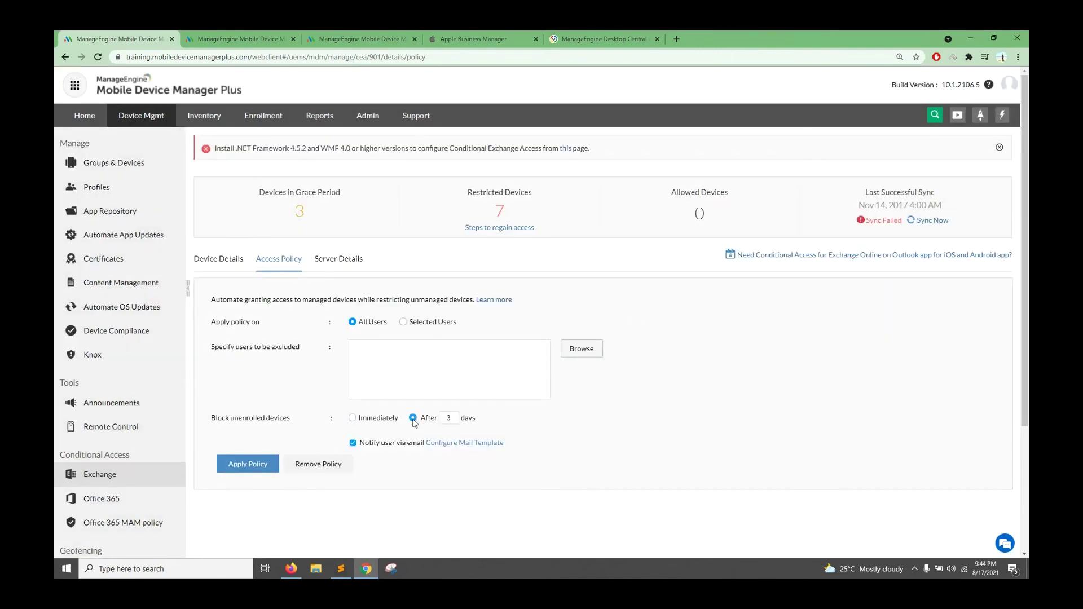
{"action": "left_click", "coordinate": [451, 417]}
{"action": "left_click", "coordinate": [464, 473]}
Examine the Exchange conditional access device list, including each device's access state and enrollment status
{"action": "left_click", "coordinate": [225, 264]}
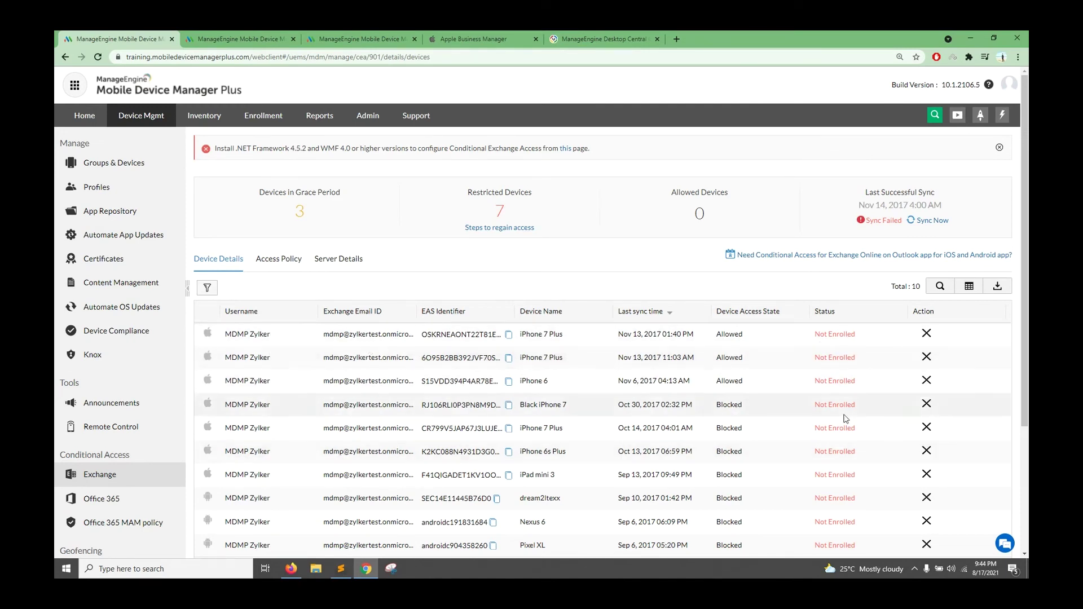
{"action": "scroll", "coordinate": [779, 398], "scroll_direction": "down", "scroll_amount": 3}
{"action": "scroll", "coordinate": [733, 398], "scroll_direction": "up", "scroll_amount": 1}
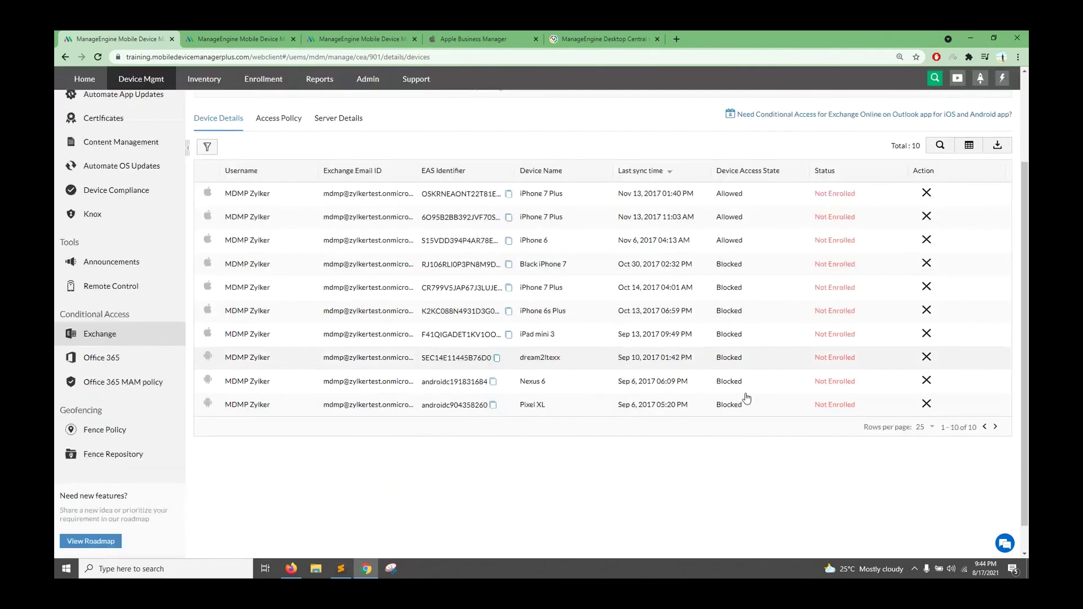
{"action": "scroll", "coordinate": [717, 338], "scroll_direction": "down", "scroll_amount": 1}
{"action": "left_click_drag", "start_coordinate": [715, 279], "coordinate": [253, 279]}
{"action": "scroll", "coordinate": [313, 463], "scroll_direction": "up", "scroll_amount": 1}
{"action": "scroll", "coordinate": [317, 465], "scroll_direction": "up", "scroll_amount": 3}
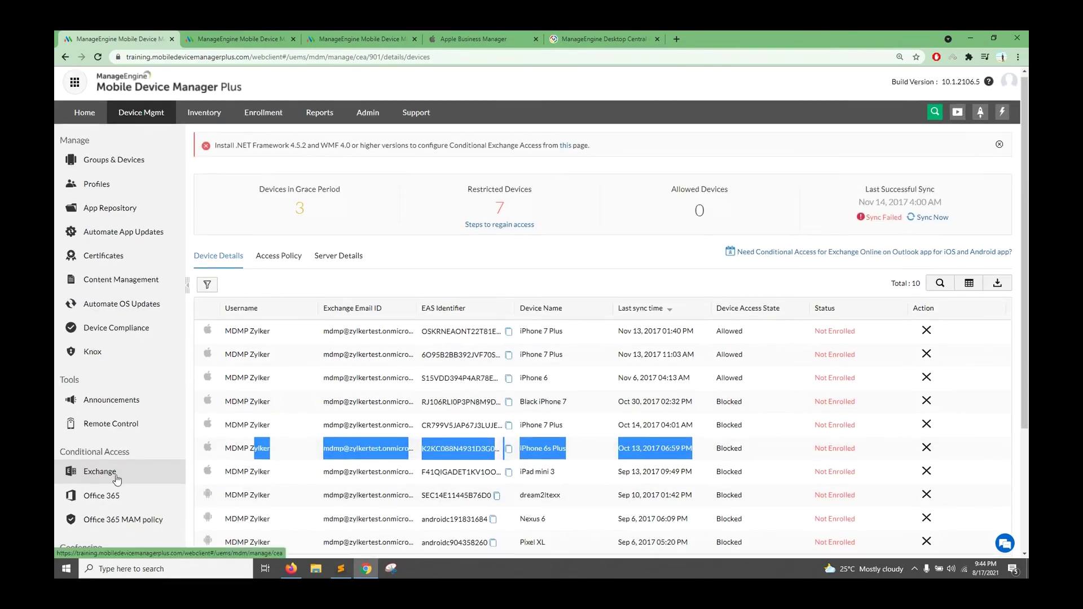
{"action": "scroll", "coordinate": [139, 478], "scroll_direction": "down", "scroll_amount": 2}
{"action": "left_click_drag", "start_coordinate": [138, 387], "coordinate": [66, 379]}
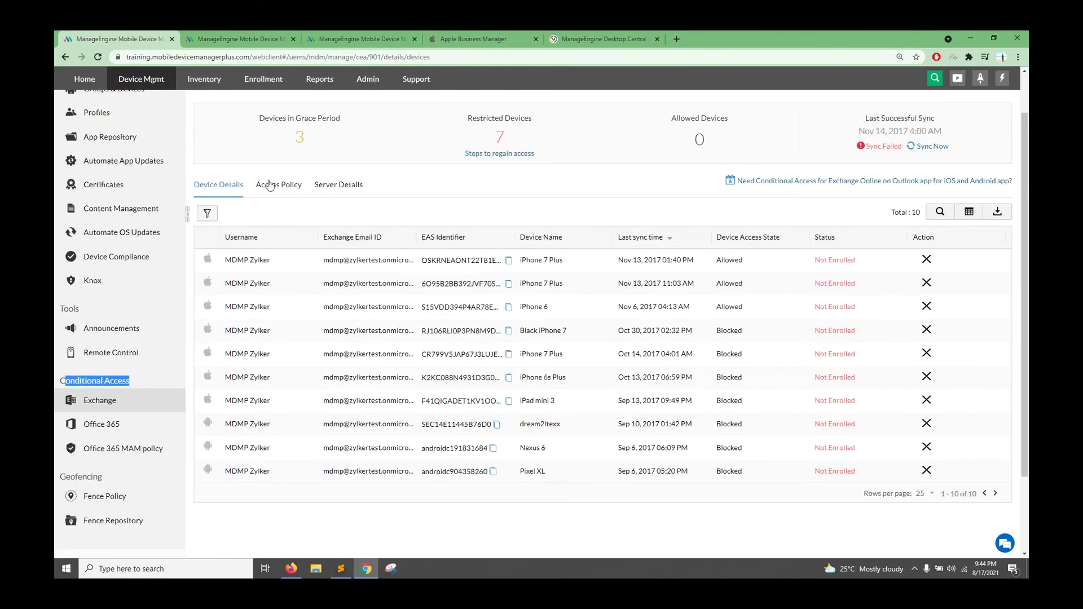
{"action": "scroll", "coordinate": [302, 273], "scroll_direction": "up", "scroll_amount": 2}
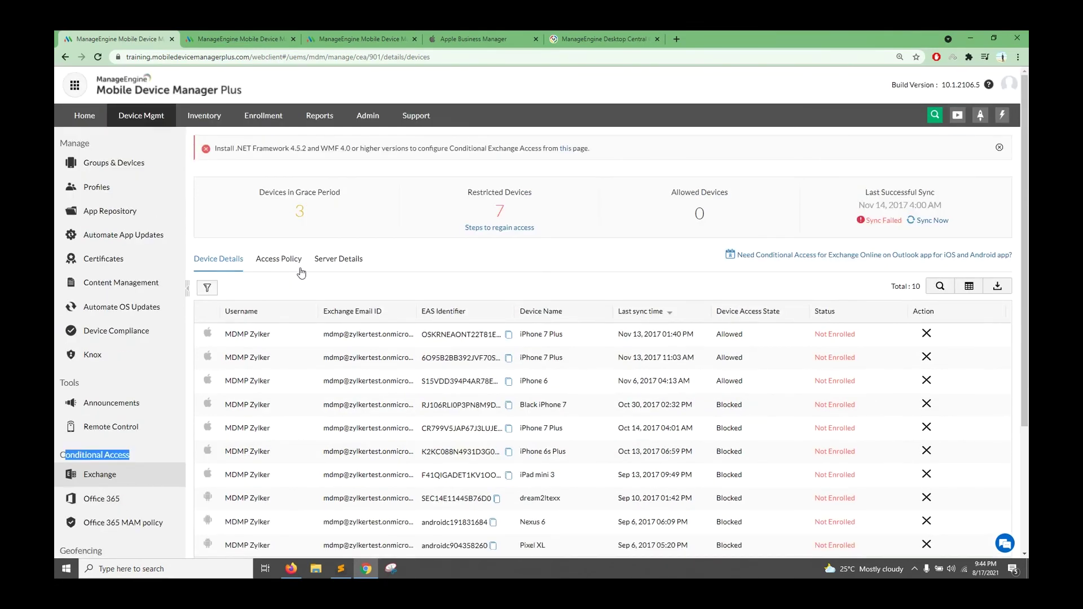
View the Office 365 conditional access page and open the Office 365 MAM policy
{"action": "scroll", "coordinate": [302, 273], "scroll_direction": "down", "scroll_amount": 3}
{"action": "left_click", "coordinate": [117, 383]}
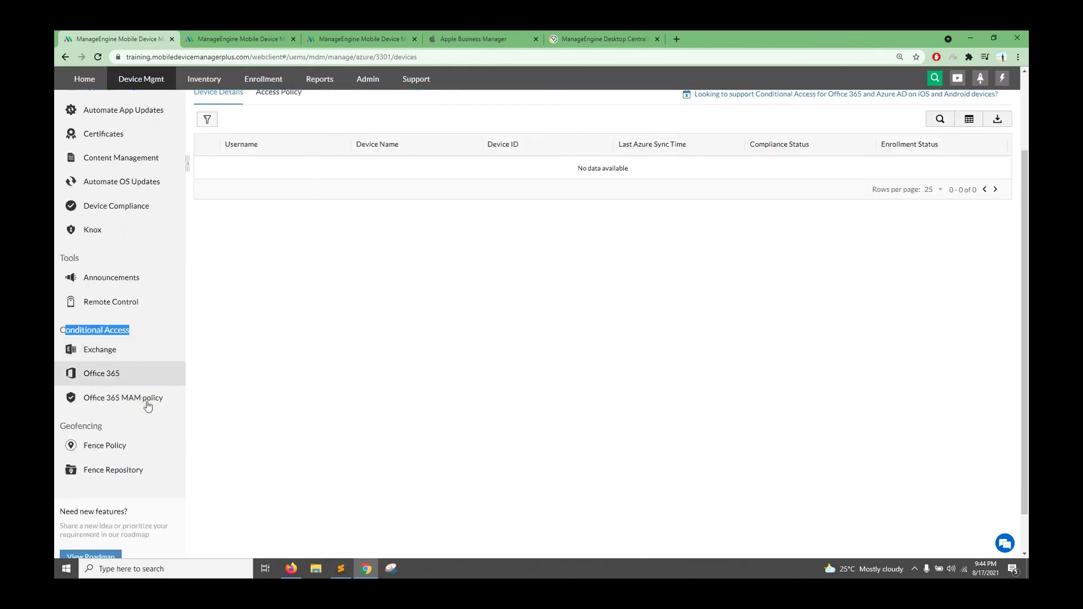
{"action": "scroll", "coordinate": [148, 406], "scroll_direction": "up", "scroll_amount": 1}
{"action": "left_click", "coordinate": [145, 447]}
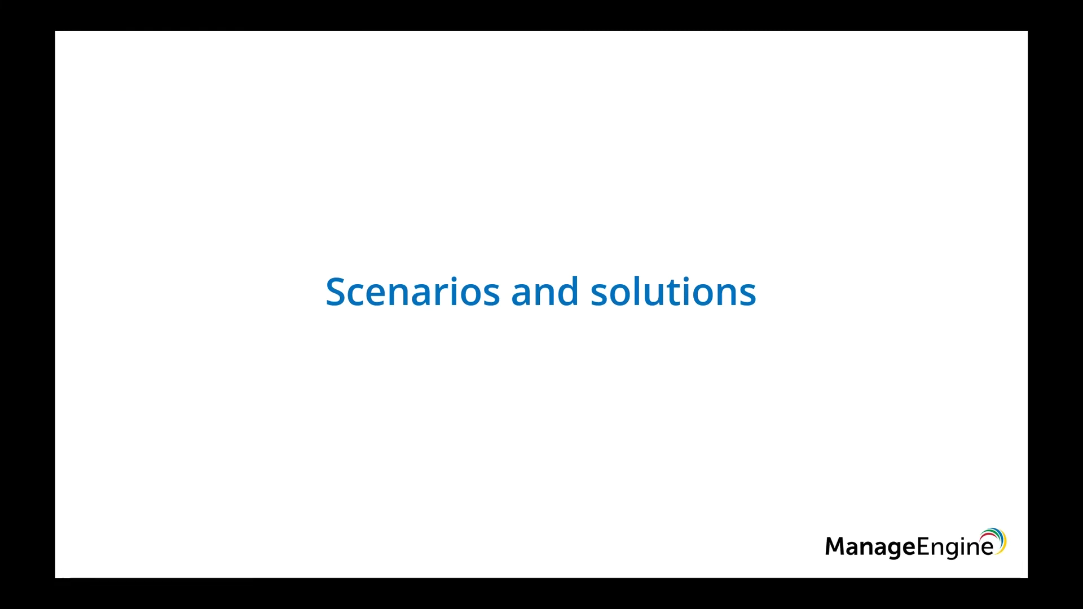
{"action": "key", "text": "Right"}
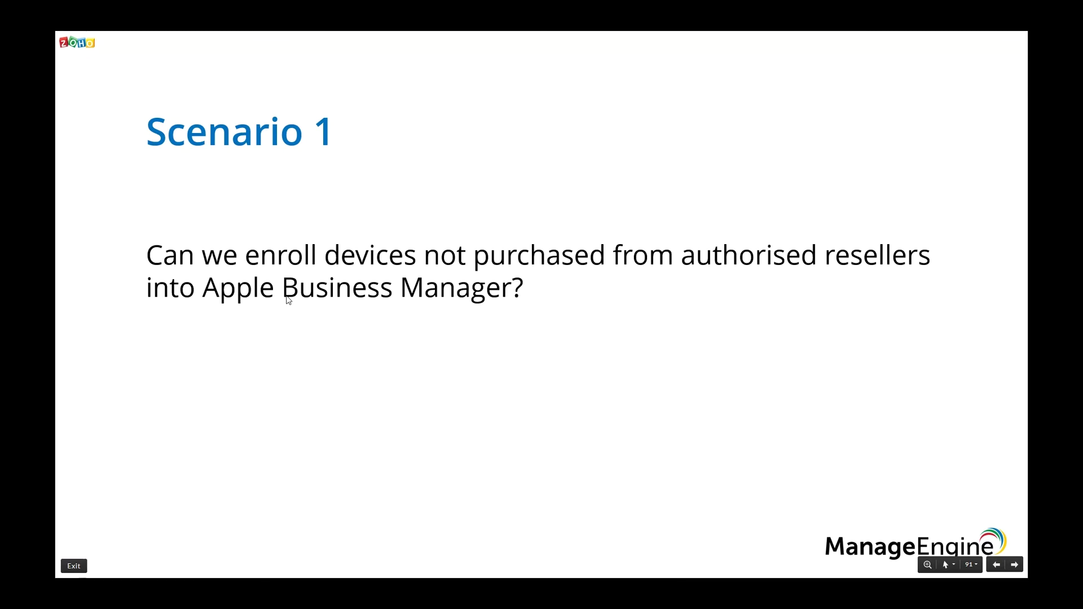
Switch back to Mobile Device Manager Plus and open the Apple Configurator enrollment page
{"action": "key", "text": "alt+Tab"}
{"action": "left_click", "coordinate": [259, 119]}
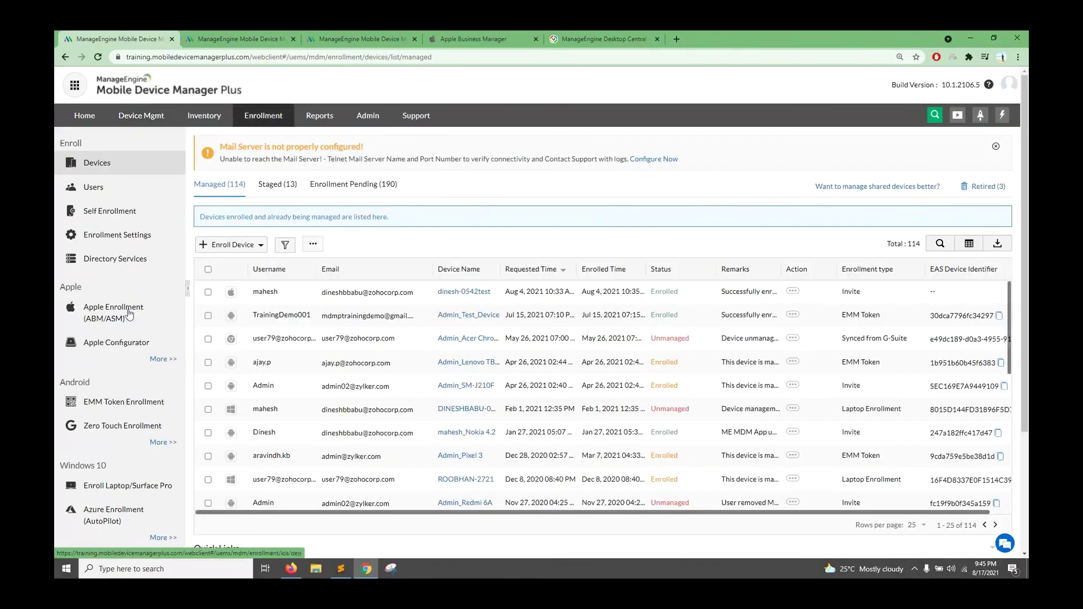
{"action": "left_click", "coordinate": [123, 345]}
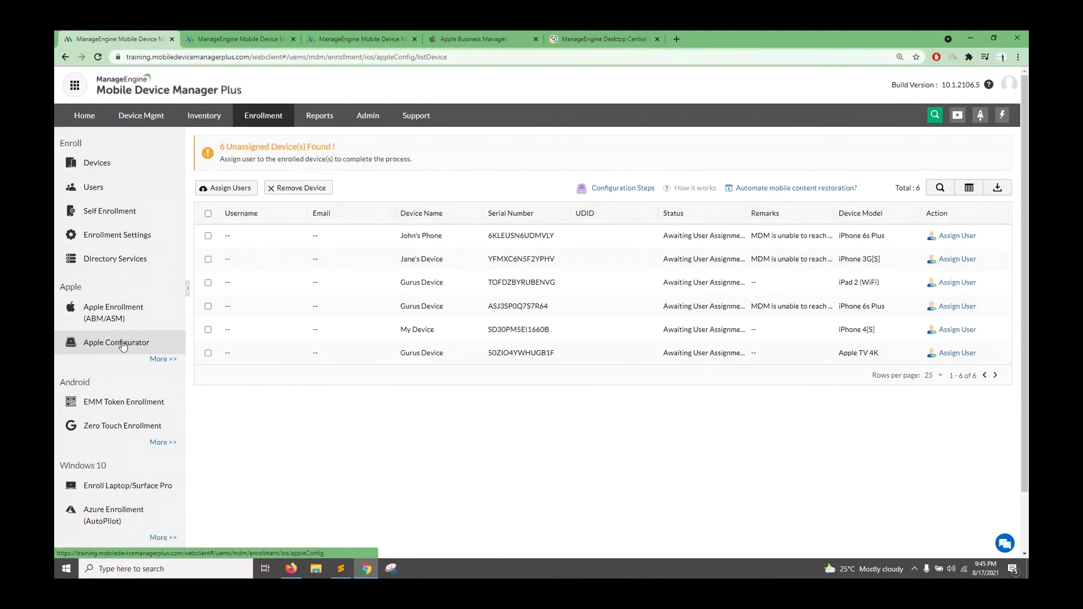
Go through the Apple Configurator 2 configuration steps up to adding devices to the Device Enrollment Program
{"action": "left_click", "coordinate": [623, 187]}
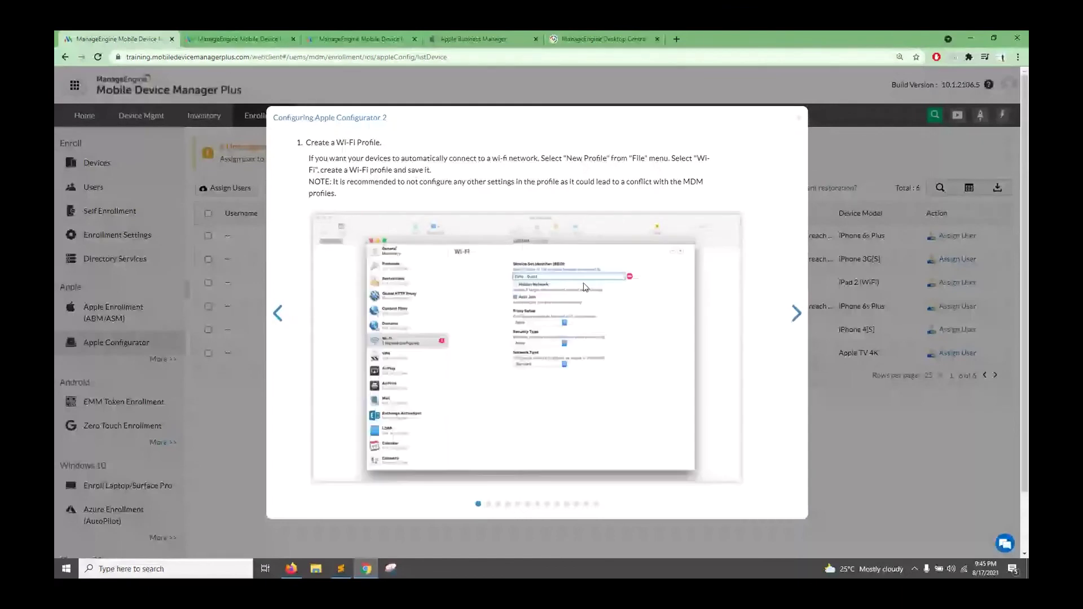
{"action": "left_click", "coordinate": [793, 319]}
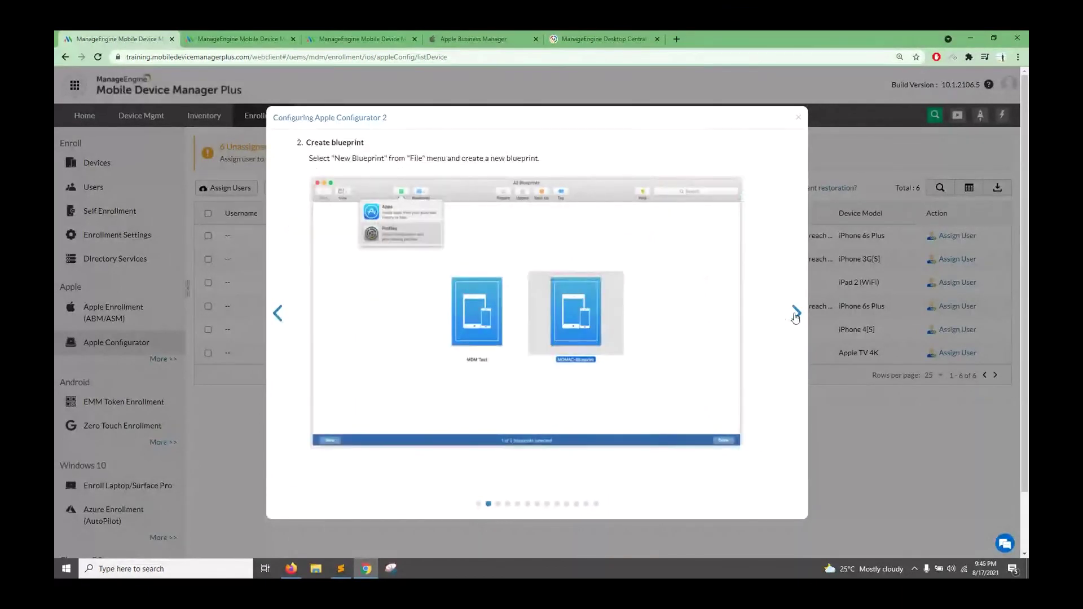
{"action": "left_click", "coordinate": [795, 315]}
{"action": "left_click", "coordinate": [795, 314]}
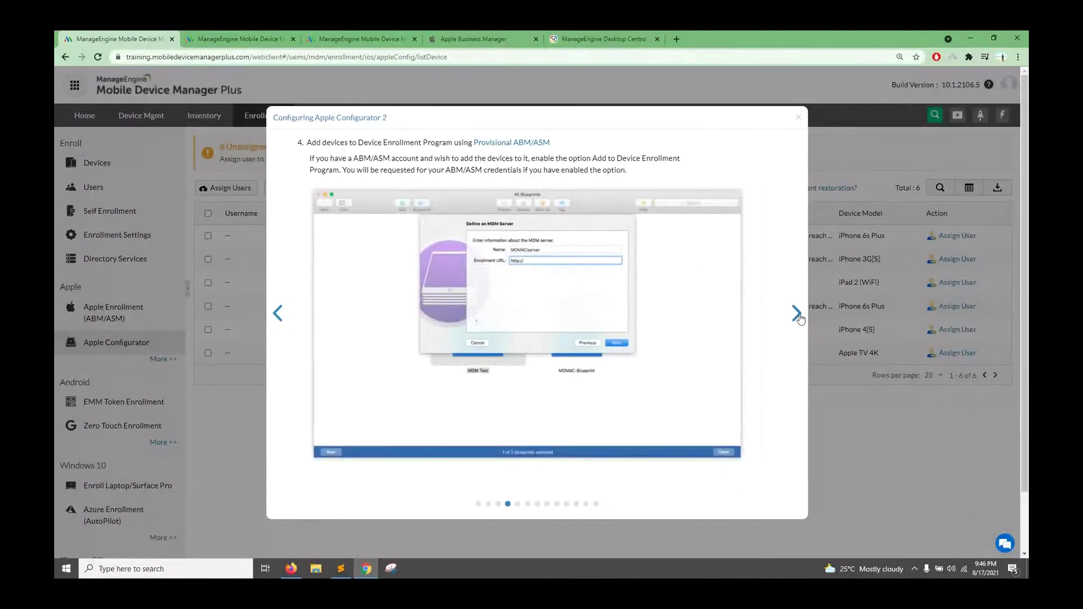
Go through the Apple Configurator 2 steps from the MDM server URL to the ABM/ASM sign-in, and close the guide
{"action": "left_click", "coordinate": [796, 314]}
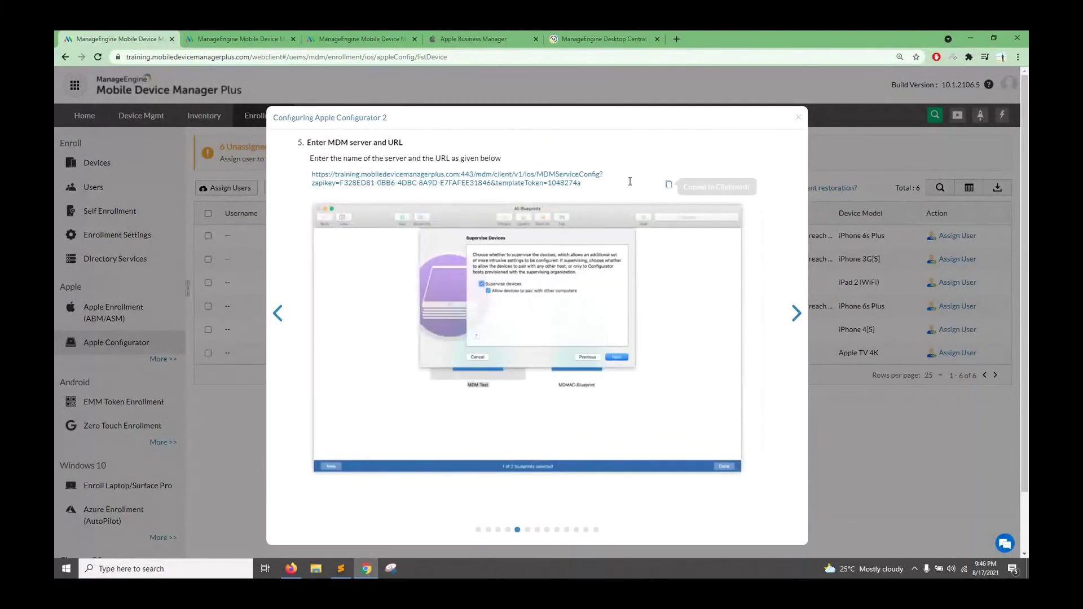
{"action": "left_click", "coordinate": [797, 316]}
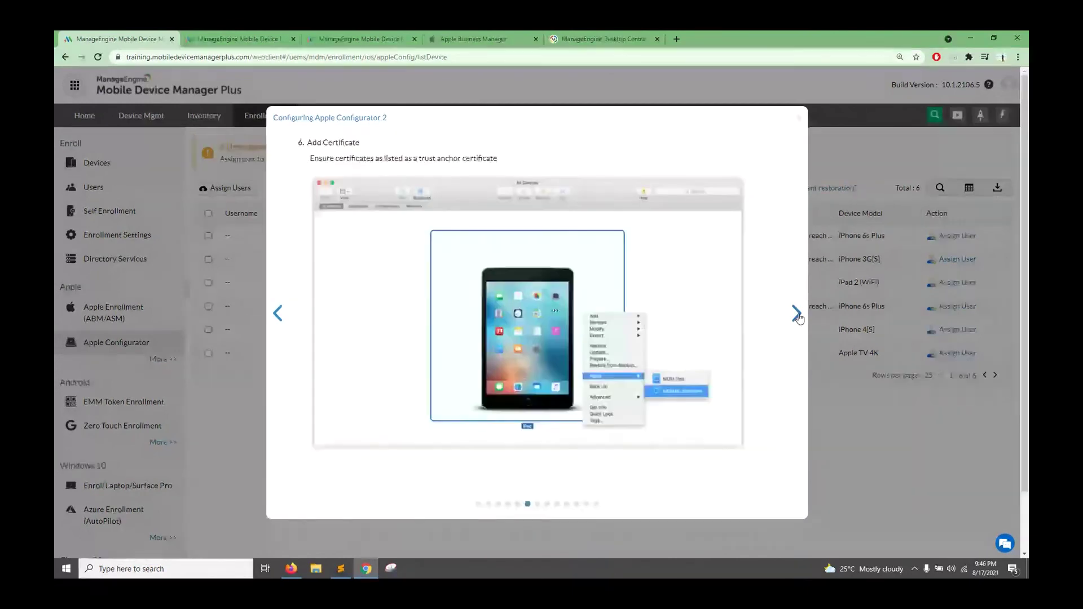
{"action": "left_click", "coordinate": [797, 316]}
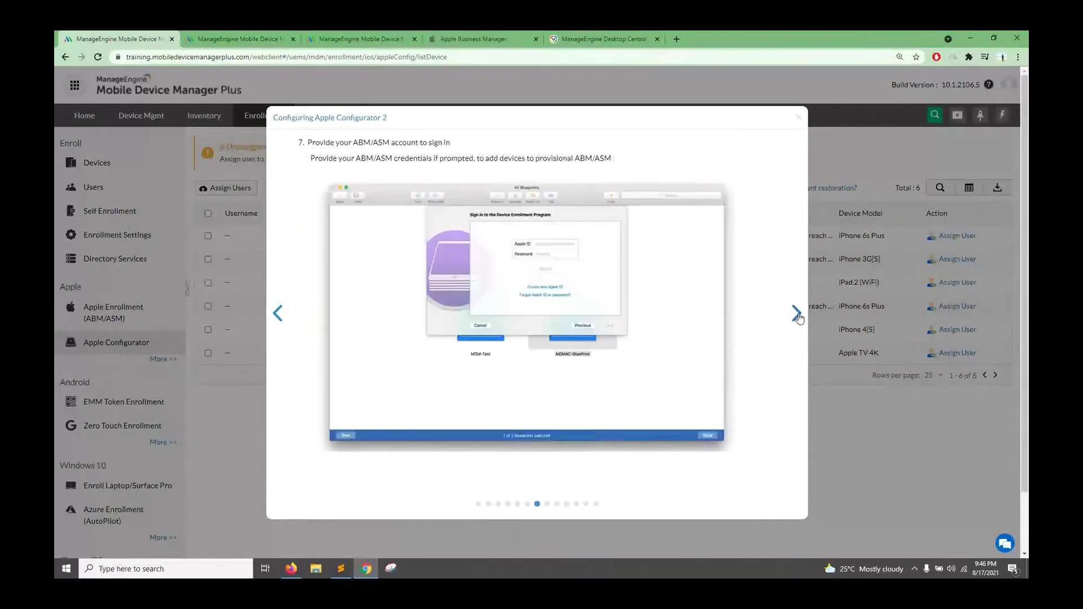
{"action": "left_click", "coordinate": [800, 122]}
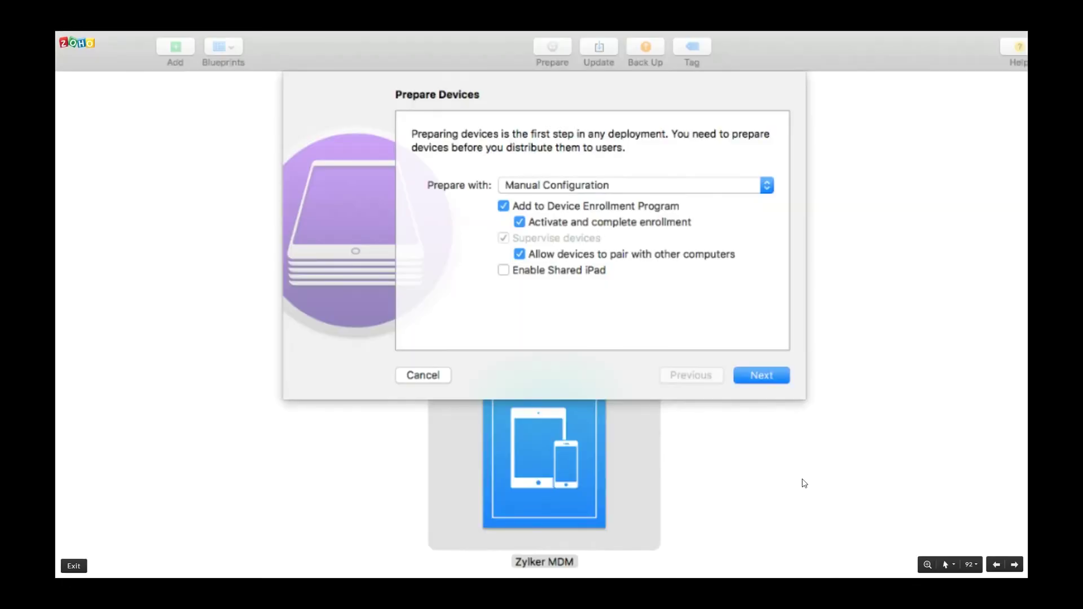
Advance the presentation to Scenario 2, and open the Android EMM Token Enrollment page in Mobile Device Manager Plus
{"action": "key", "text": "Right"}
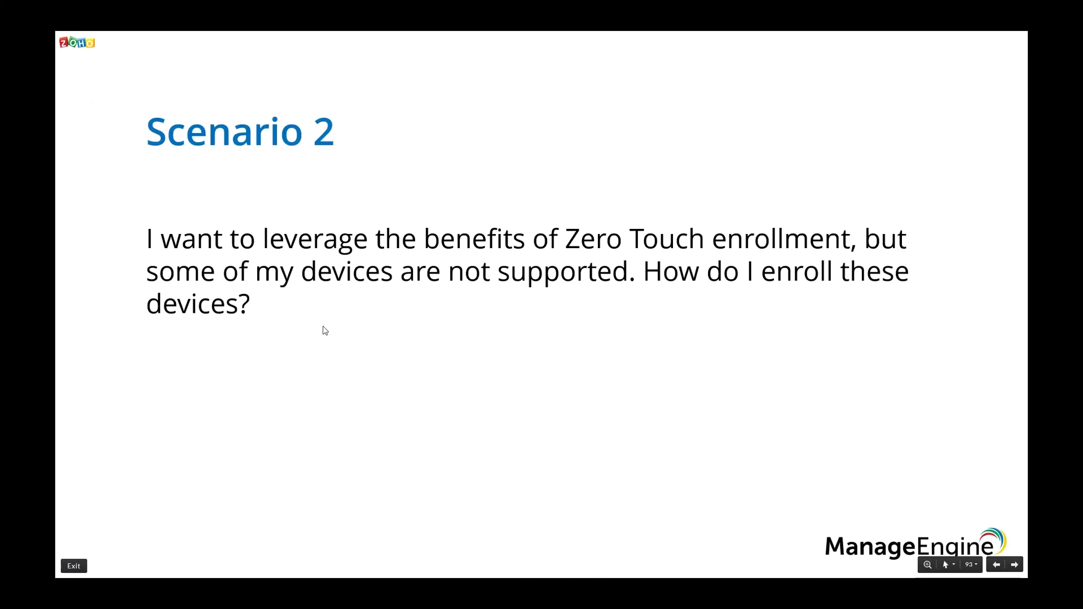
{"action": "key", "text": "alt+Tab"}
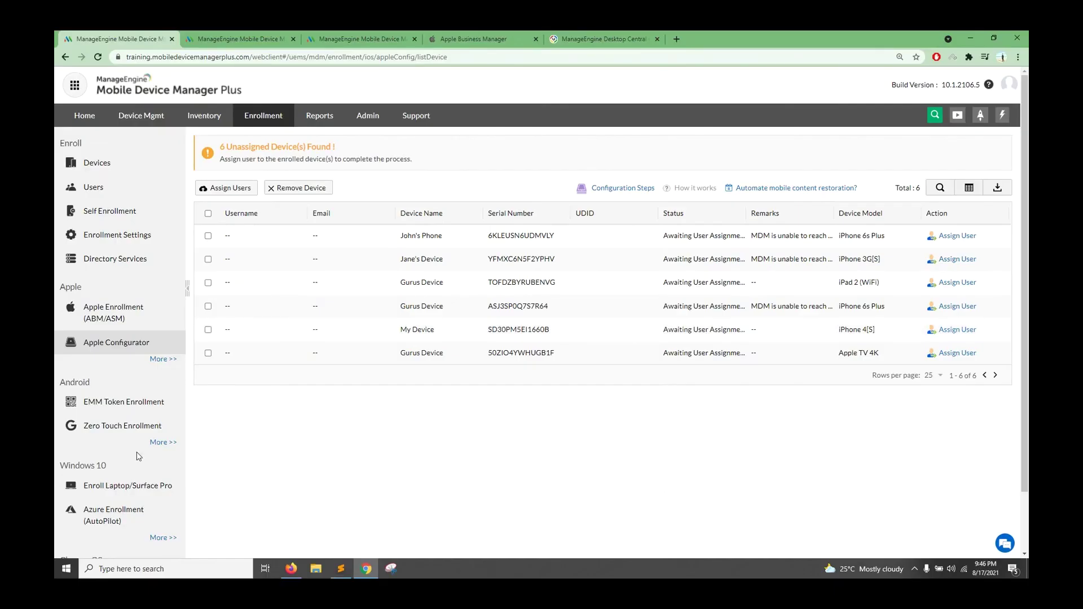
{"action": "left_click", "coordinate": [157, 444]}
{"action": "scroll", "coordinate": [133, 373], "scroll_direction": "down", "scroll_amount": 2}
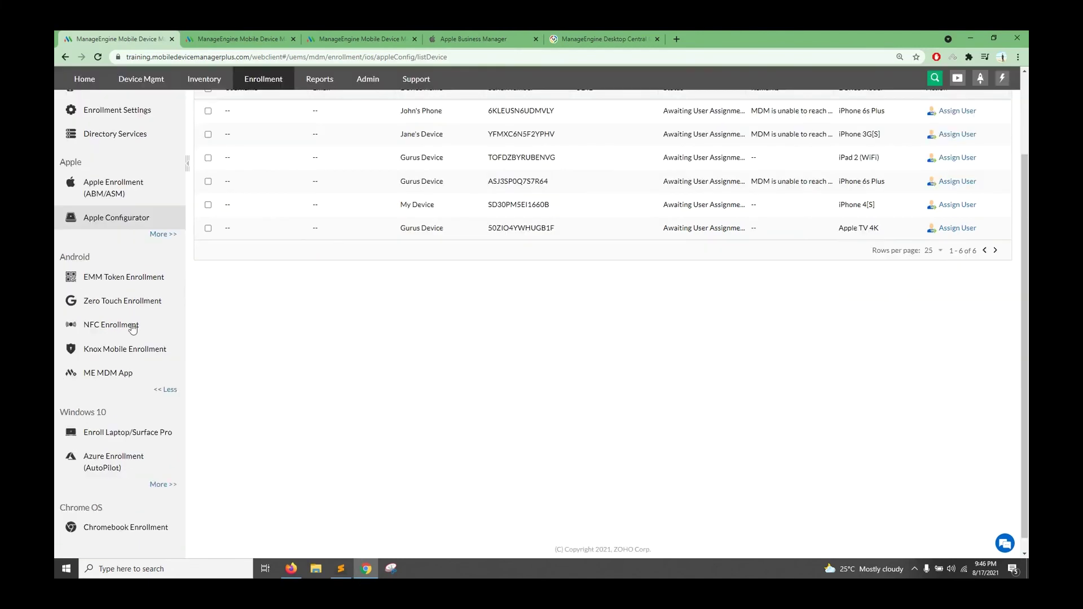
{"action": "left_click", "coordinate": [117, 279]}
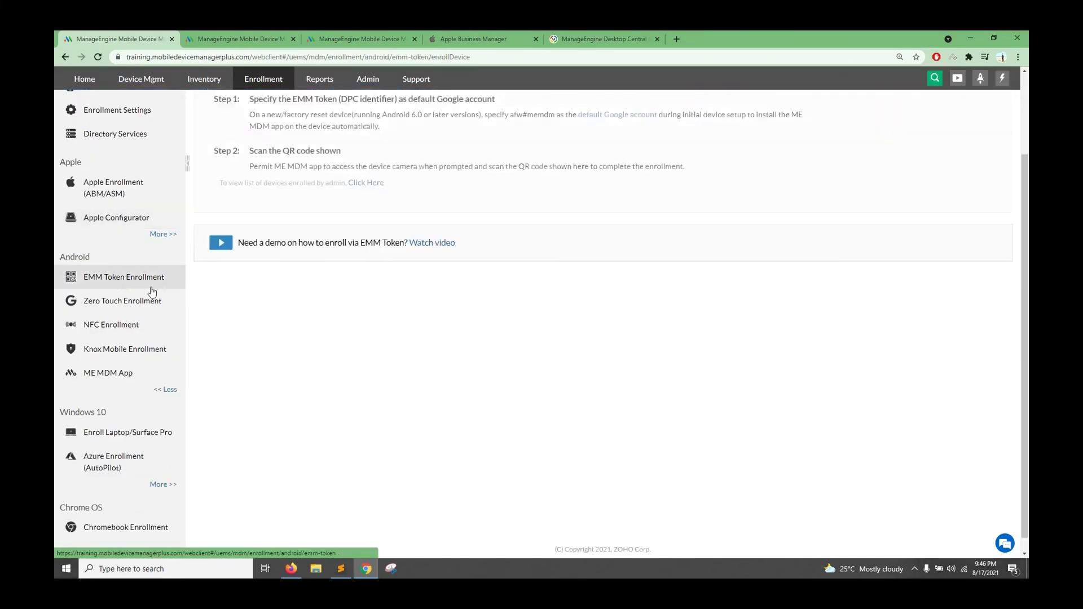
Review the QR code enrollment instructions for Android 9.0 or later, including the illustration of tapping the Welcome screen
{"action": "left_click", "coordinate": [284, 192]}
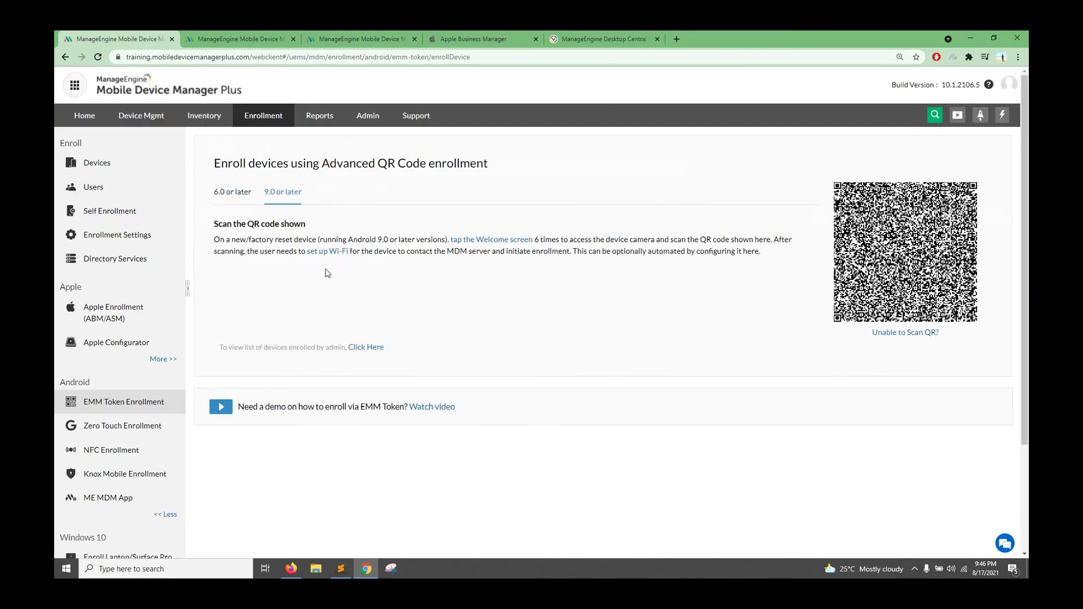
{"action": "double_click", "coordinate": [236, 240]}
{"action": "left_click_drag", "start_coordinate": [249, 240], "coordinate": [309, 241]}
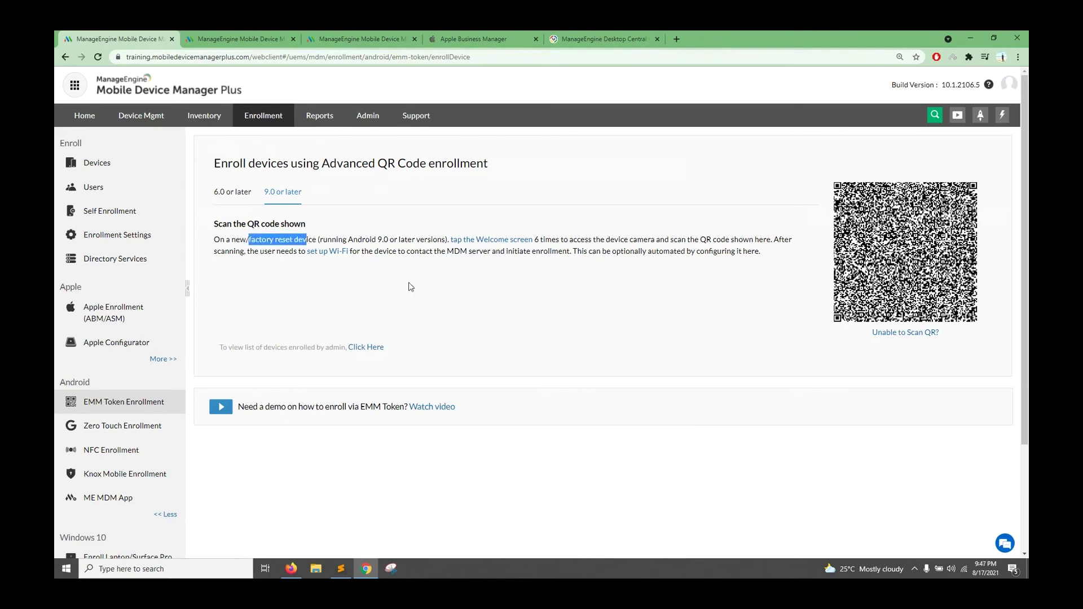
{"action": "left_click", "coordinate": [498, 241]}
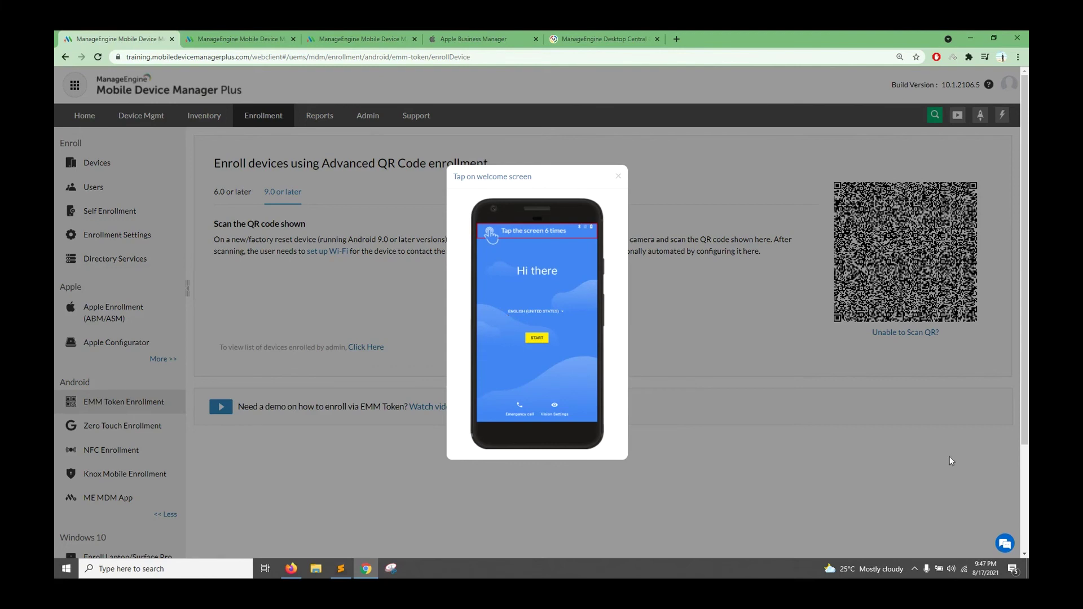
{"action": "left_click", "coordinate": [619, 178]}
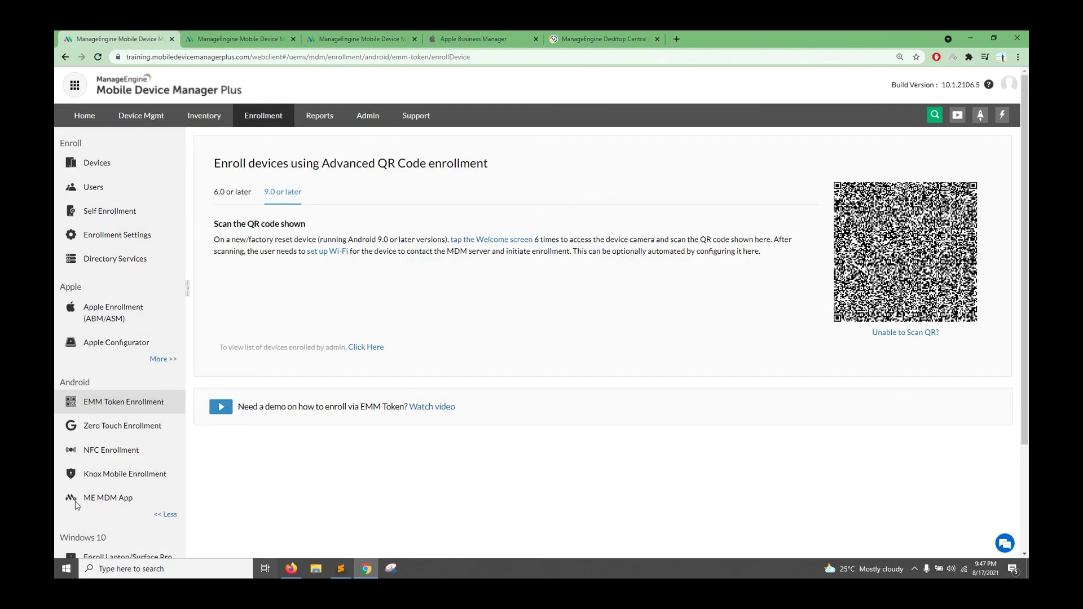
Open the Android NFC Enrollment page and highlight the ManageEngine NFC Enrollment App in the first stage
{"action": "left_click", "coordinate": [102, 453]}
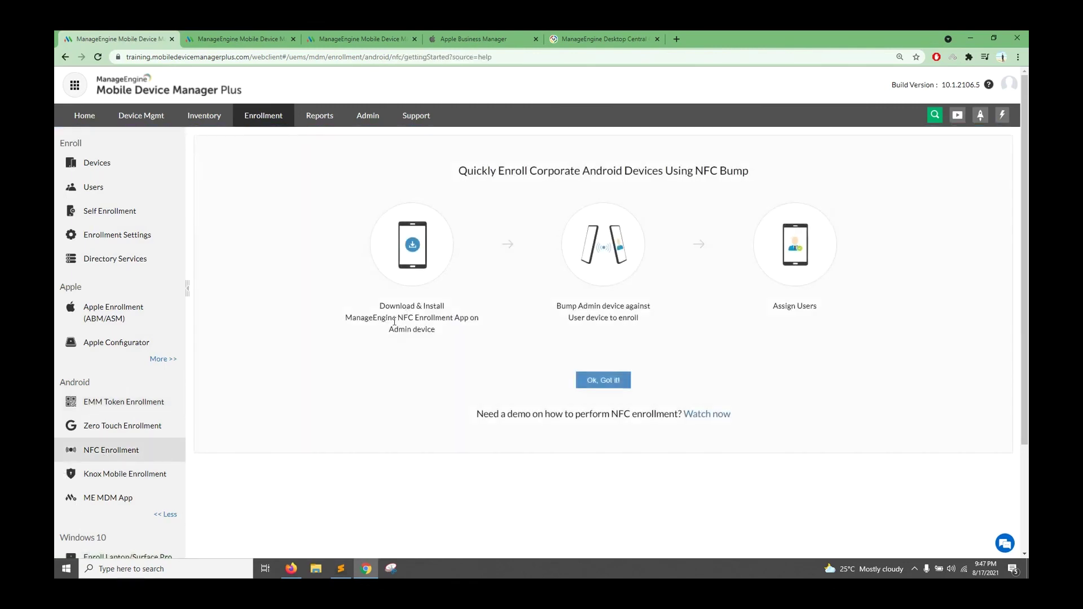
{"action": "left_click_drag", "start_coordinate": [351, 318], "coordinate": [472, 317]}
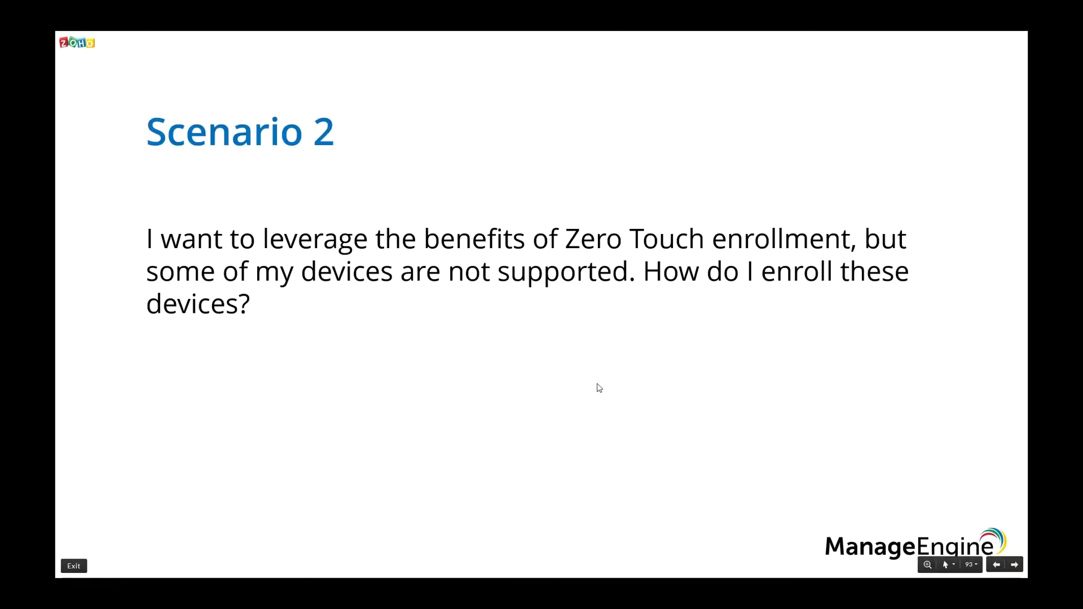
Advance the presentation past Scenario 2, and view the Android Webinar profile's Device Functionality restrictions before returning to the Scenario 3 slide
{"action": "key", "text": "Right"}
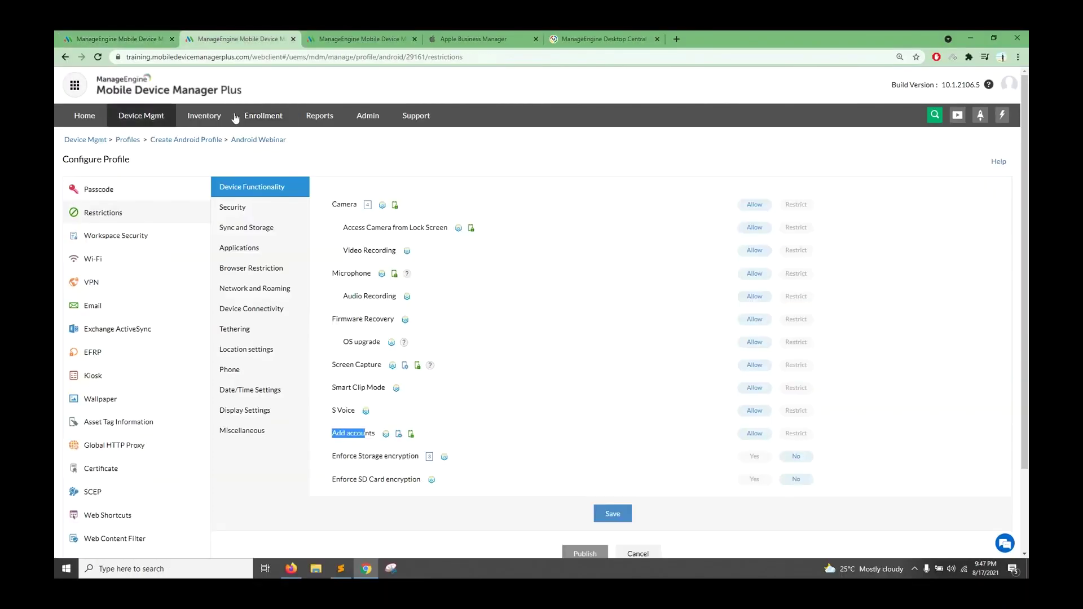
{"action": "left_click", "coordinate": [268, 207]}
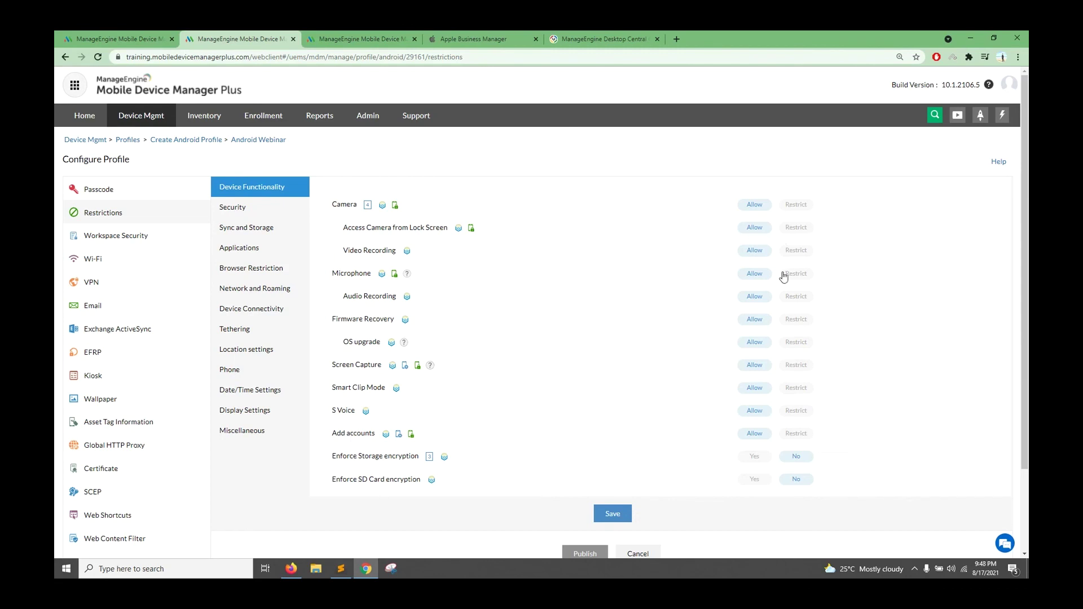
{"action": "key", "text": "alt+Tab"}
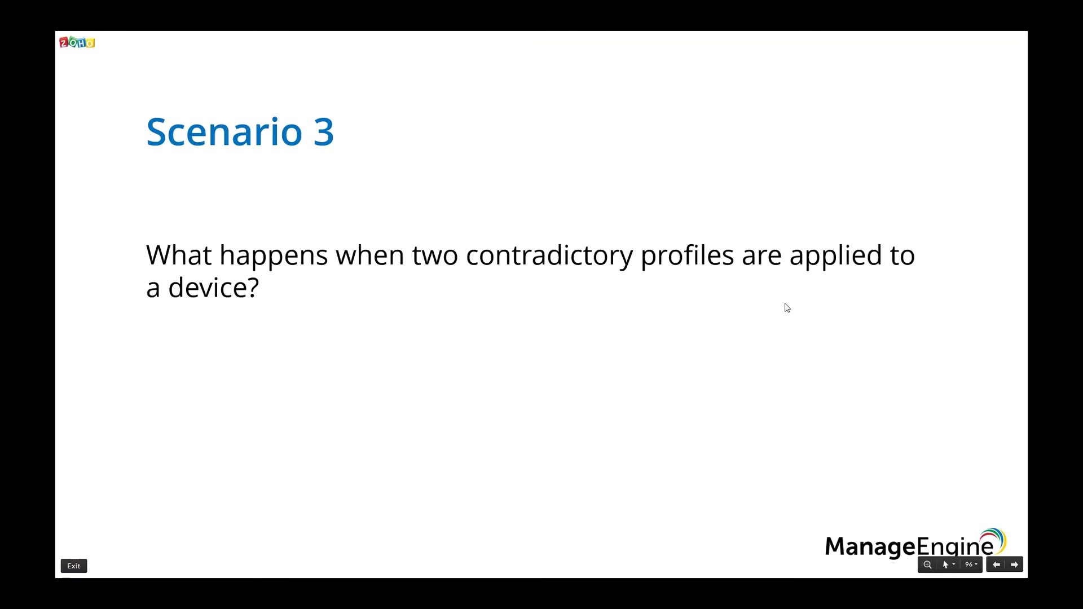